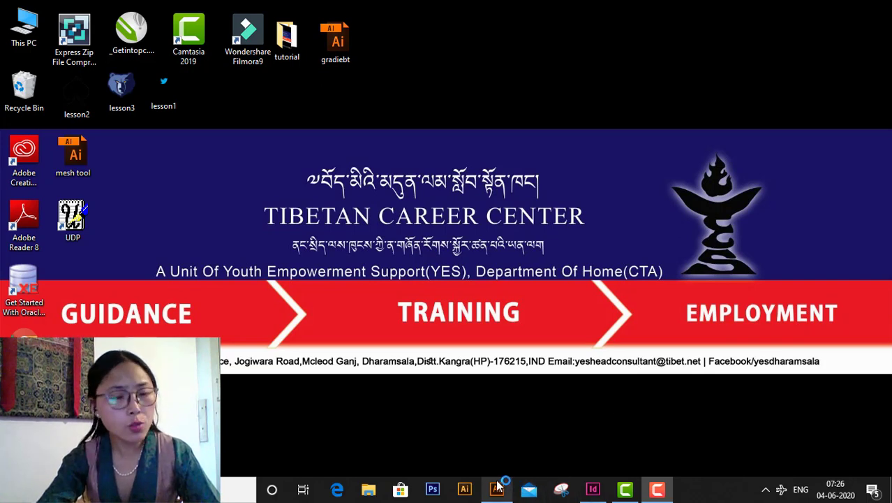
Switch to Illustrator, bring up the empty Untitled-1 document and fit its artboard in the window
mouse_move(497, 486)
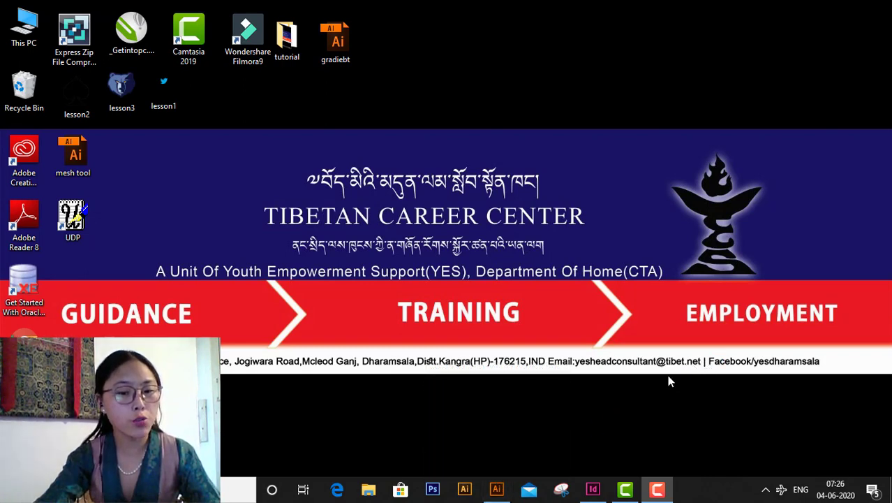
click(496, 489)
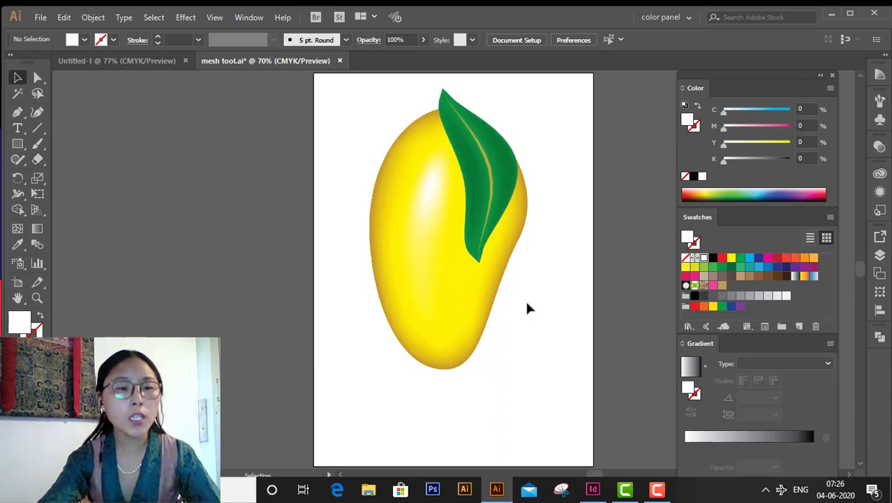
key(u)
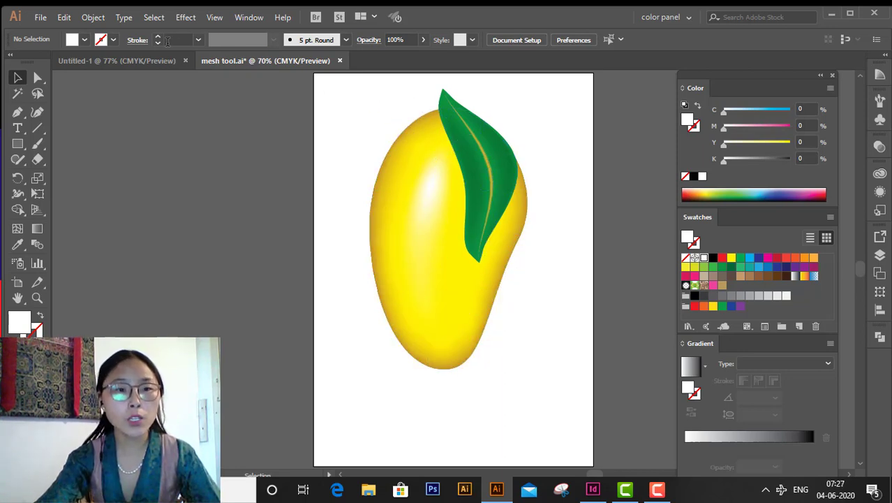
click(166, 63)
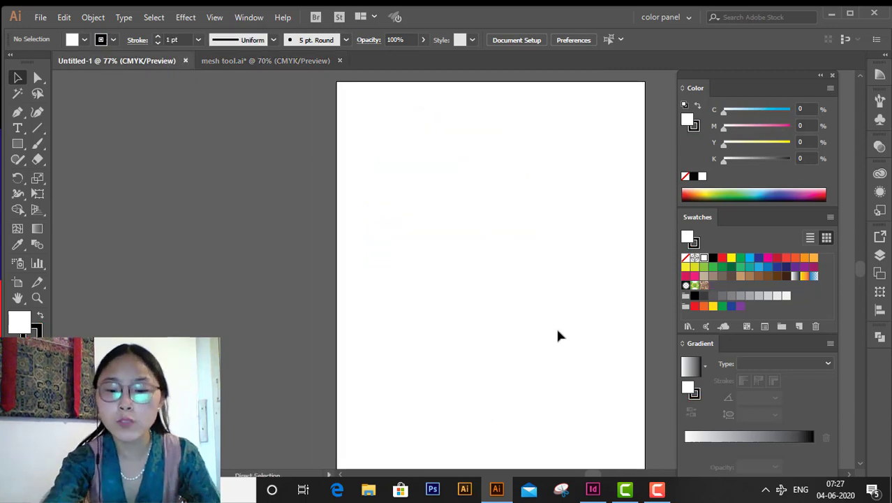
key(ctrl+0)
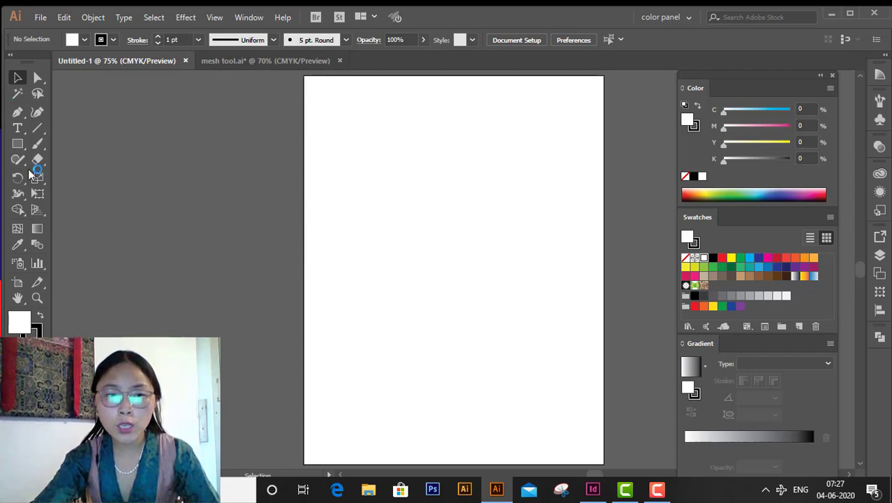
Draw a wide rectangle across the middle of the artboard and fill it with the yellow-to-red linear gradient swatch
click(17, 146)
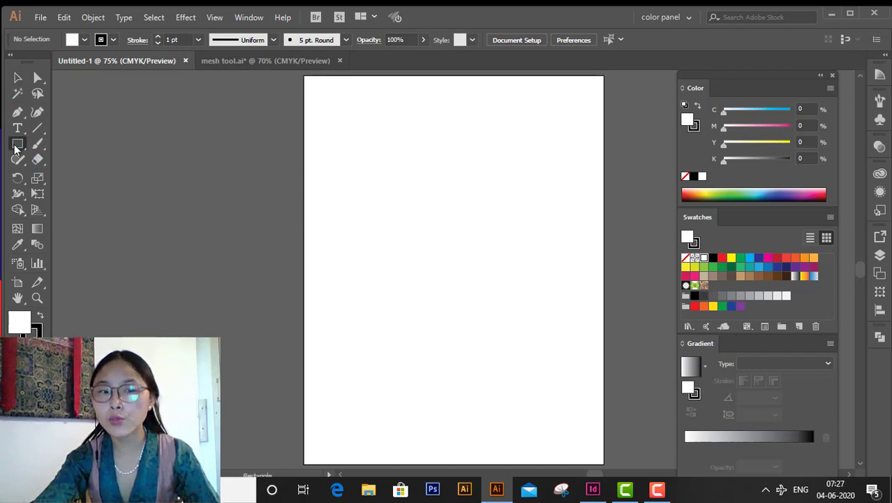
drag(17, 146, 77, 150)
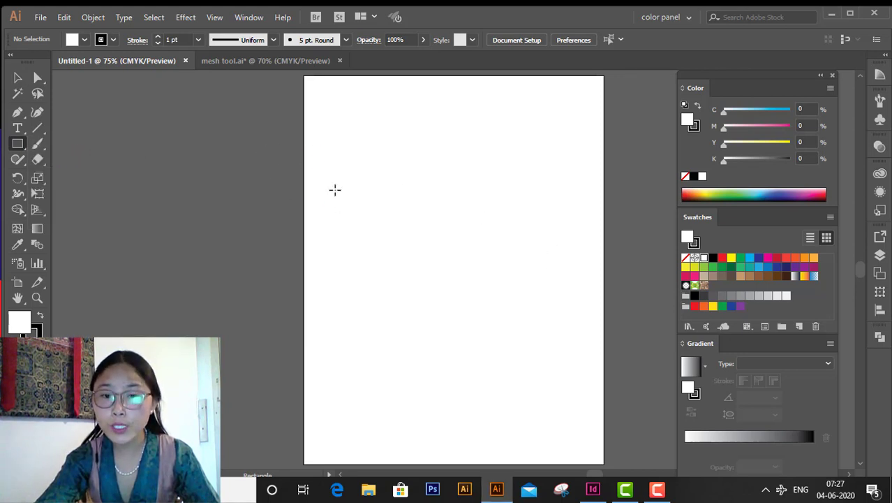
drag(336, 190, 575, 303)
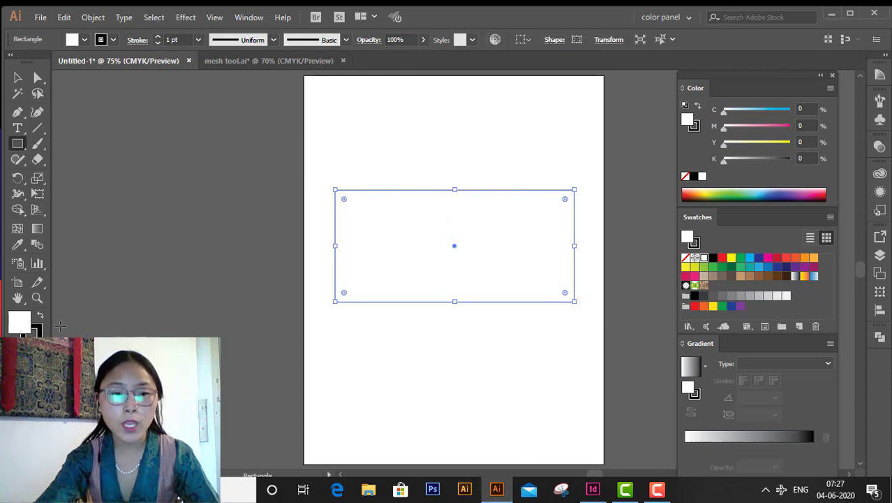
click(732, 258)
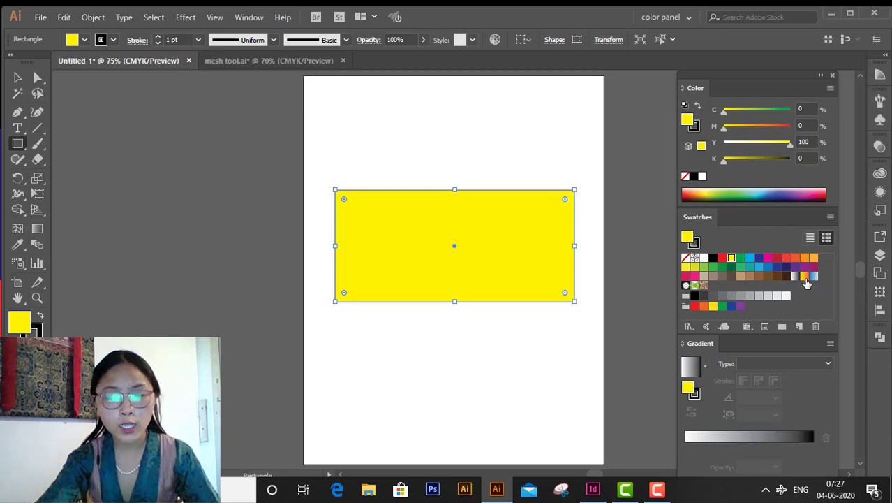
click(805, 277)
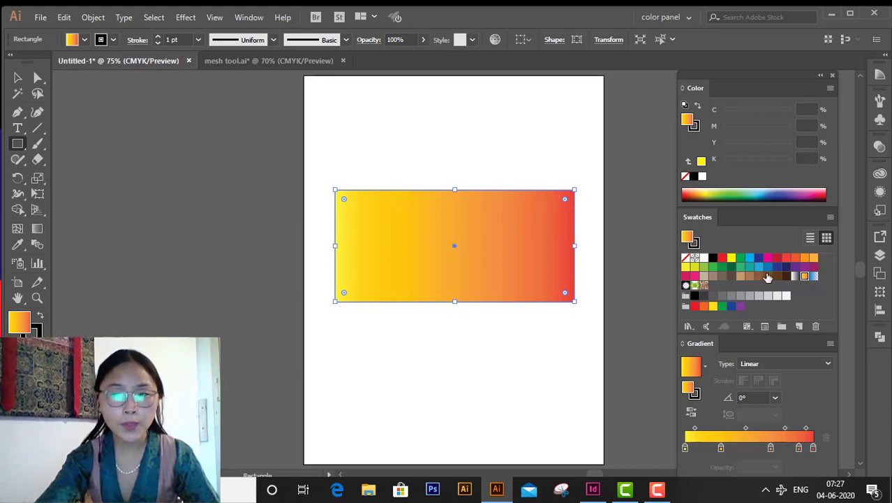
Add light blue, darker blue and orange color stops to the rectangle's gradient
drag(758, 271, 731, 447)
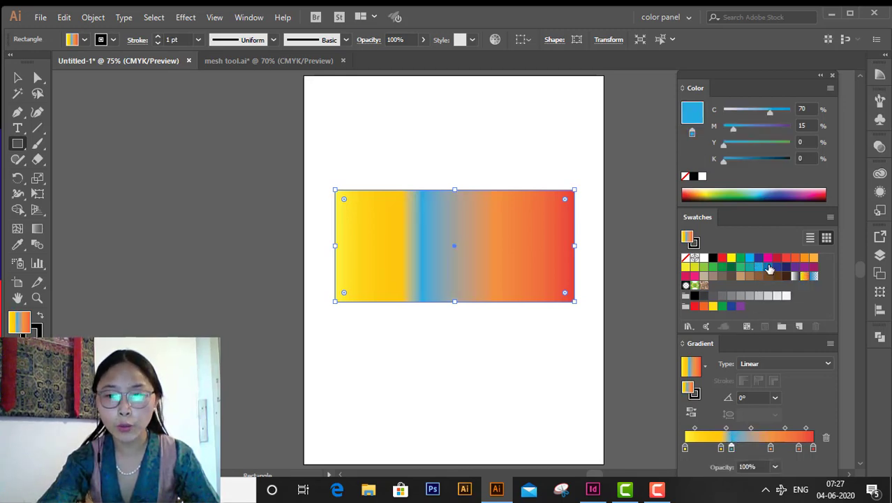
drag(767, 267, 774, 441)
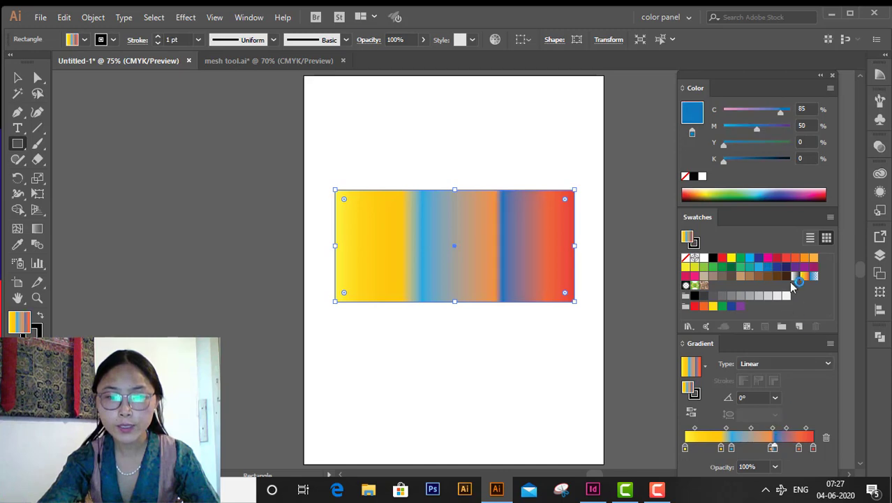
drag(805, 258, 797, 442)
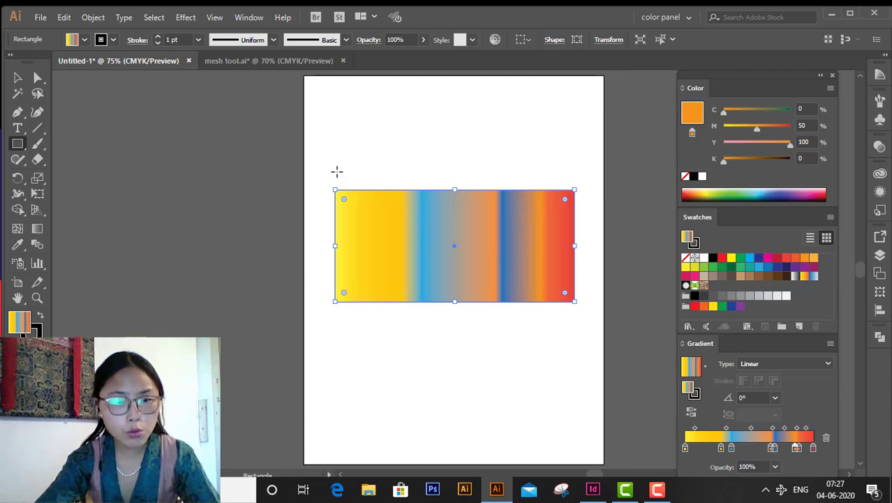
Redirect the gradient diagonally from the rectangle's upper right to its lower left, at about -134.8°, and delete the rectangle
click(39, 79)
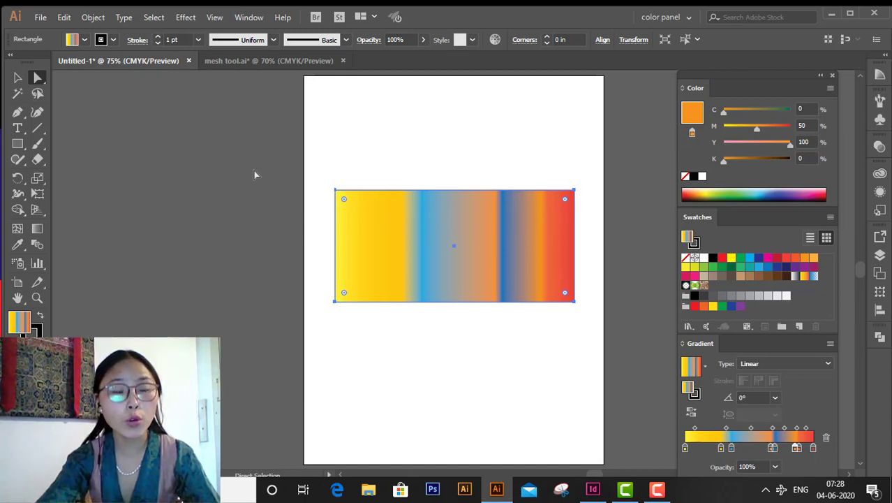
click(37, 229)
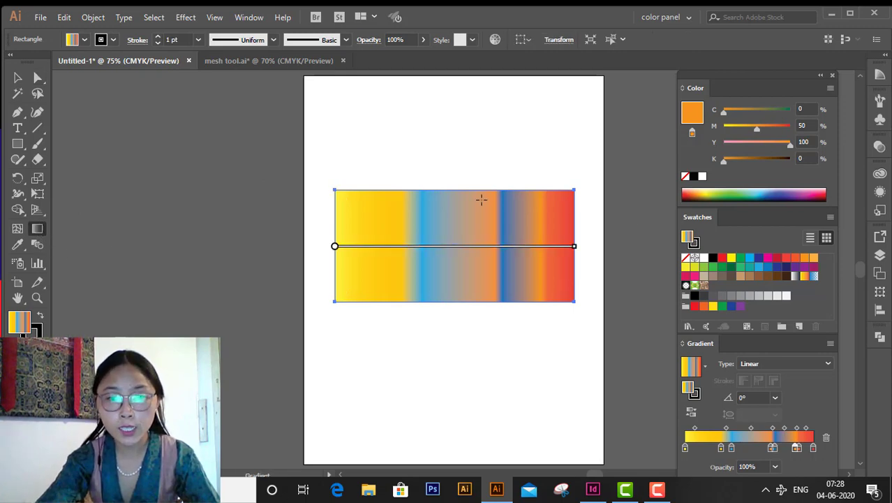
drag(489, 196, 403, 288)
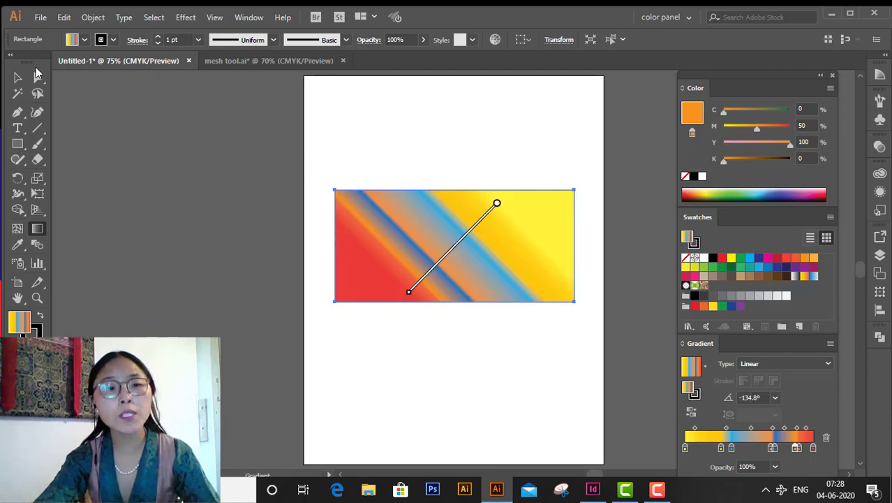
click(19, 80)
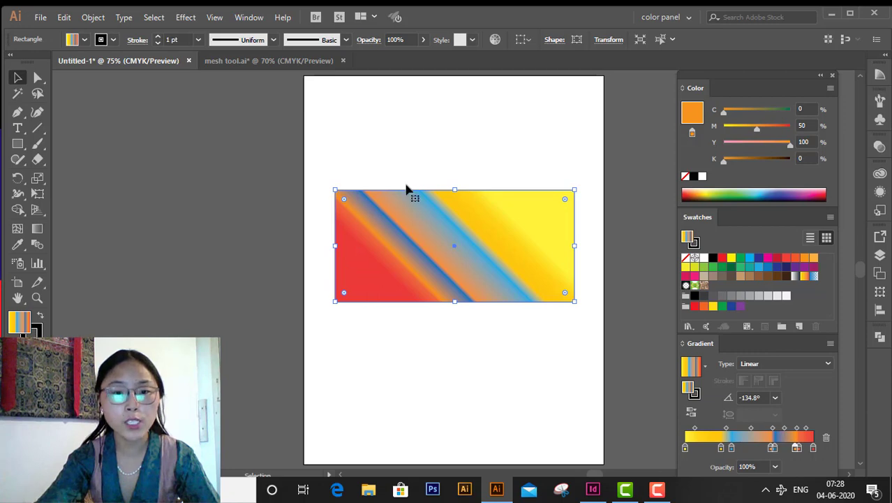
key(Delete)
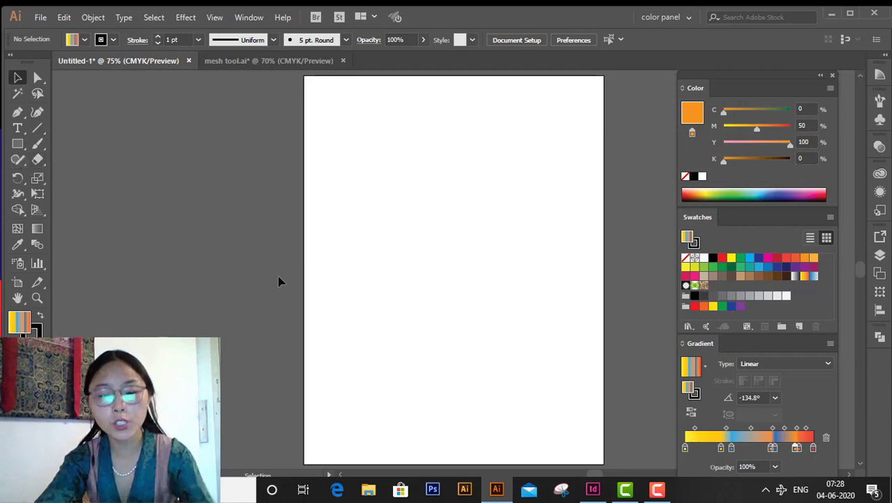
Draw a new wide rectangle spanning most of the artboard's width, around its middle
key(m)
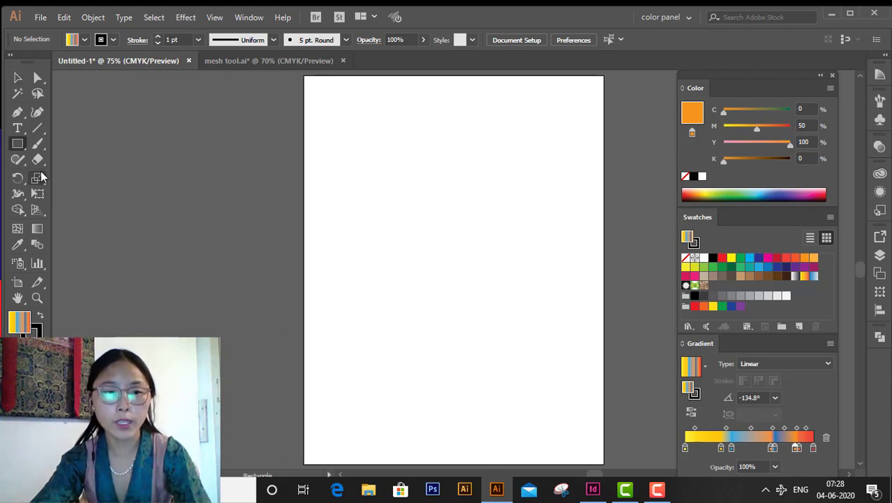
click(20, 149)
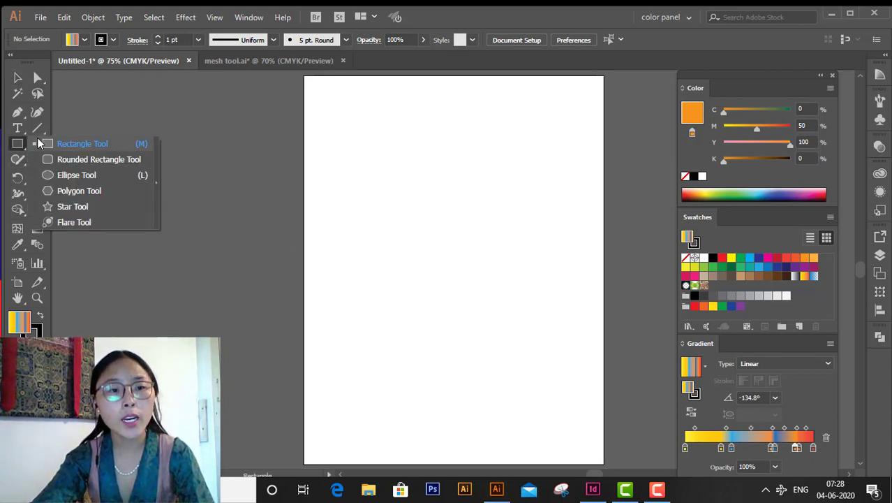
click(97, 146)
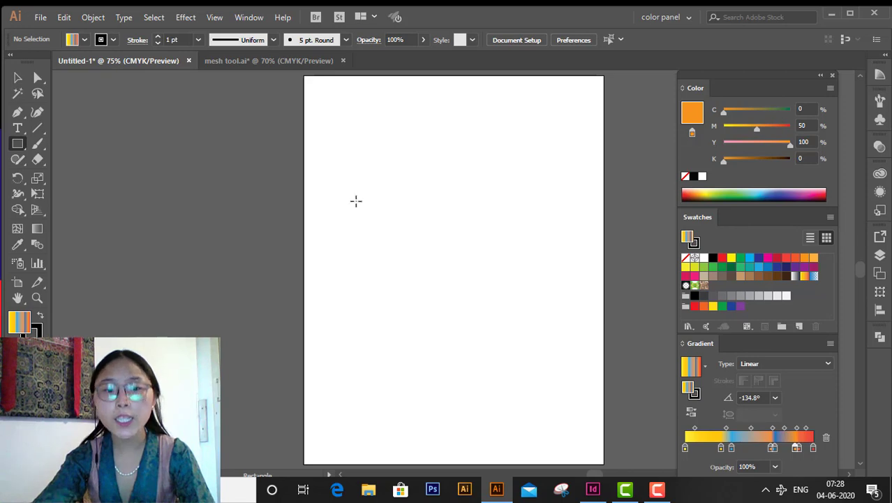
drag(331, 191, 586, 301)
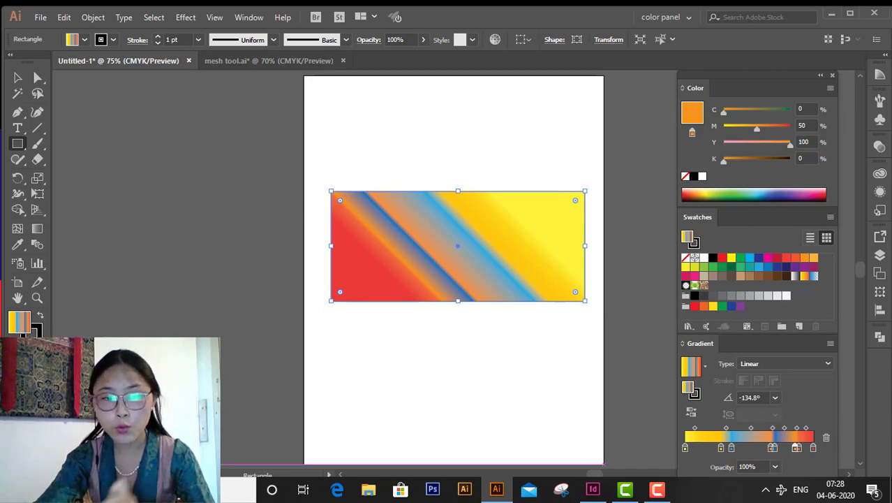
Reset the rectangle to the default fill and stroke, fill it with red and switch the color sliders to HSB
key(d)
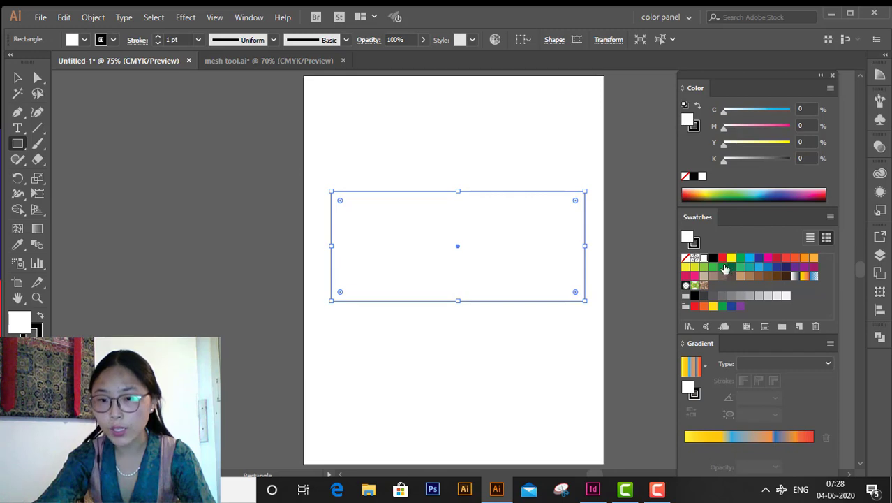
click(723, 258)
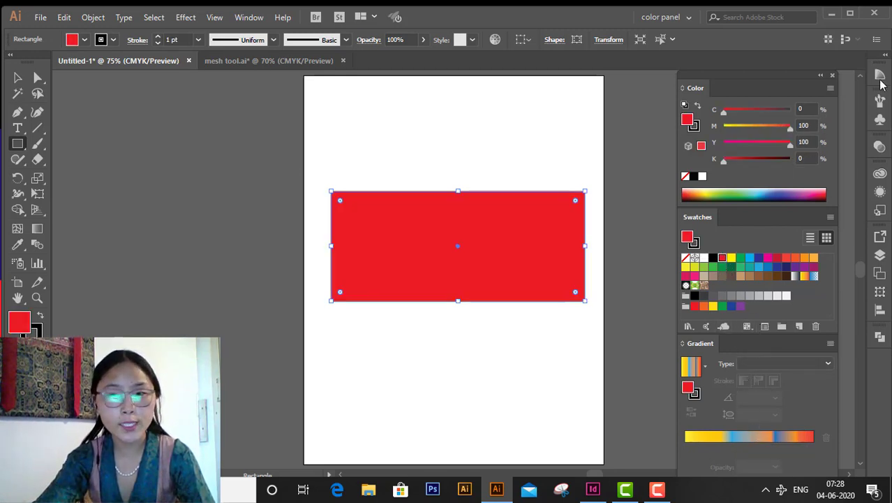
click(831, 88)
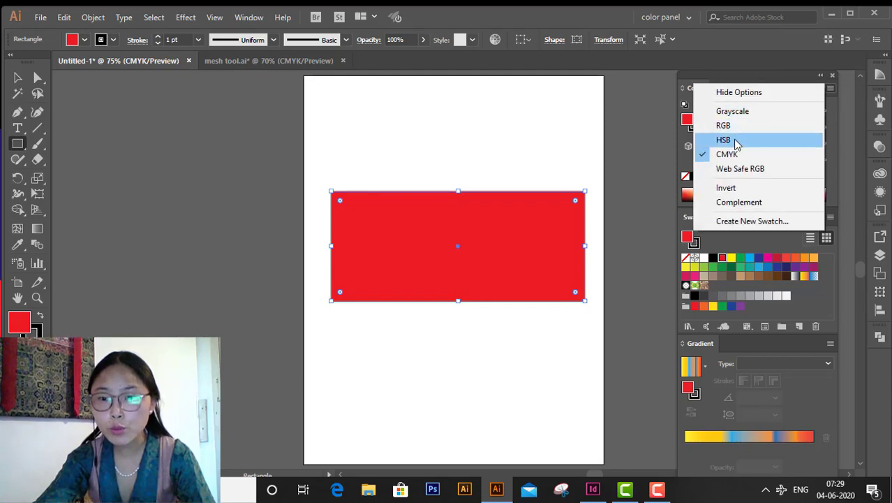
click(735, 140)
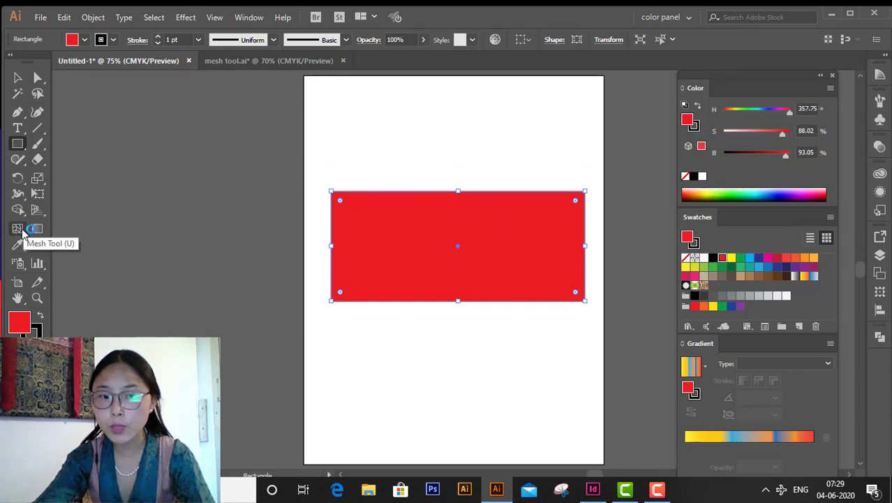
Add a gradient mesh point in the left part of the red rectangle, at about X 2.46 in, Y 4.79 in
click(23, 232)
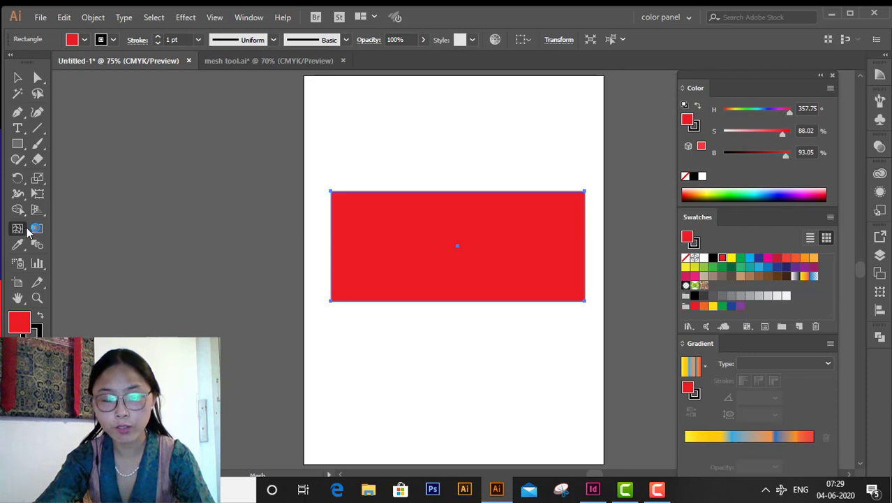
click(391, 244)
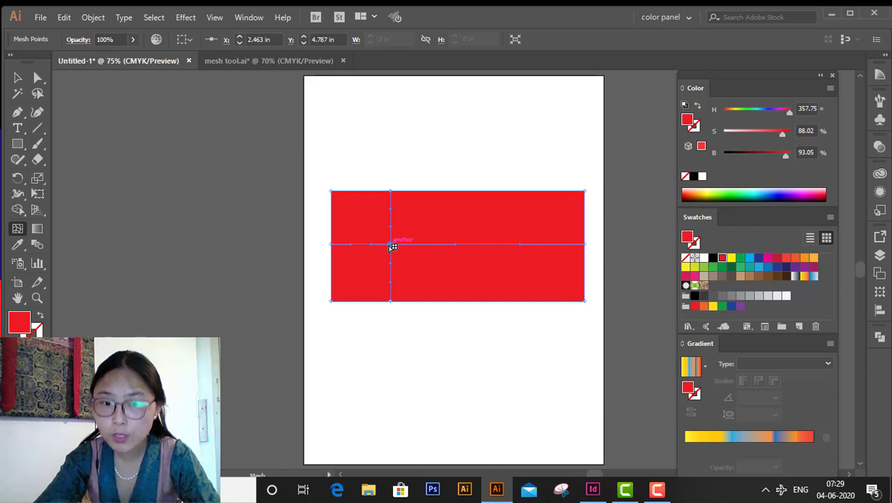
Color the rectangle's inner mesh point yellow, and undo the color change
click(41, 79)
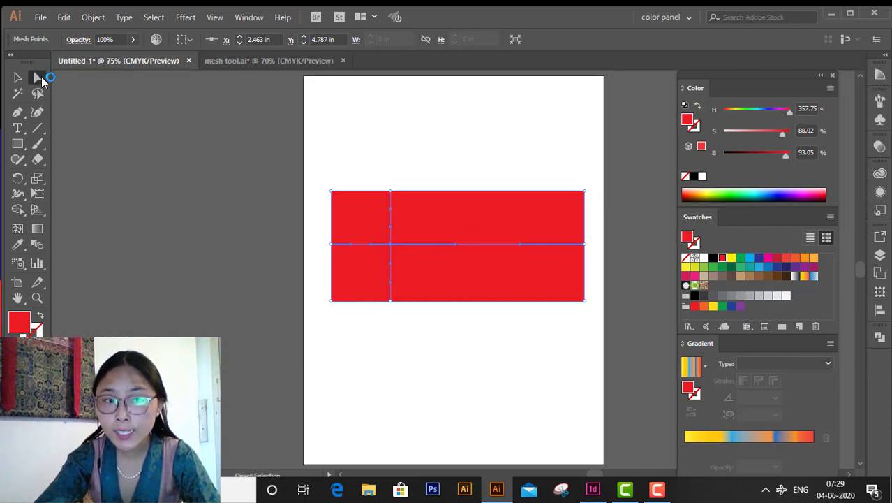
click(392, 247)
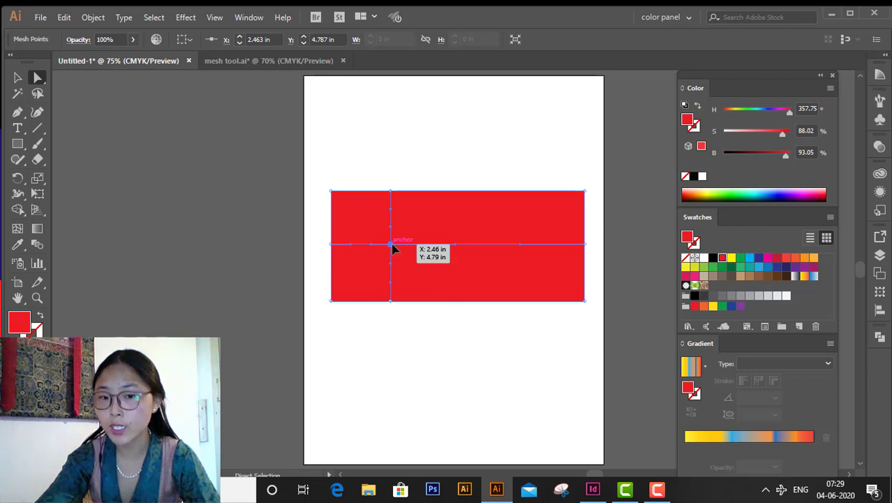
click(733, 260)
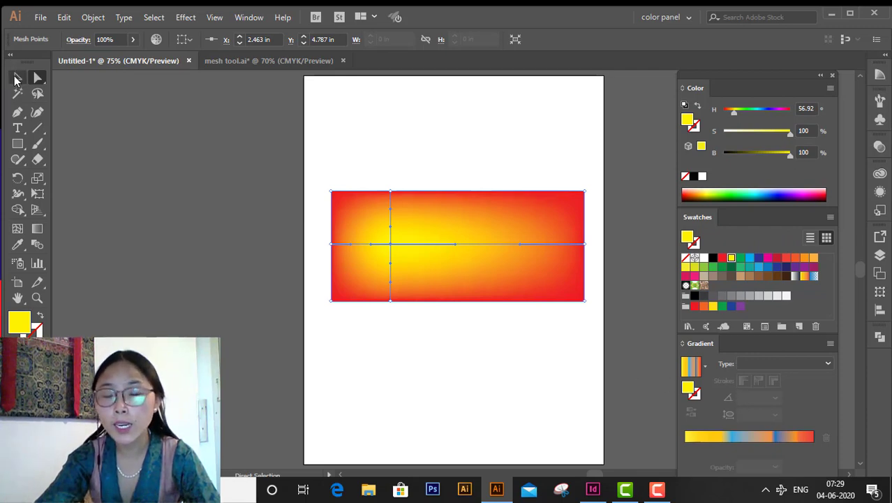
key(v)
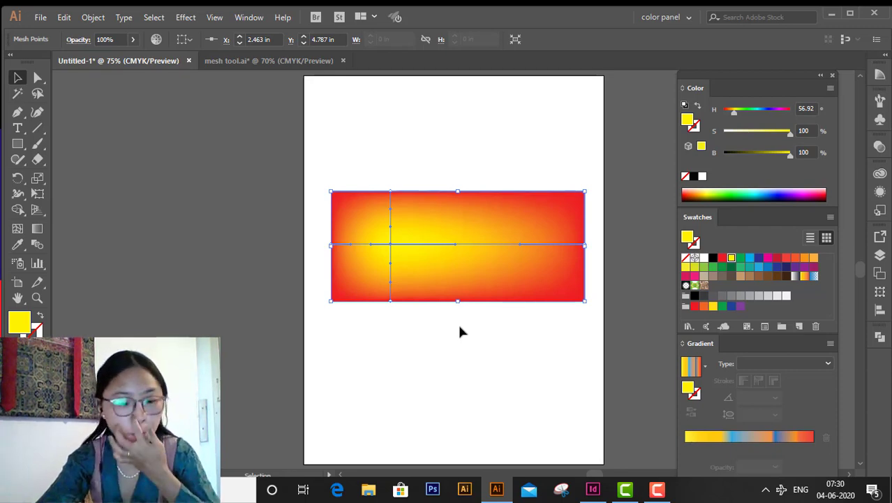
key(ctrl+z)
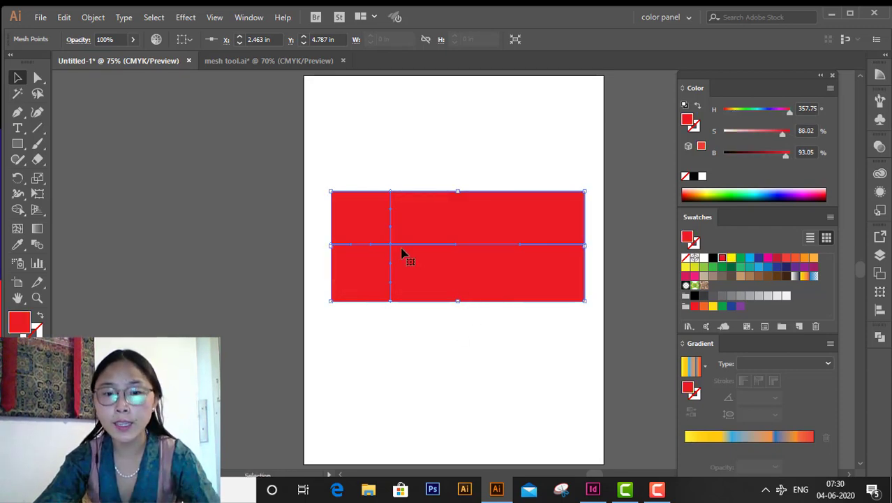
Add a second mesh point on the horizontal mesh line, just right of the first, at about X 2.98 in
click(18, 228)
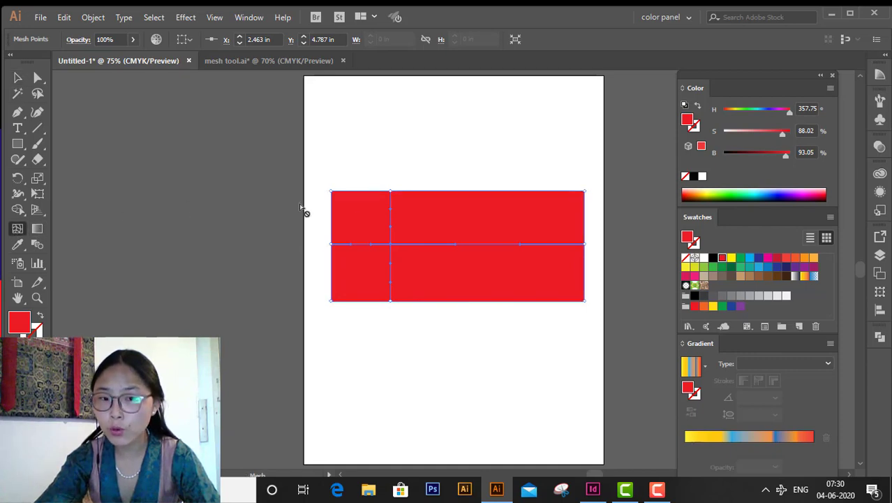
click(410, 243)
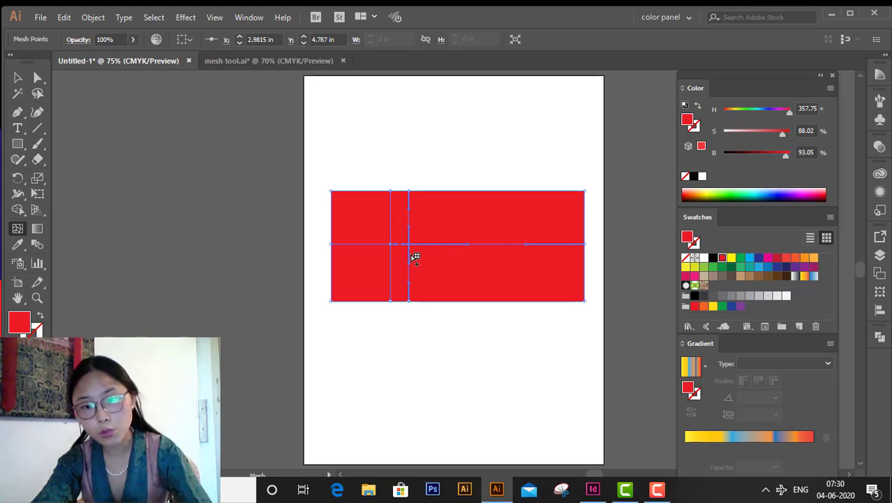
Try mesh points inside the rectangle at X 3.44, Y 4.42 and X 1.17, Y 5.42 in, on the top edge at X 3.37 and left edge at Y 5.79
click(425, 231)
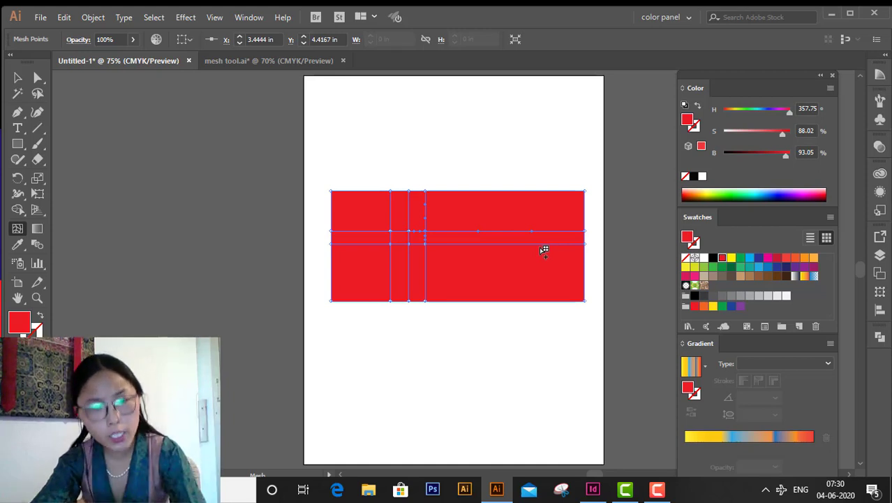
alt+click(448, 231)
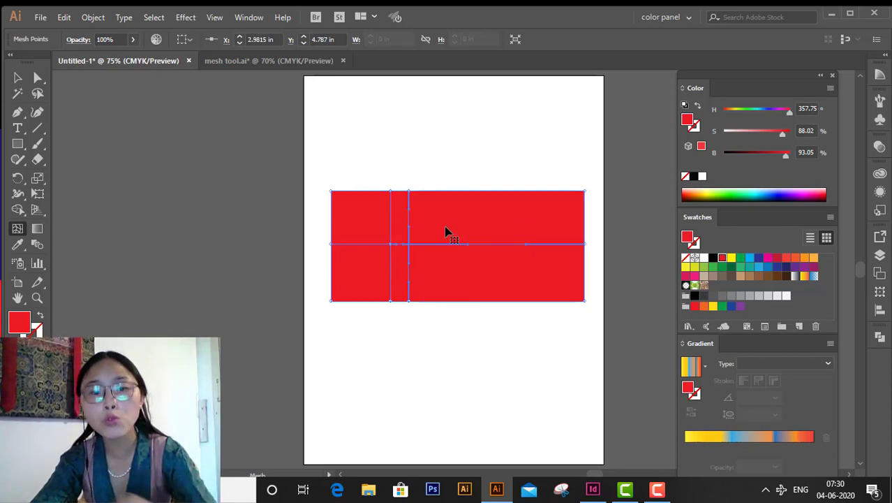
click(422, 190)
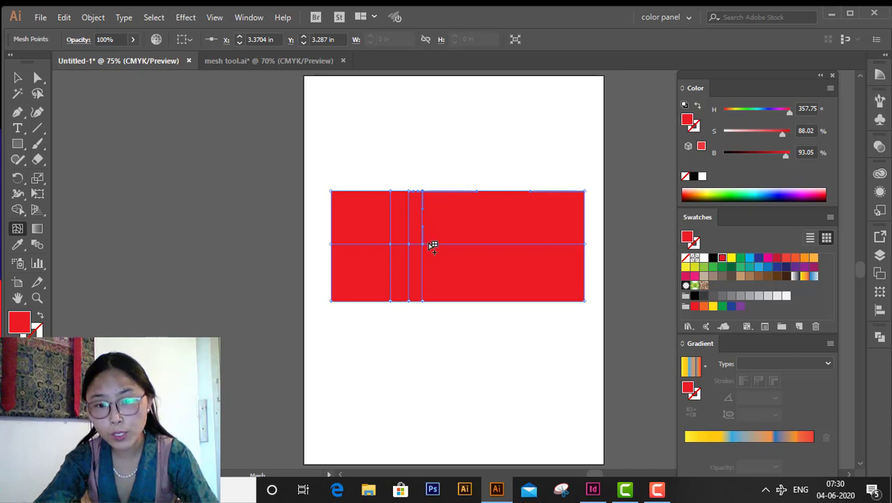
click(332, 280)
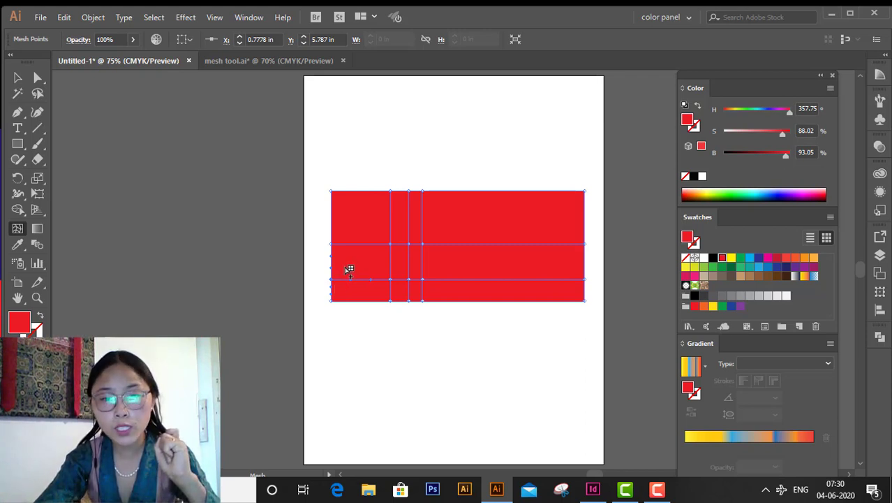
click(345, 267)
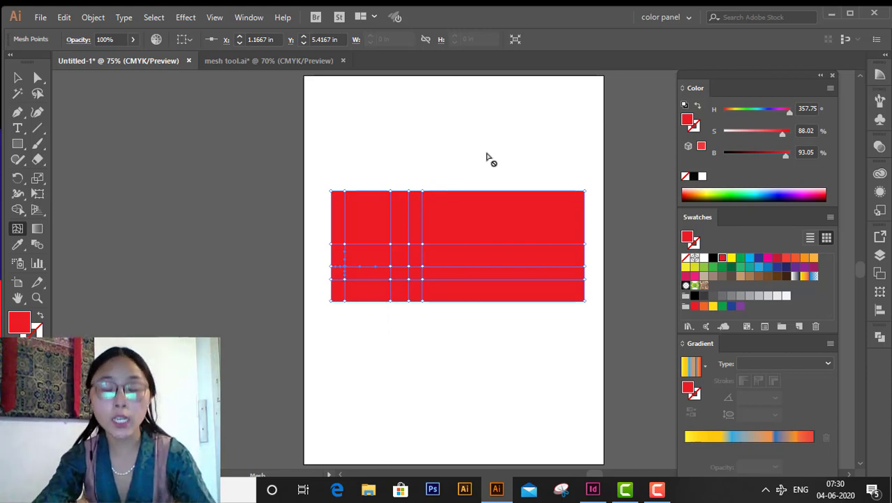
Undo the extra mesh points back to the first one, and add a mesh point on the rectangle's left edge at about Y 3.64 in
key(ctrl+z)
key(ctrl+z)
key(ctrl+z)
key(ctrl+z)
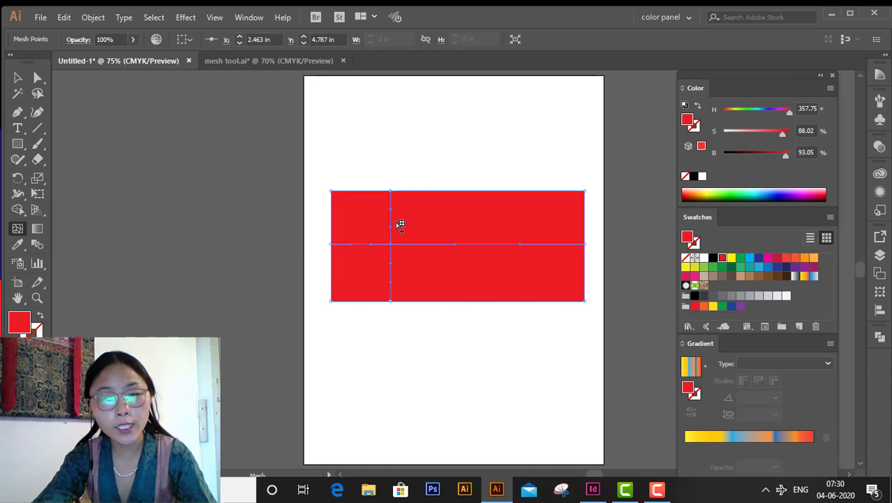
click(333, 204)
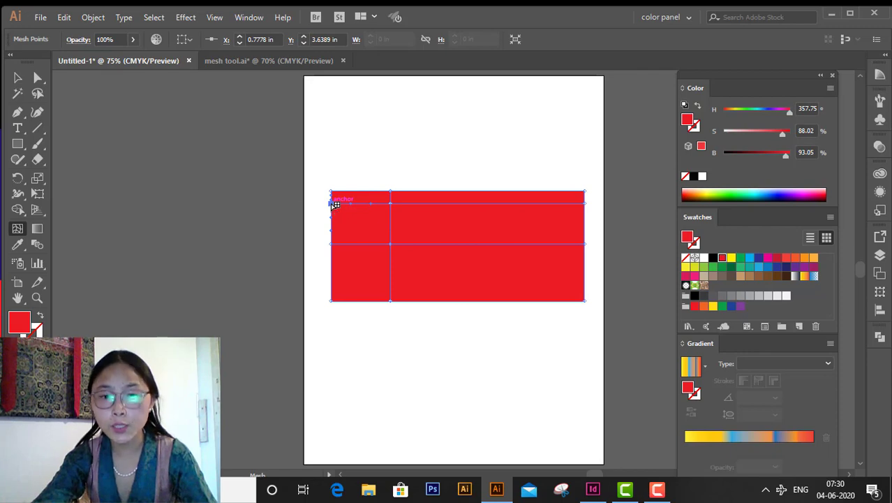
Select the mesh points of the rectangle's top-left patch, color them yellow, and return them to red
click(39, 79)
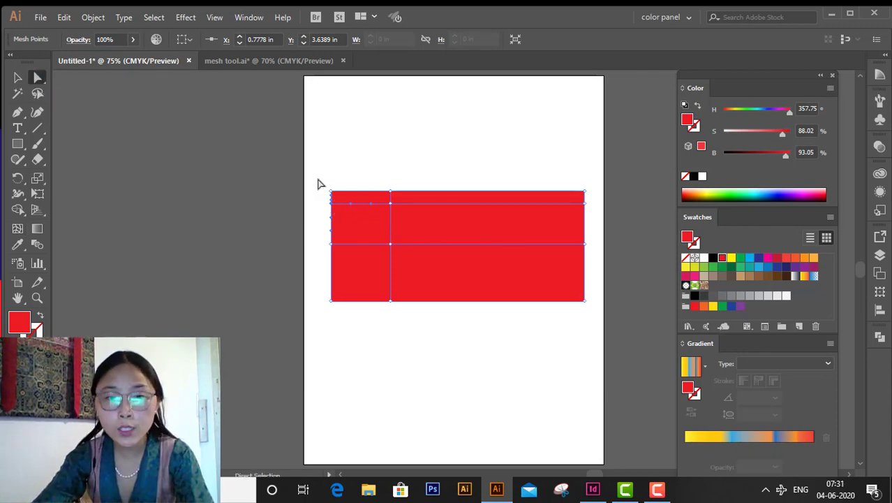
drag(318, 180, 351, 204)
drag(372, 200, 423, 202)
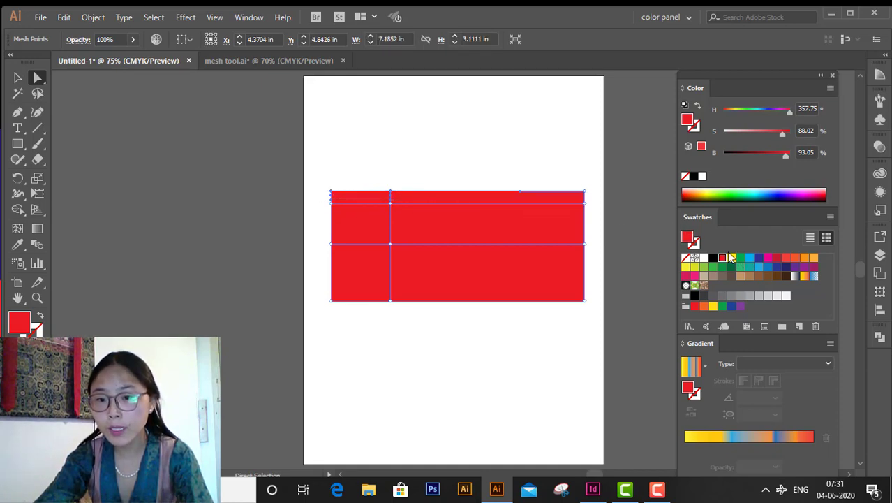
click(731, 258)
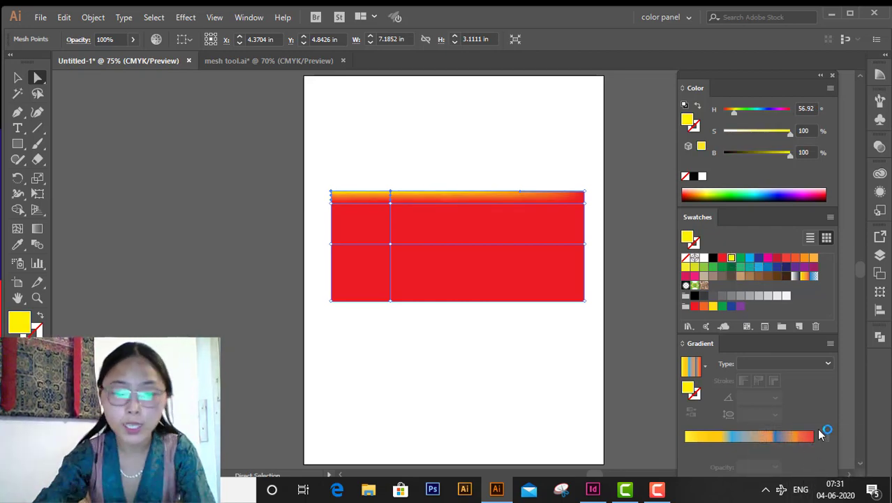
click(722, 258)
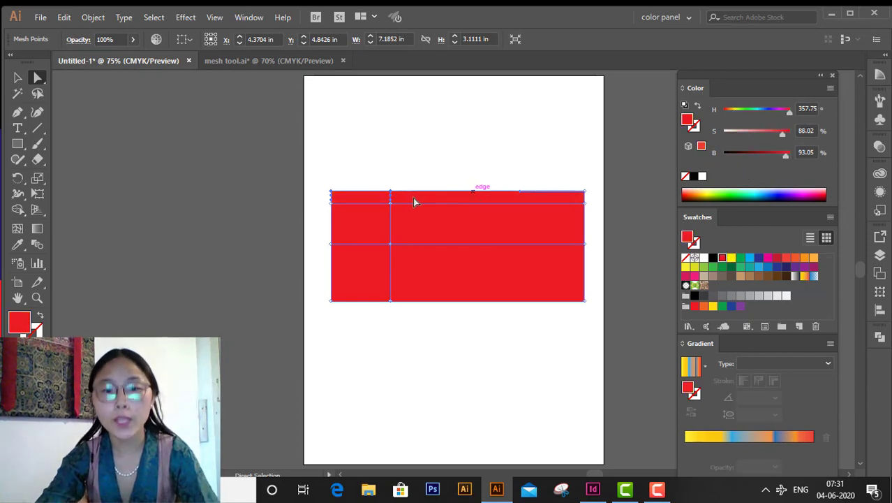
Try a mesh point on the rectangle's top edge at about X 3.19 in, and remove it again
click(18, 229)
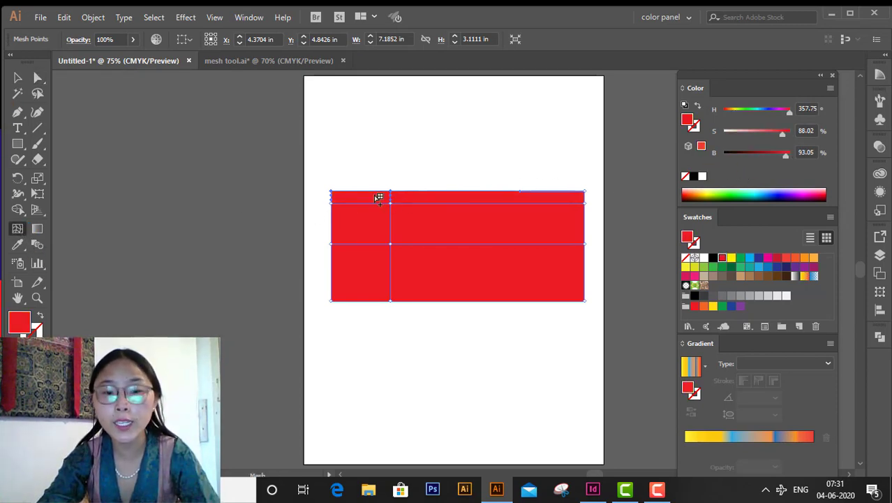
click(417, 192)
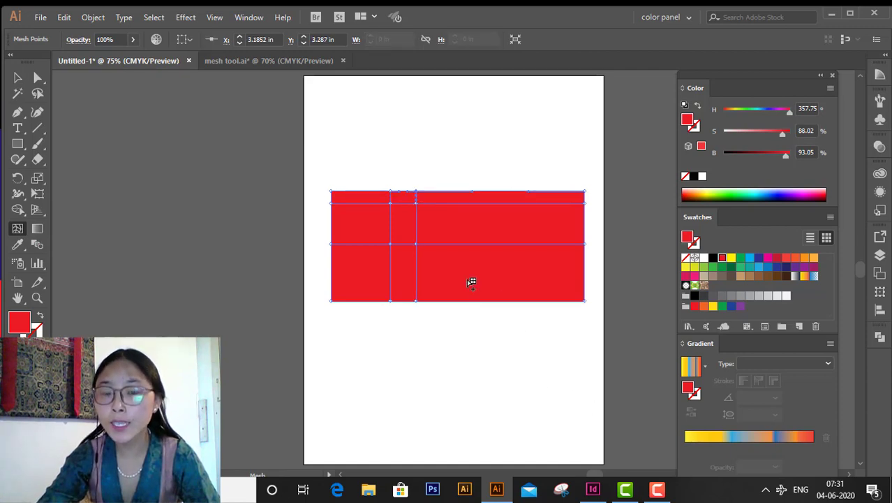
click(417, 192)
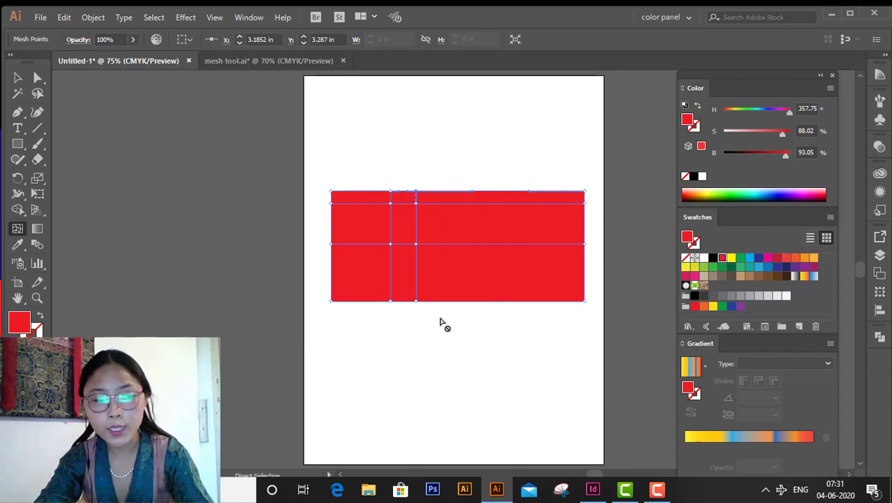
key(Delete)
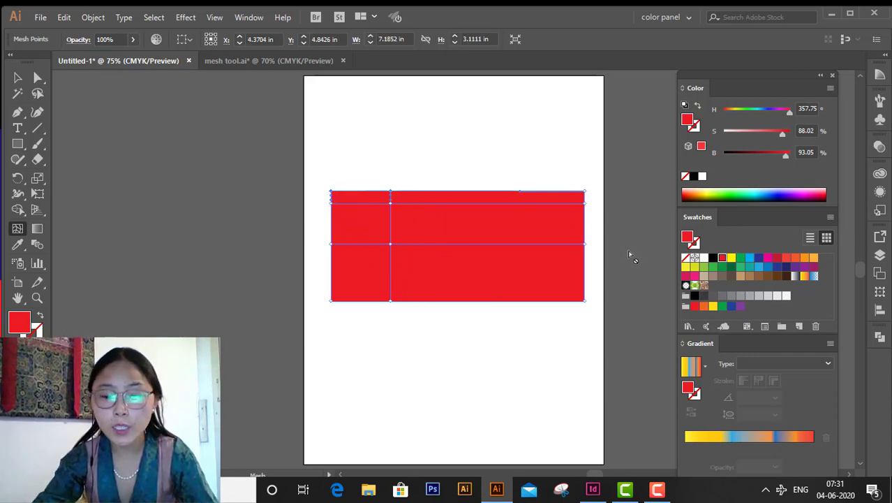
Add a mesh point on the rectangle's left edge very close to the top-left corner, at about Y 3.34 in
key(ctrl+plus)
key(ctrl+plus)
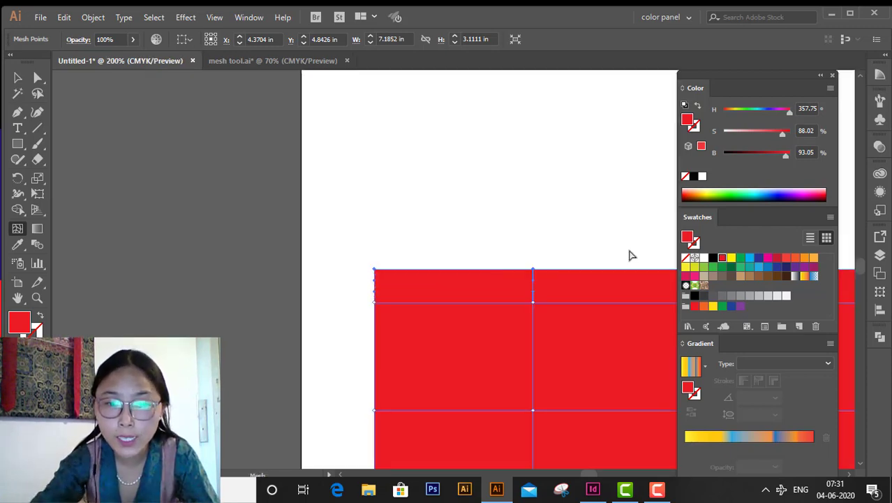
key(ctrl+plus)
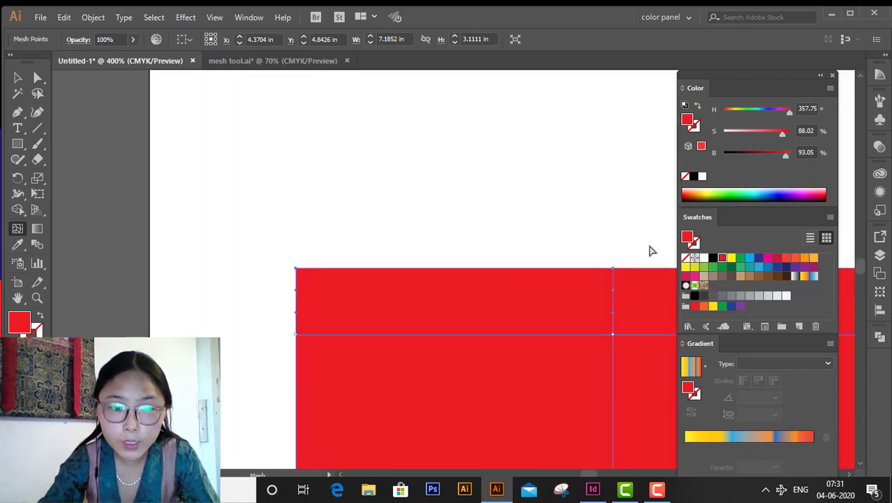
click(297, 278)
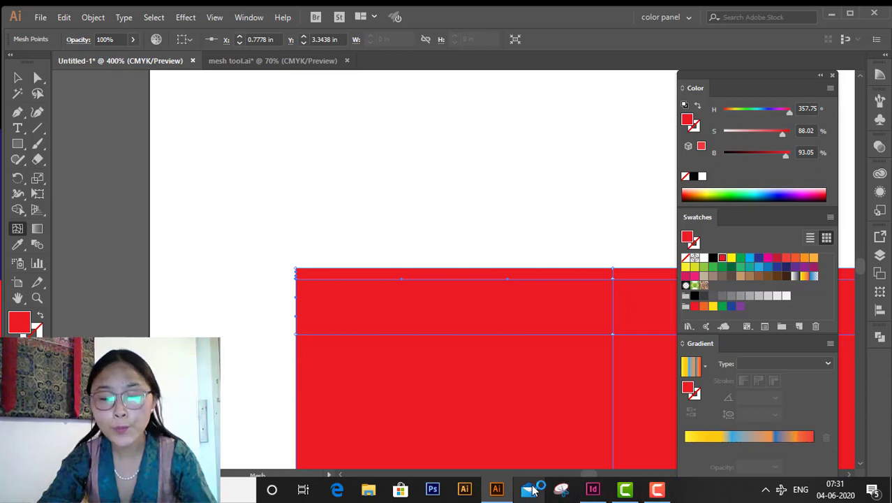
Add a mesh point on the rectangle's top edge just right of the first vertical mesh line, at about X 2.66 in
key(space)
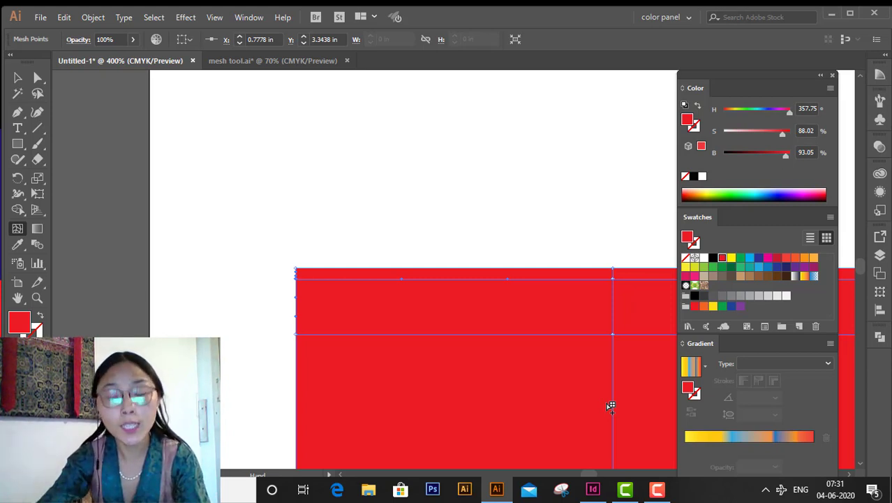
drag(604, 404, 255, 388)
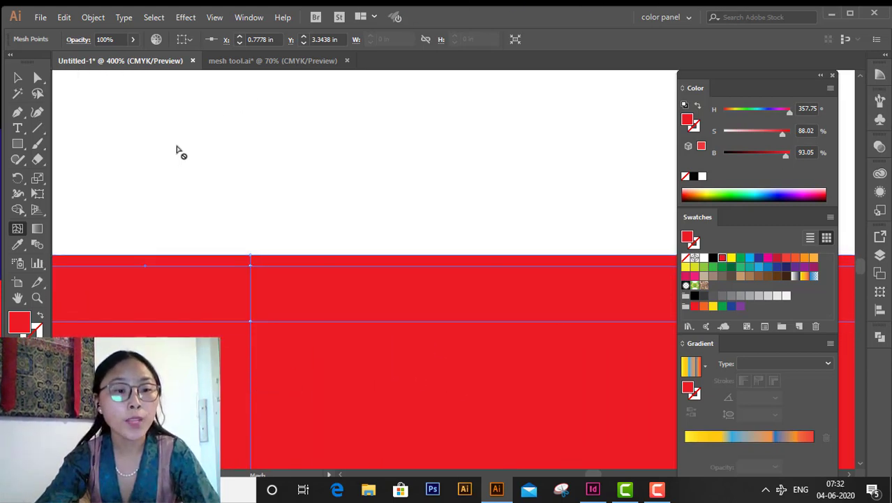
click(288, 257)
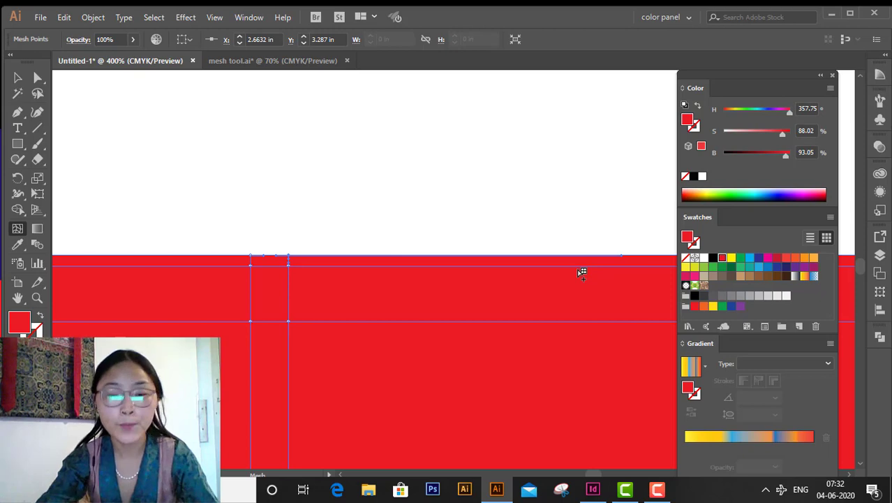
key(ctrl+0)
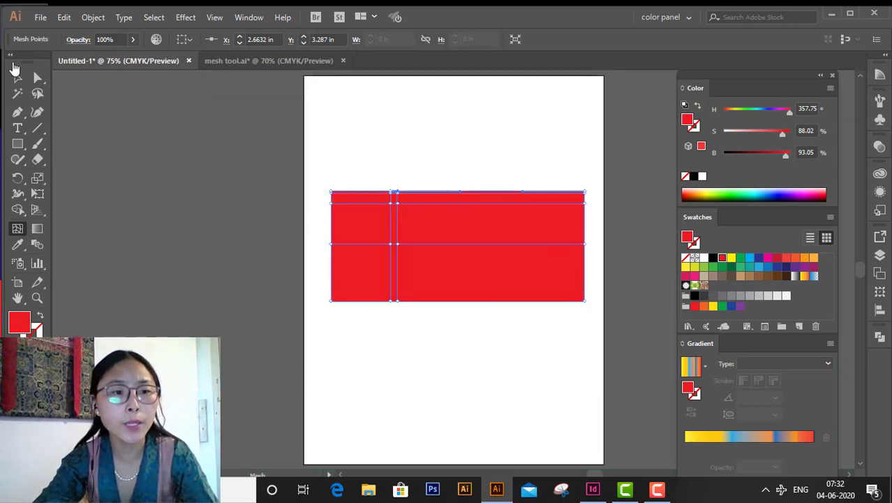
click(37, 78)
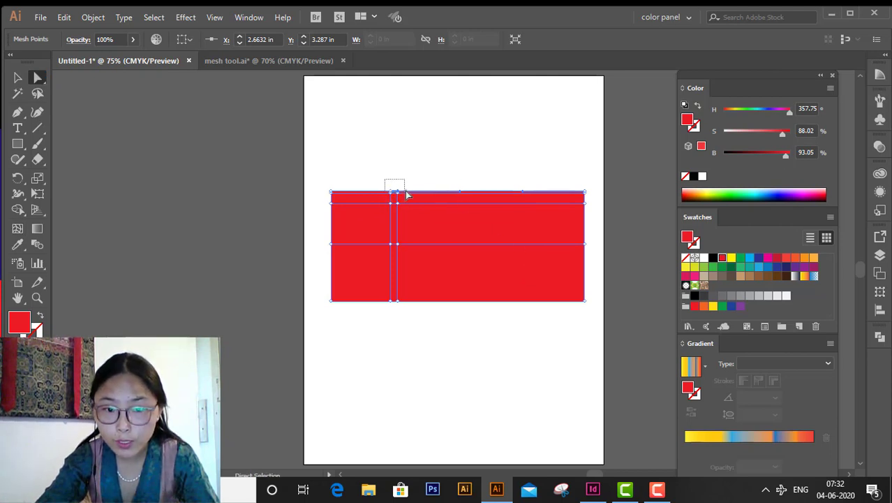
drag(407, 196, 408, 195)
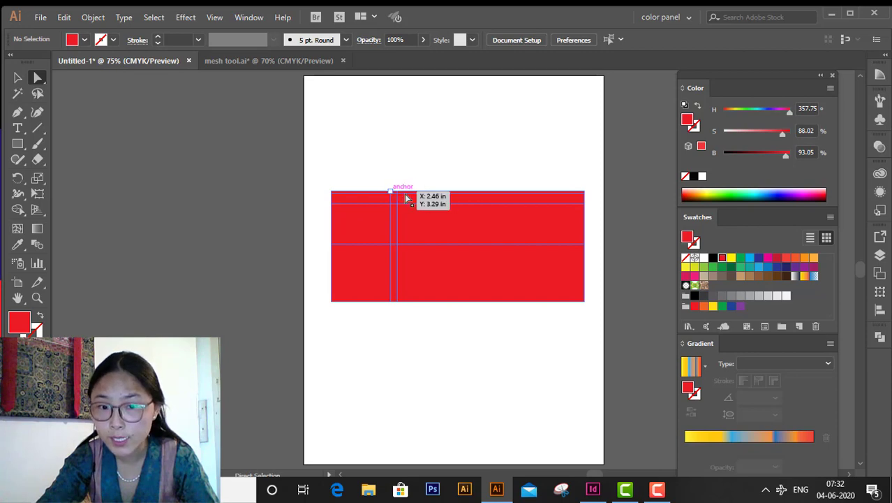
click(694, 266)
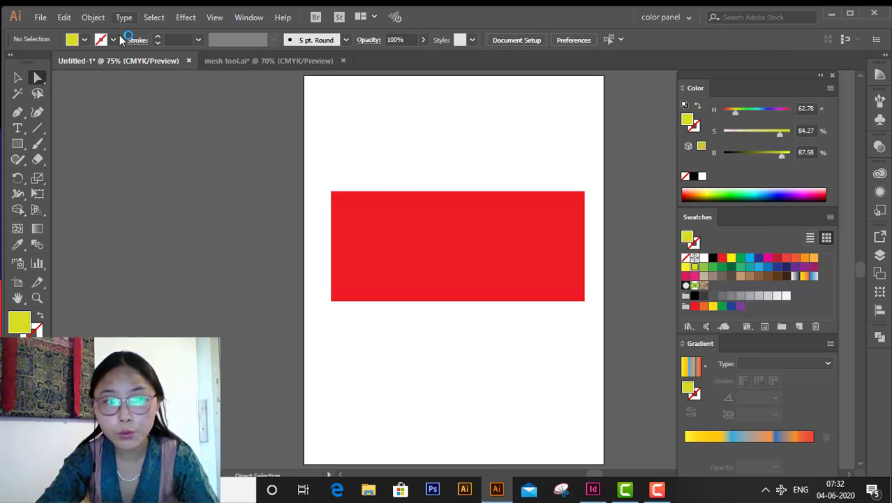
Select the closely spaced mesh points on the rectangle's top edge, color them yellow-green, and inspect the resulting narrow blend up close
click(17, 231)
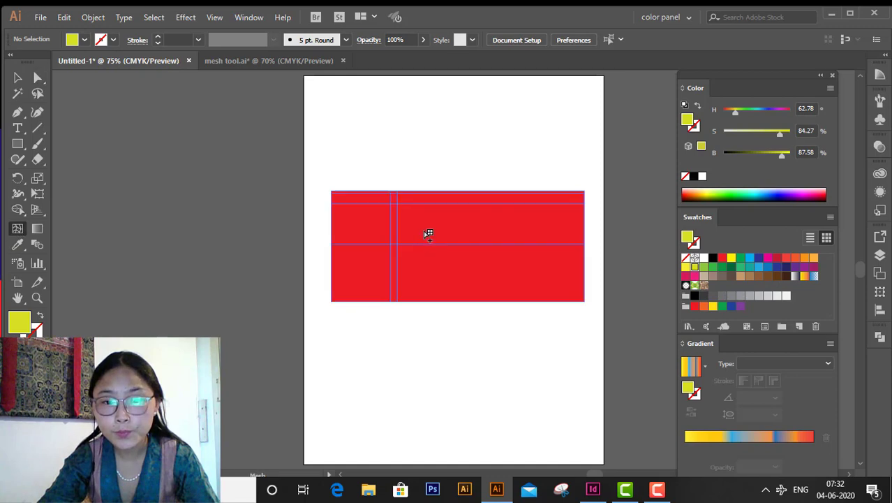
click(396, 191)
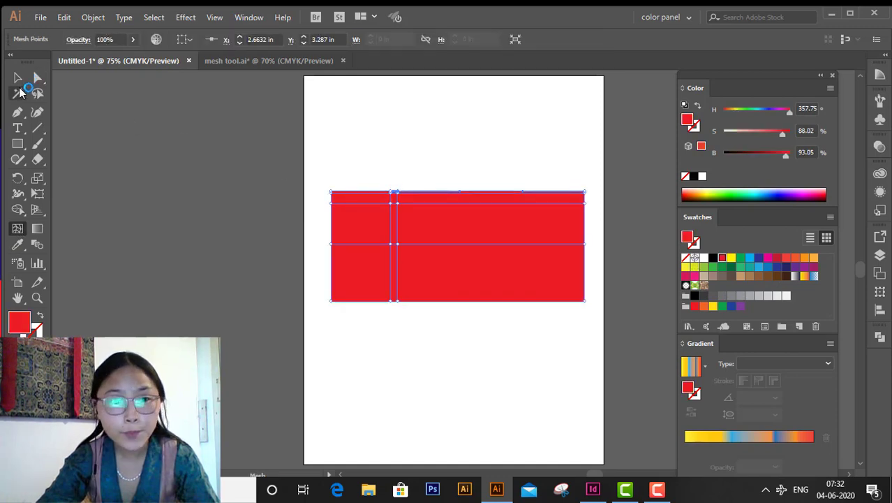
click(37, 78)
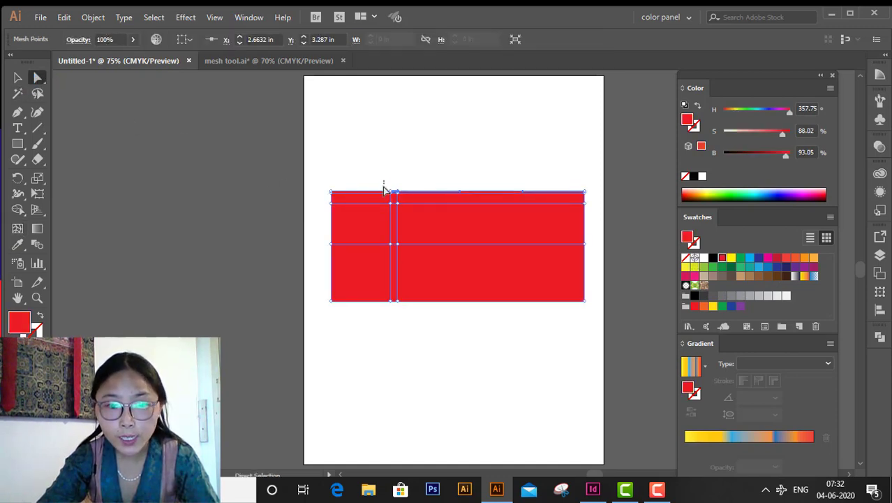
drag(384, 190, 409, 195)
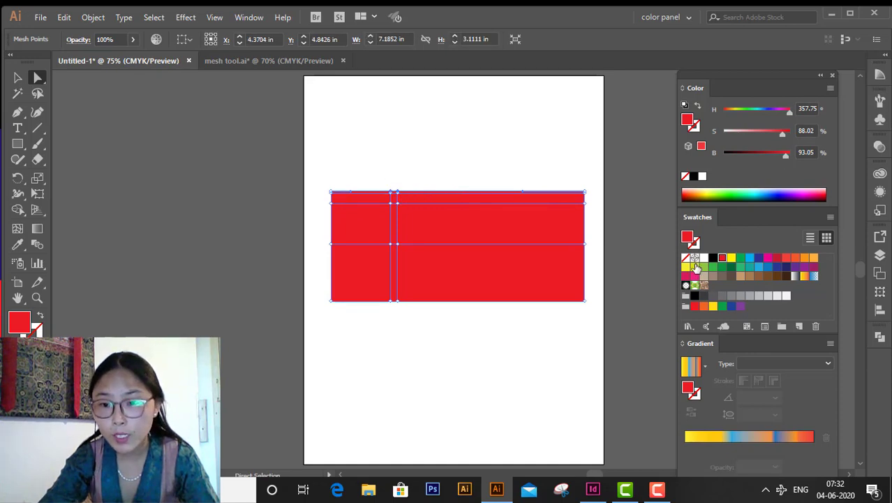
click(696, 268)
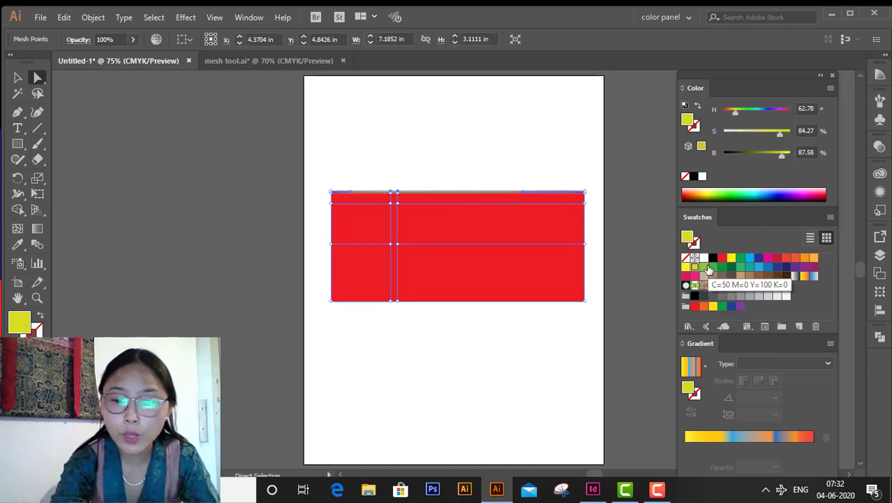
key(ctrl+equal)
key(ctrl+equal)
key(ctrl+equal)
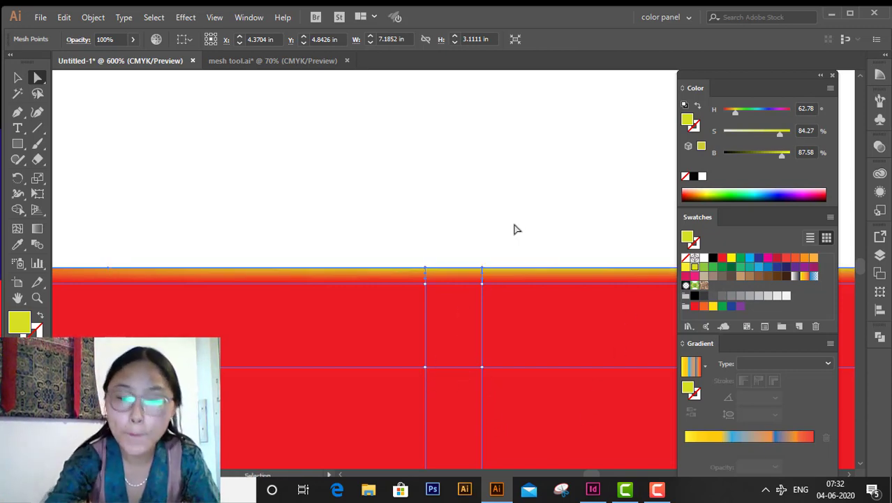
key(ctrl+0)
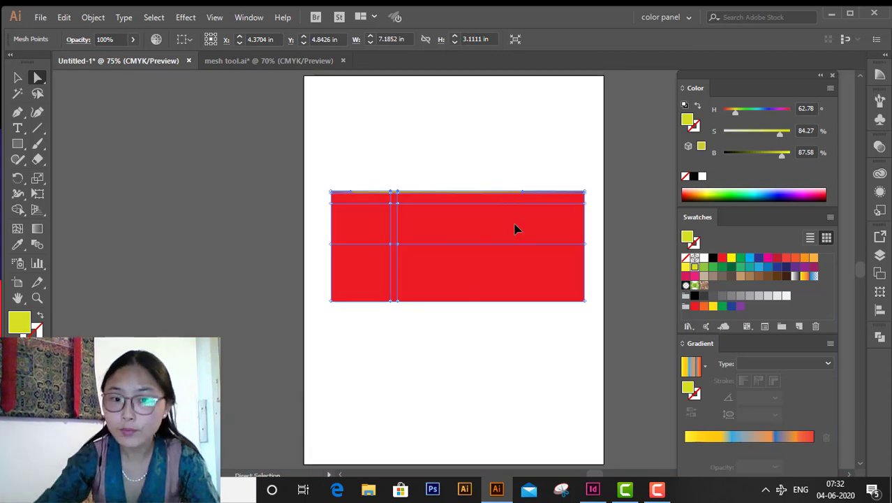
Undo the yellow-green coloring of the top-edge mesh points and deselect the rectangle
click(514, 189)
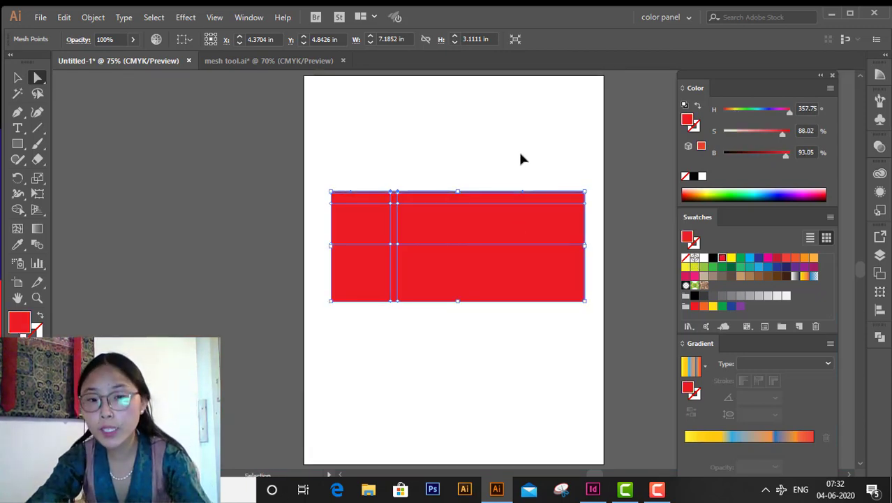
click(524, 151)
click(521, 190)
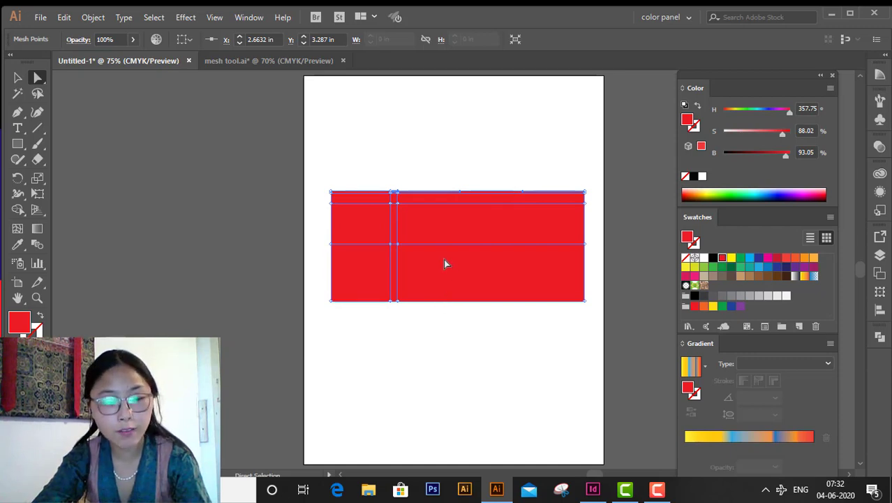
click(234, 156)
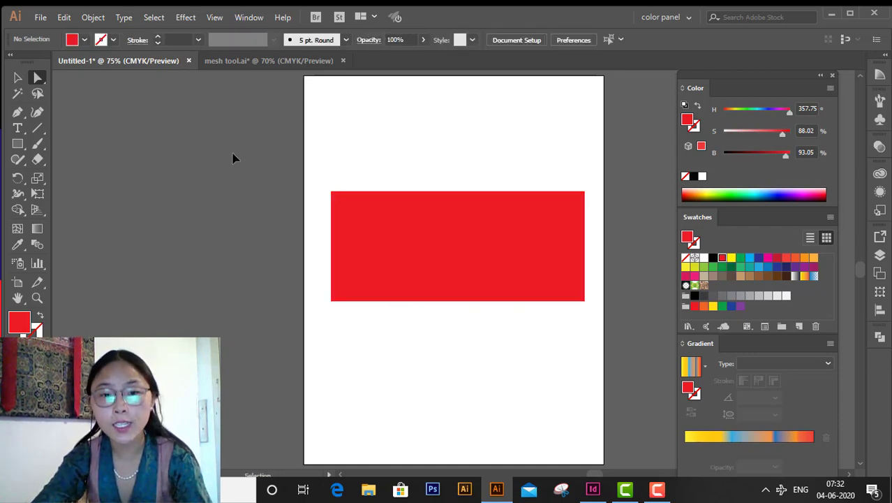
Remove the extra mesh lines near the rectangle's top edge, keeping the single crossing at X 2.463 in, Y 4.787 in
click(413, 231)
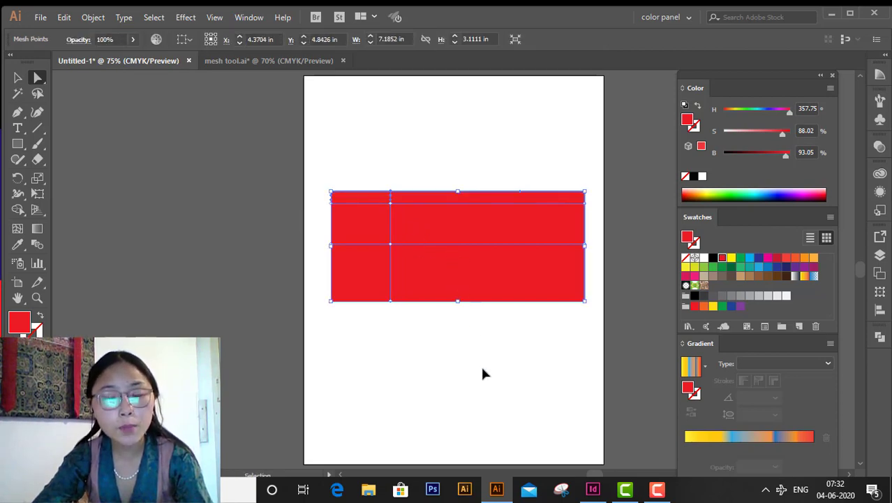
key(Delete)
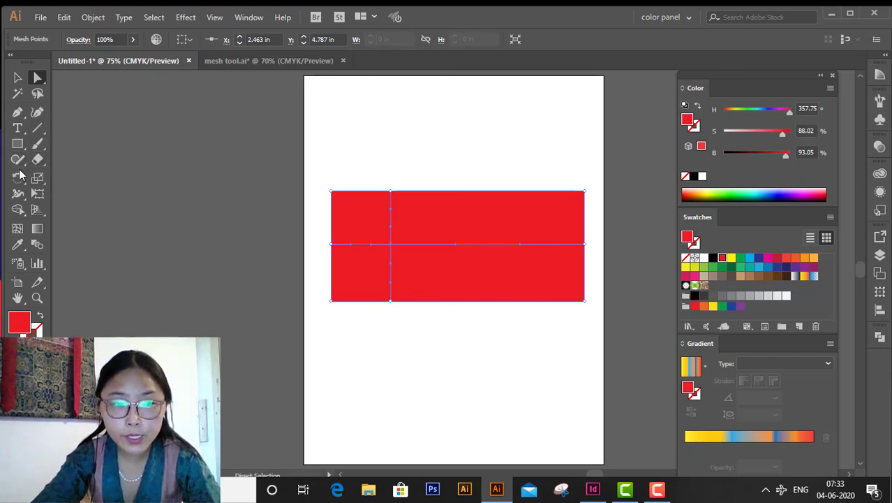
Add two closely spaced mesh points on the horizontal mesh line just right of the crossing, at about X 2.53 in and 2.60 in
click(17, 228)
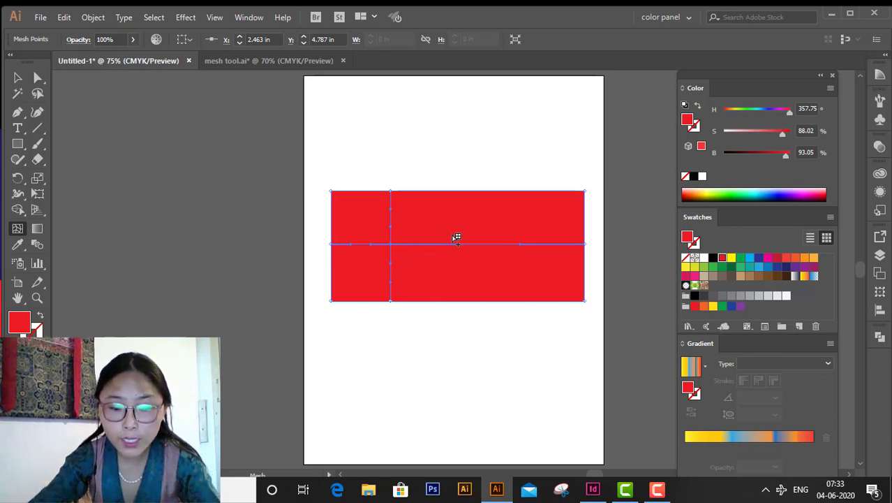
key(ctrl+equal)
key(ctrl+equal)
key(ctrl+equal)
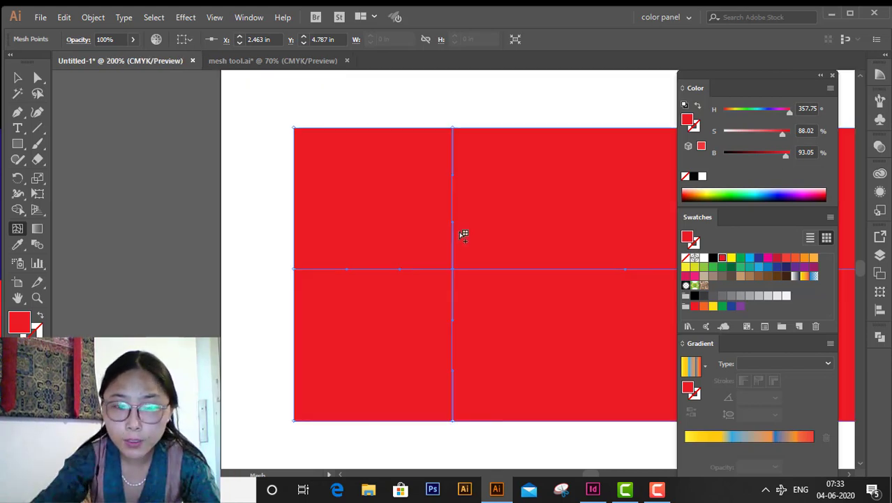
click(454, 270)
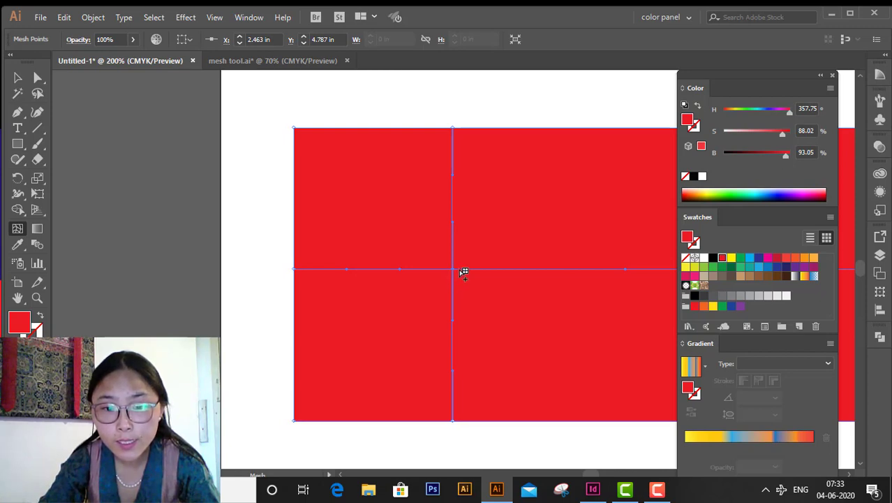
drag(459, 270, 465, 270)
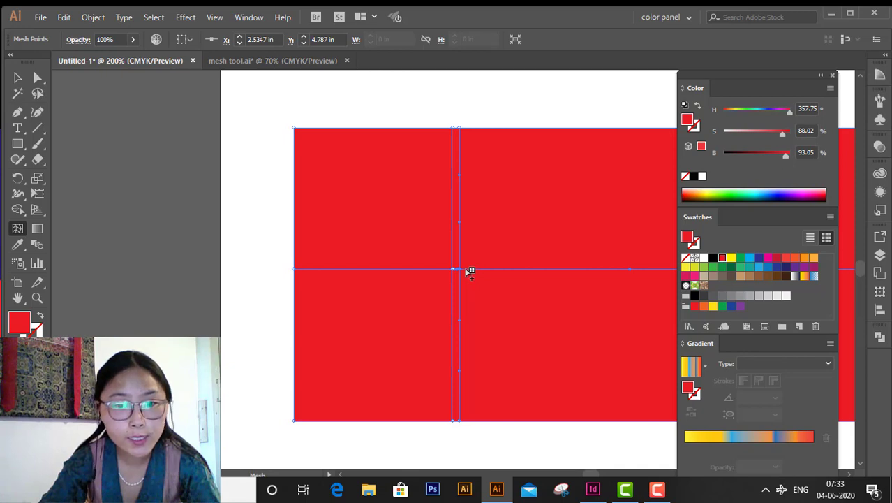
drag(470, 272, 476, 272)
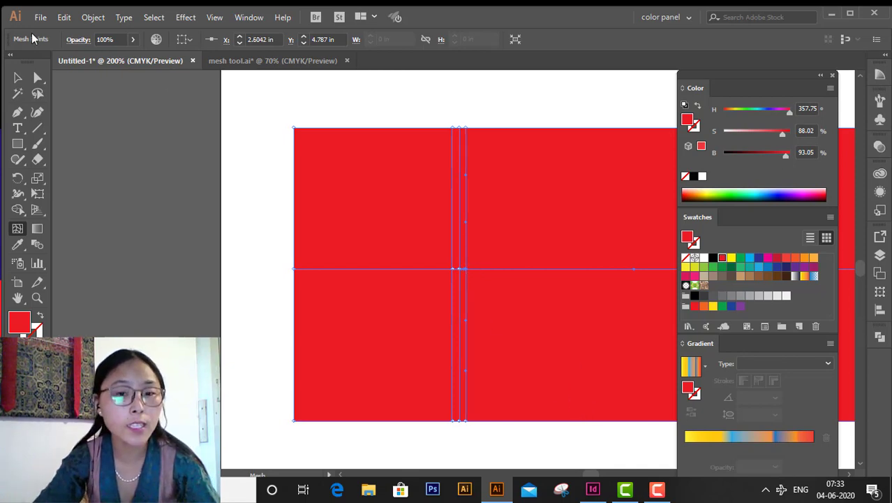
Color the middle of the three closely spaced mesh points yellow-green and deselect the rectangle to view the narrow streak
click(37, 78)
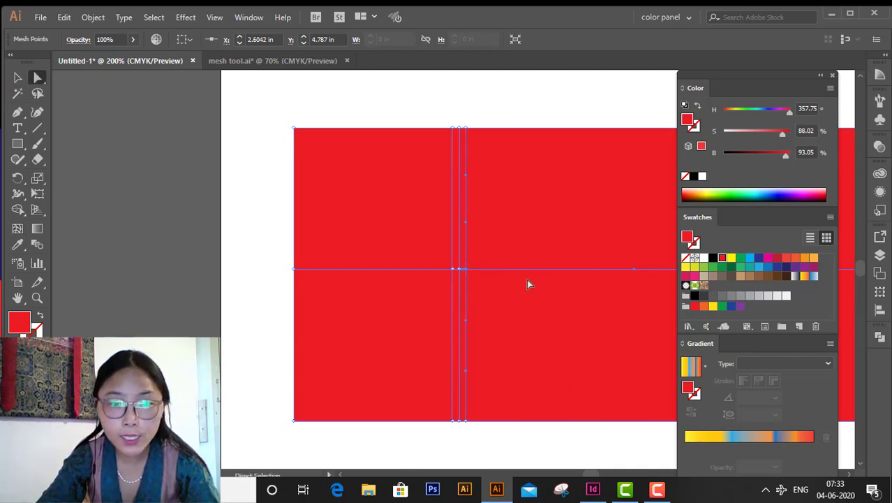
drag(464, 268, 459, 268)
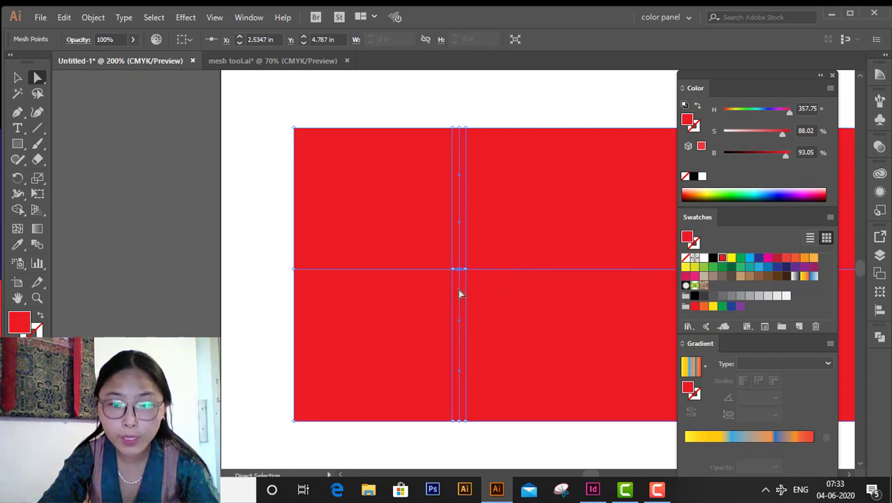
click(703, 266)
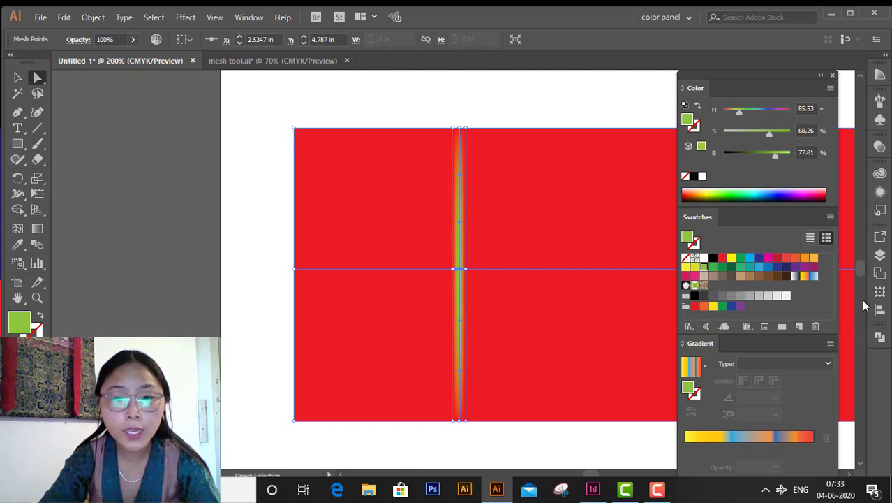
key(ctrl+0)
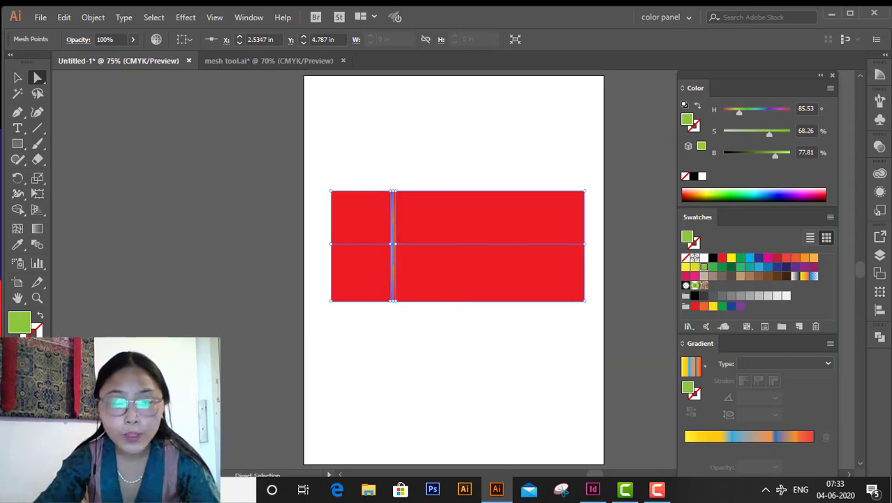
click(17, 77)
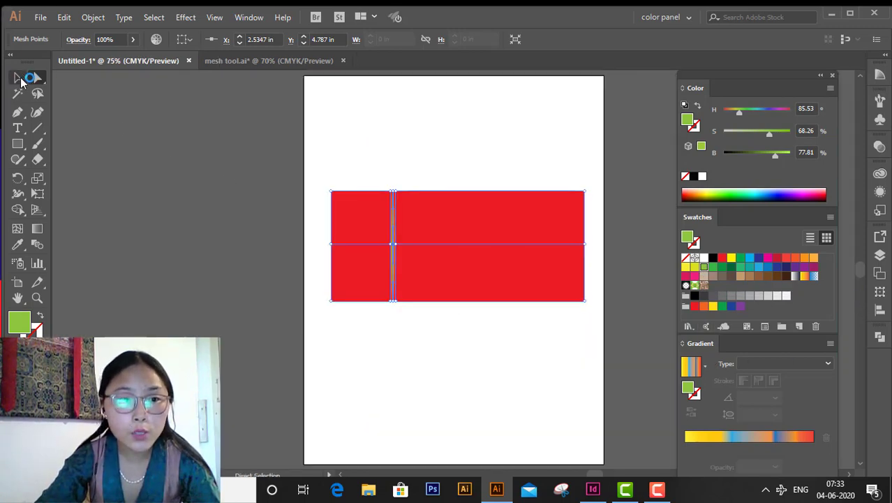
click(526, 353)
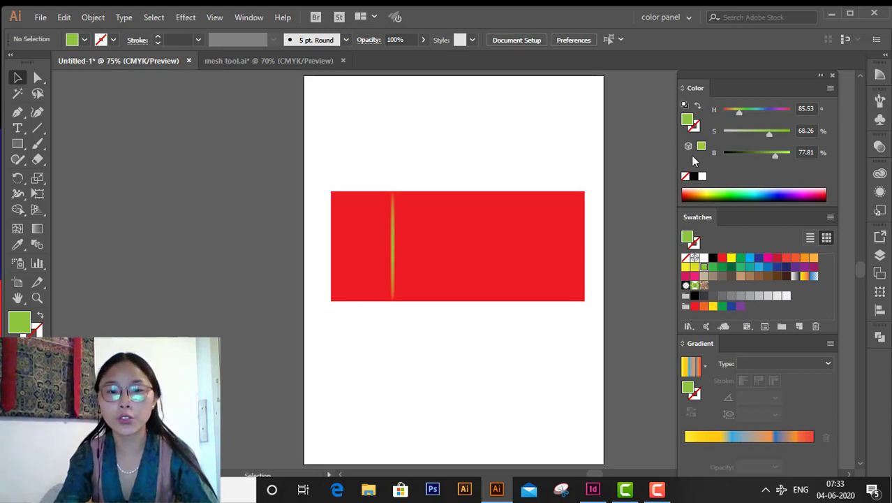
Undo the yellow-green coloring and the two closely spaced mesh points beside the original crossing
key(ctrl+z)
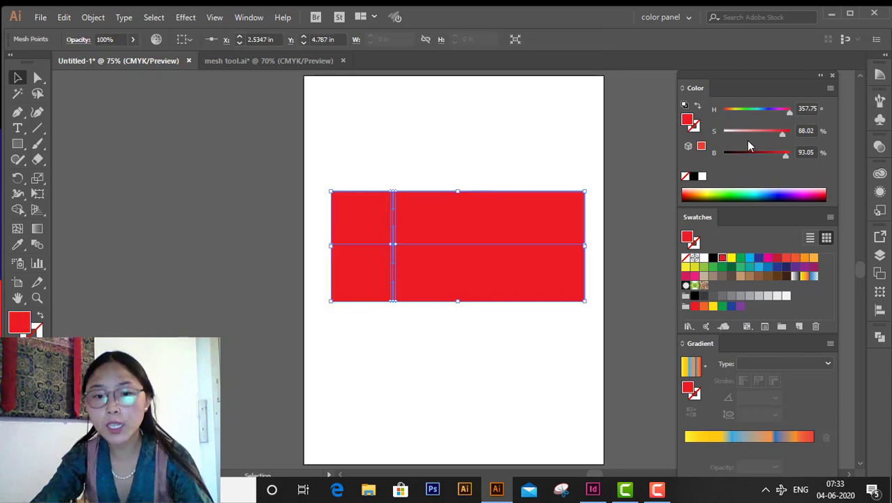
key(ctrl+z)
key(ctrl+z)
key(ctrl+z)
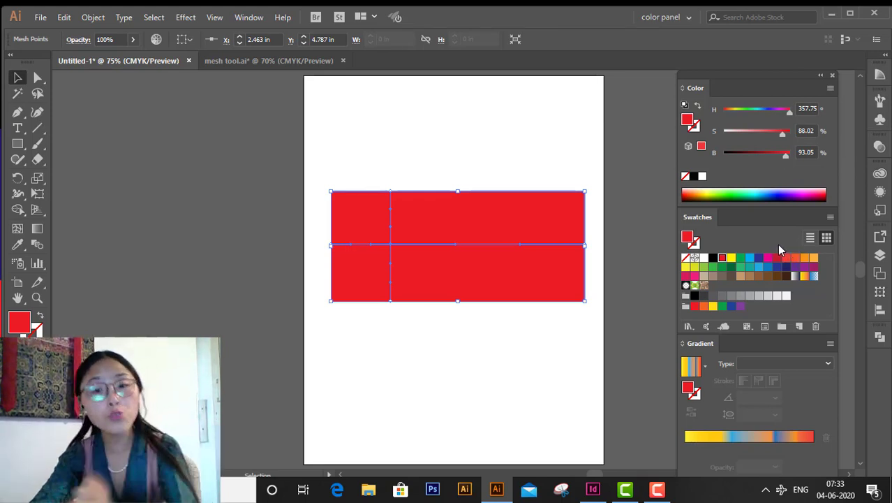
Add a mesh point on the horizontal mesh line at about X 4.94 in and color the original left crossing yellow
click(17, 228)
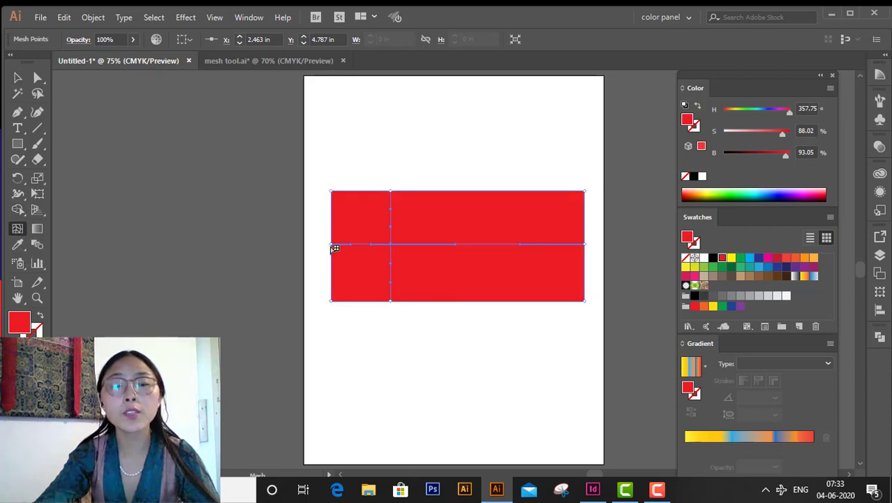
click(479, 244)
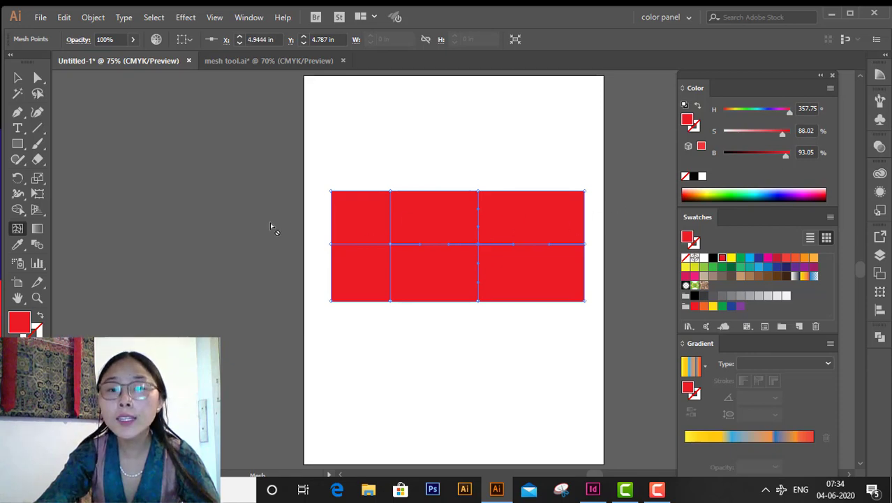
click(38, 77)
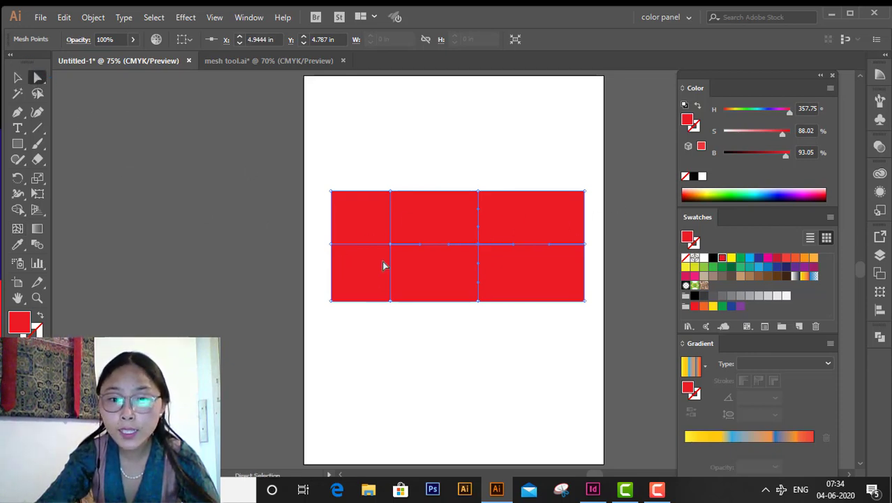
click(392, 245)
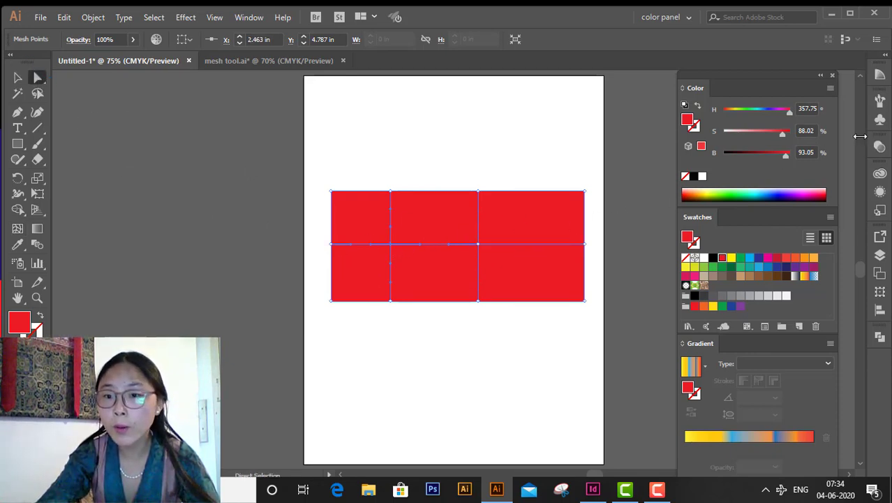
click(731, 258)
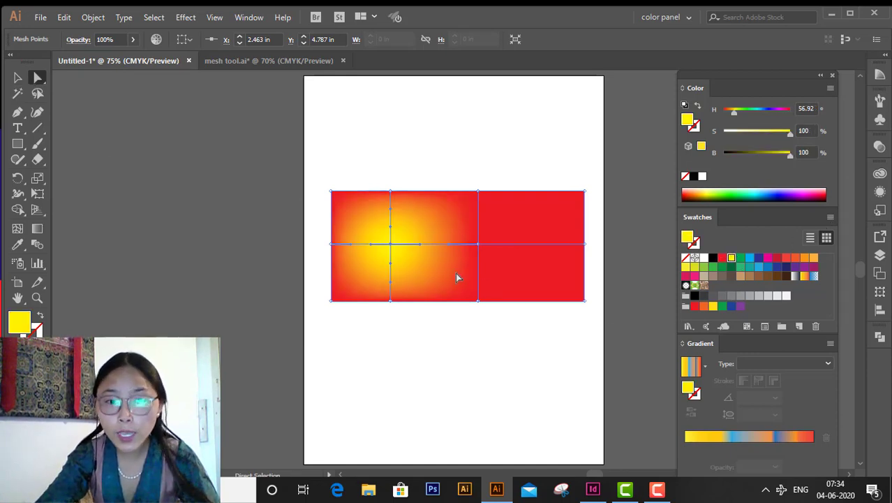
Move the yellow mesh point right to about X 4.59 in, Y 4.84 in, and inspect the resulting blend deselected and up close
drag(389, 246, 466, 245)
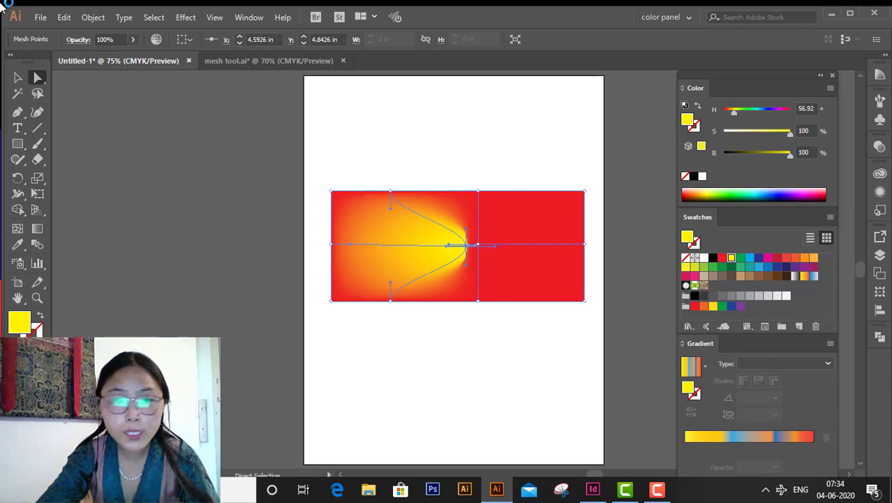
click(17, 77)
click(428, 393)
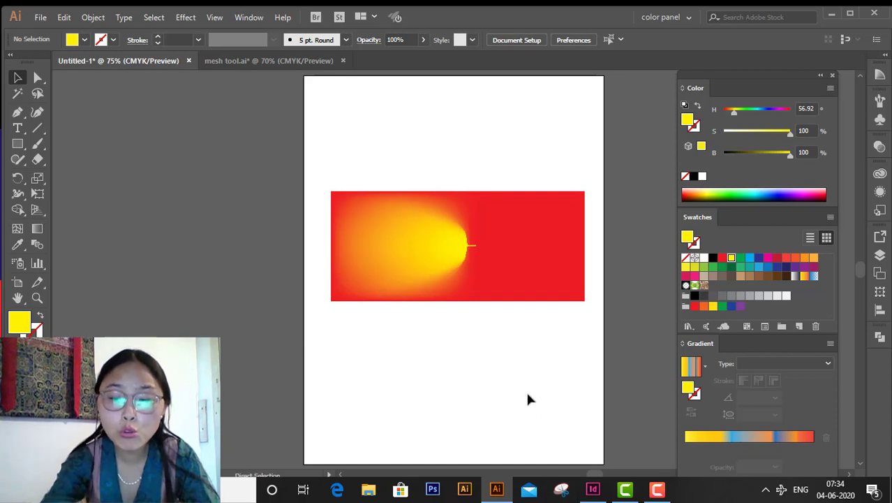
key(ctrl+1)
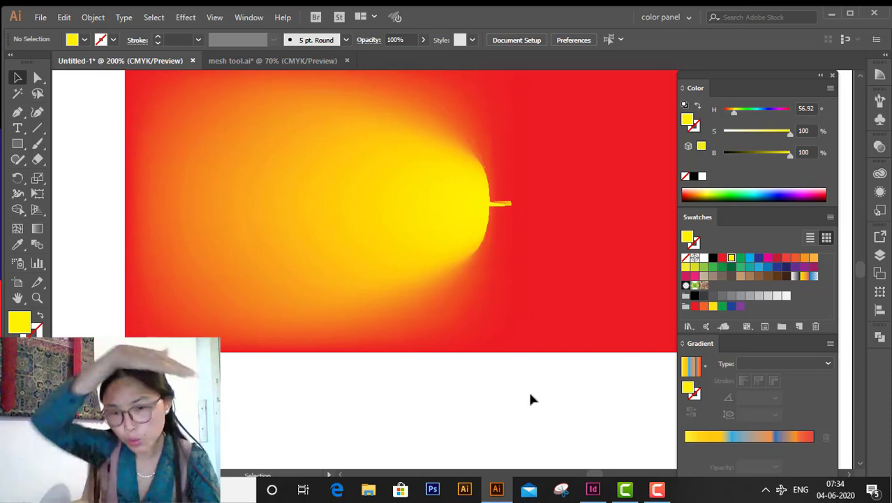
Undo the yellow mesh point's move, shift it horizontally to about X 4.63 in at Y 4.787 in, and deselect the mesh
key(ctrl+z)
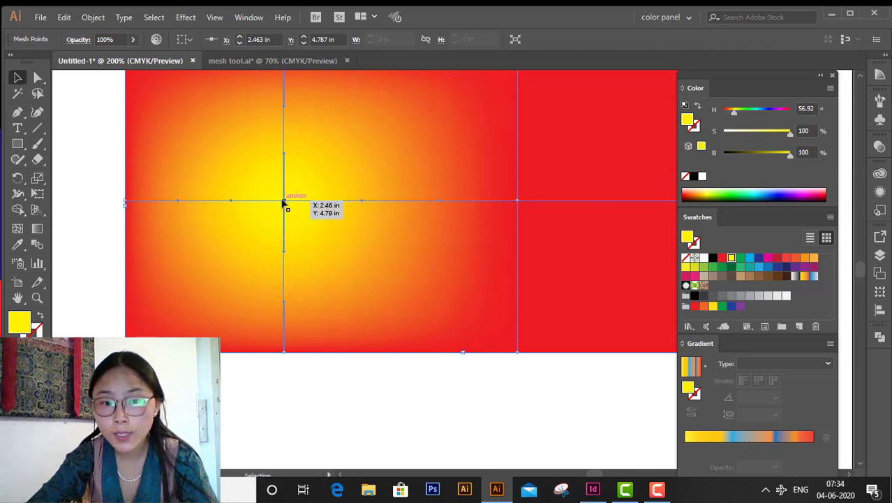
mouse_move(284, 202)
mouse_down()
mouse_move(312, 197)
mouse_move(289, 203)
mouse_up()
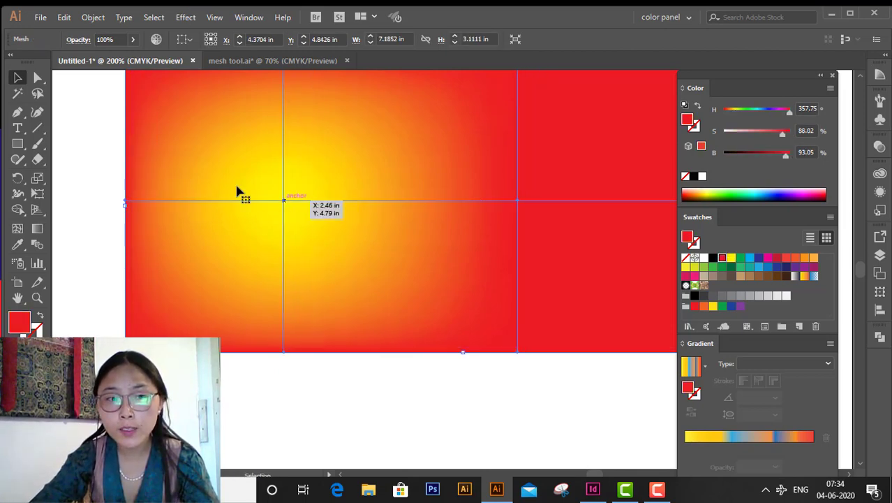
click(38, 78)
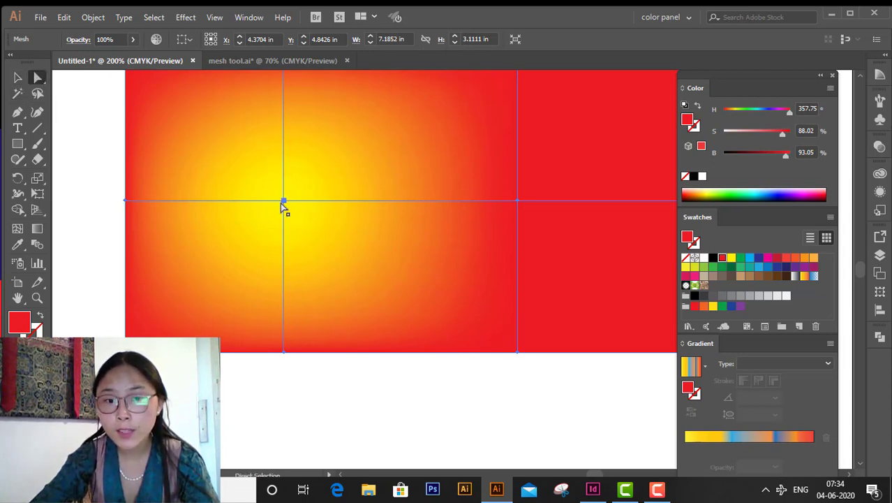
drag(284, 206, 488, 203)
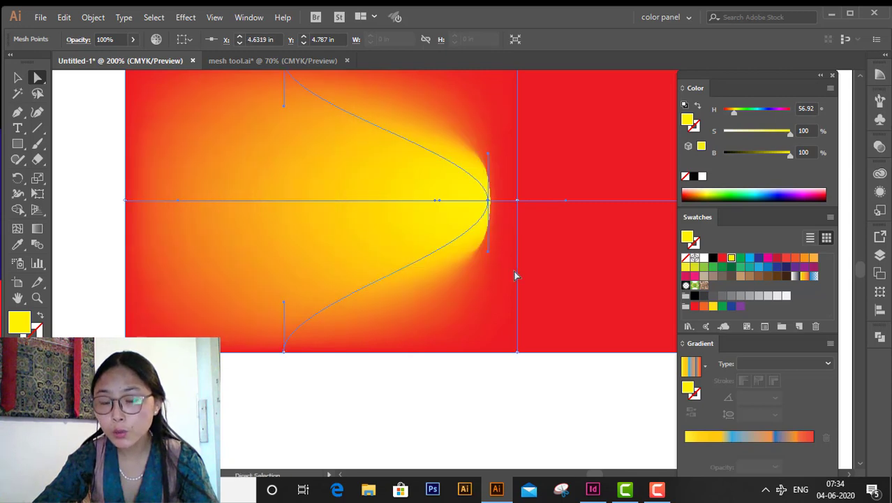
click(19, 78)
click(110, 170)
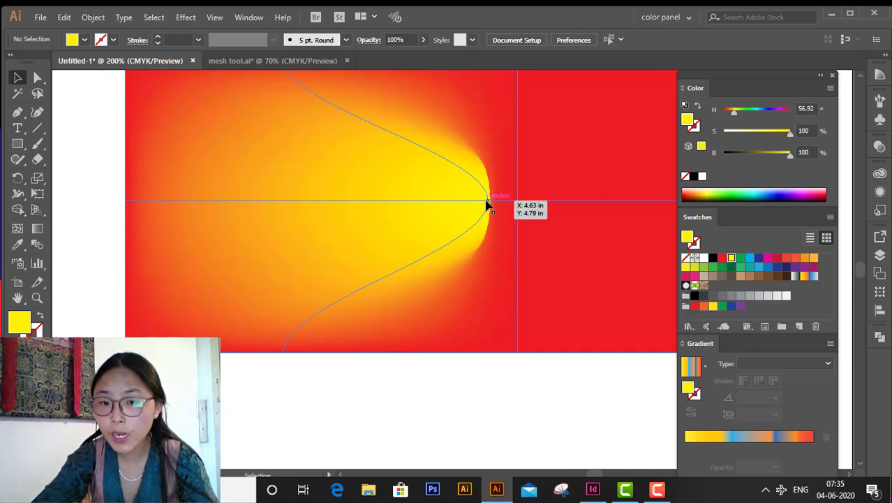
Try reshaping the blend by adjusting the horizontal direction handles of the yellow mesh point at X 4.63 in
click(37, 76)
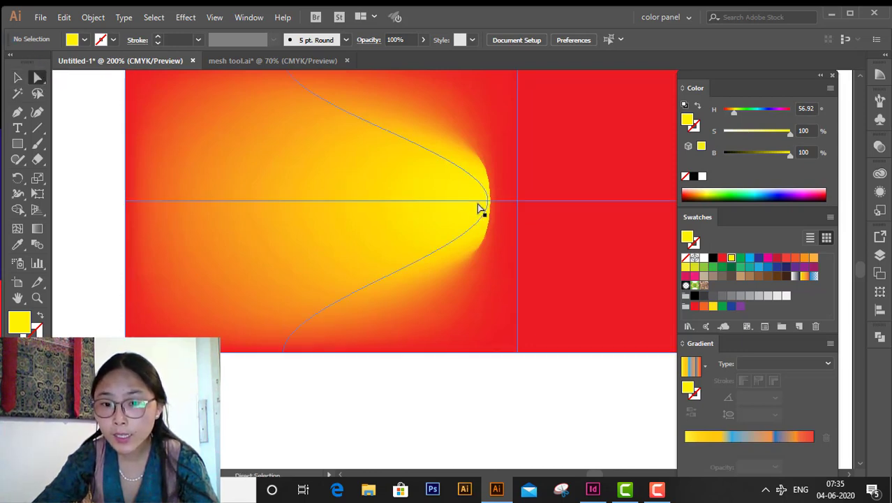
click(488, 201)
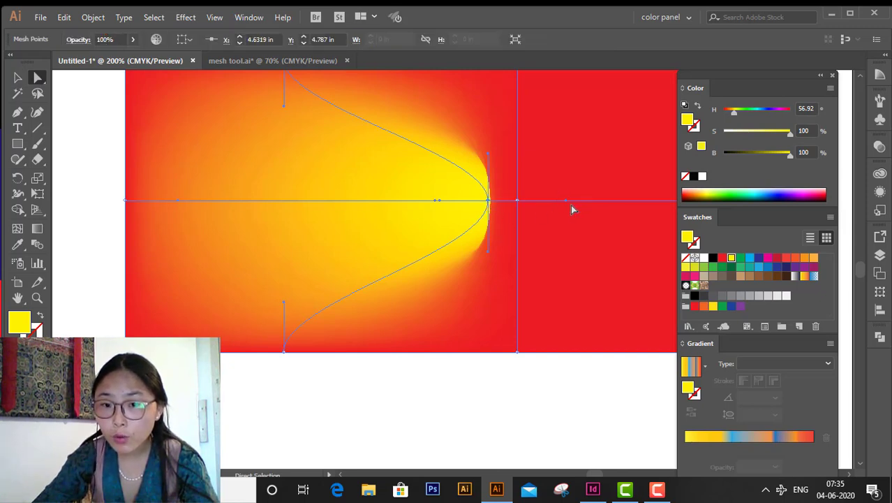
drag(566, 203, 538, 188)
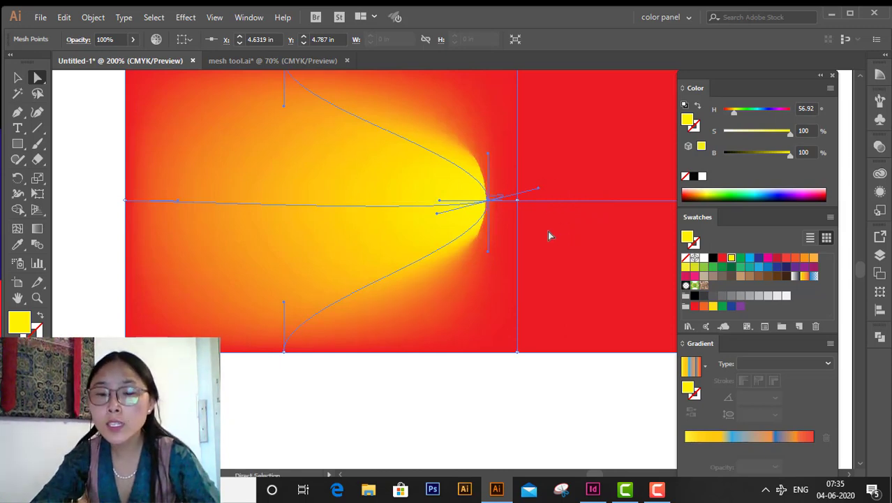
drag(437, 213, 537, 207)
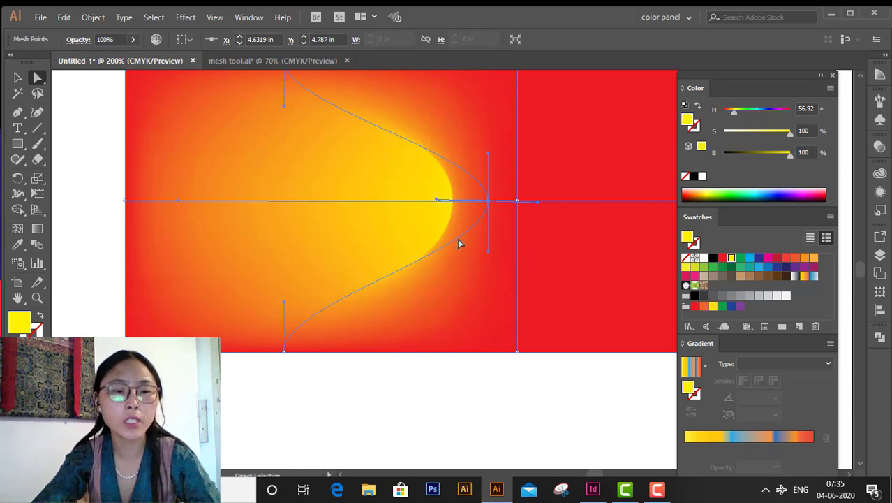
Undo the direction handle adjustments and the horizontal move of the yellow mesh point
drag(438, 202, 429, 206)
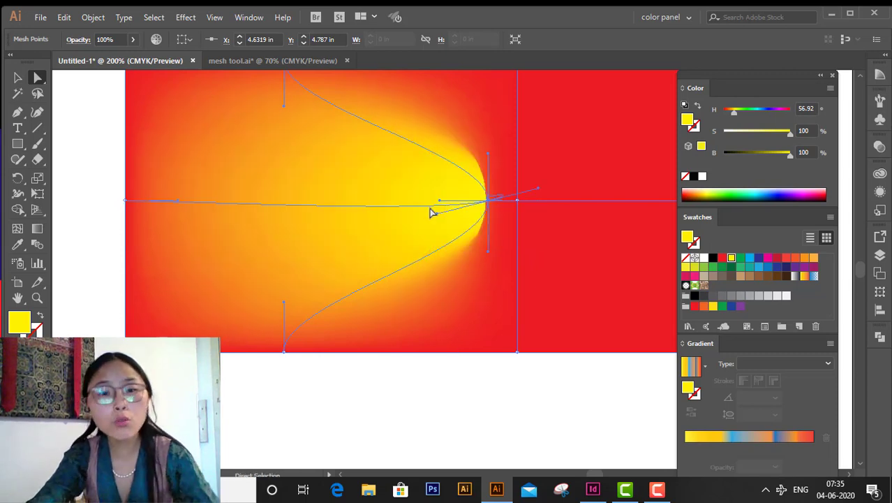
key(ctrl+z)
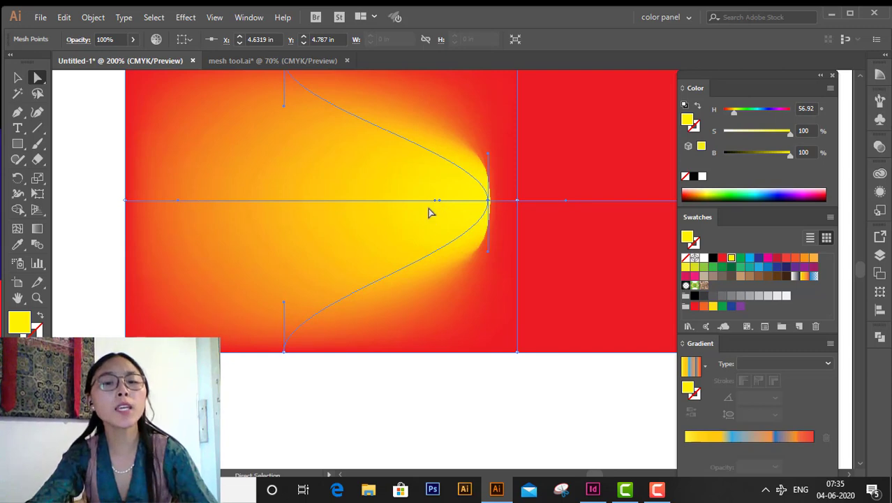
key(ctrl+z)
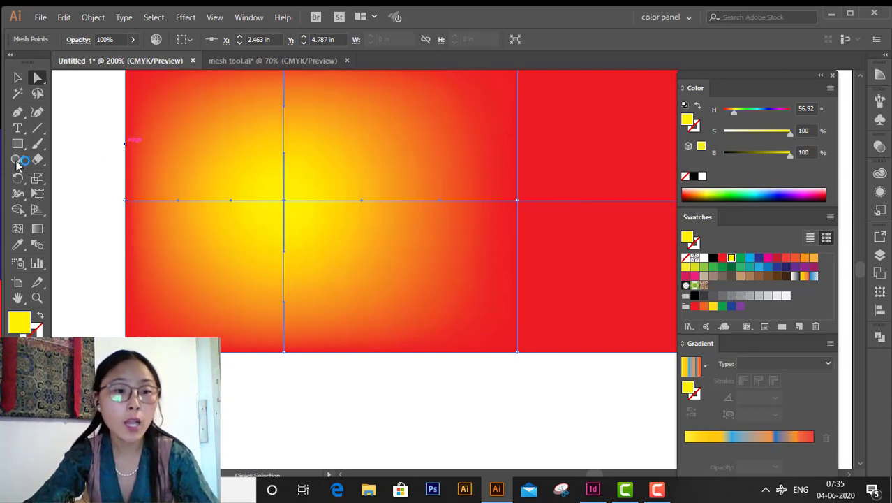
Try sliding the yellow mesh point horizontally with the Mesh tool to about X 4.81 in at Y 4.787 in, and undo the move
click(22, 231)
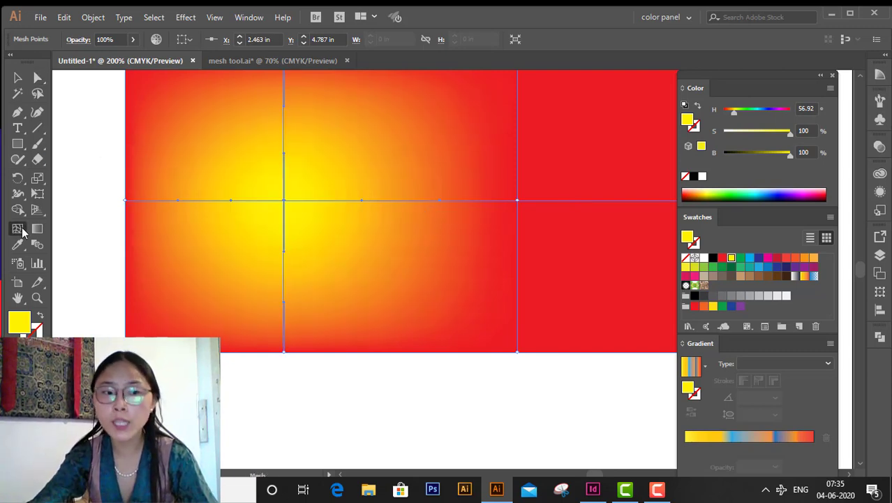
click(284, 201)
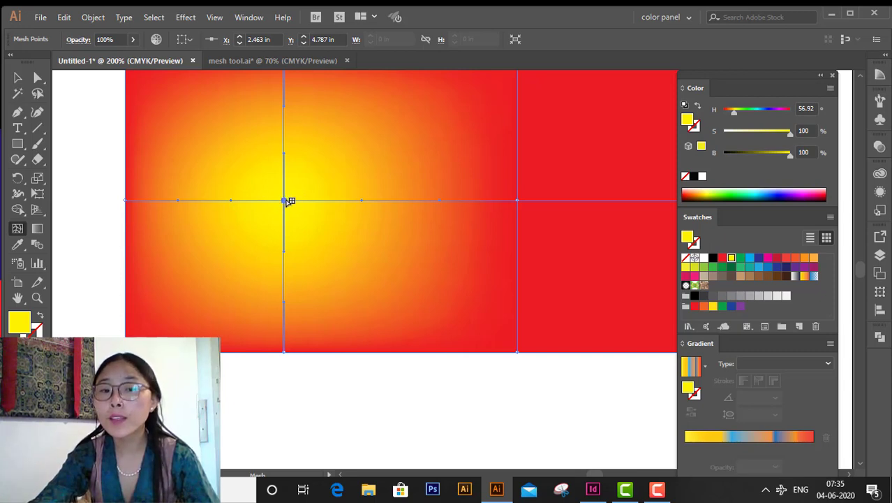
drag(285, 201, 504, 206)
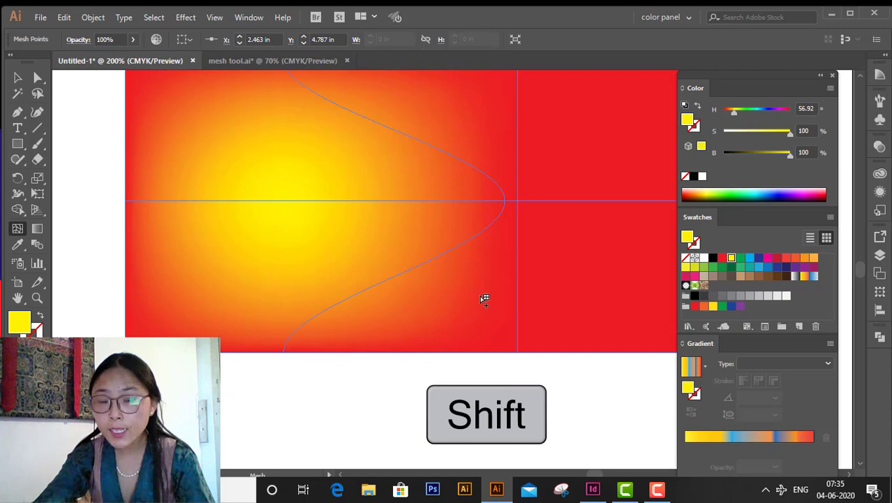
click(18, 77)
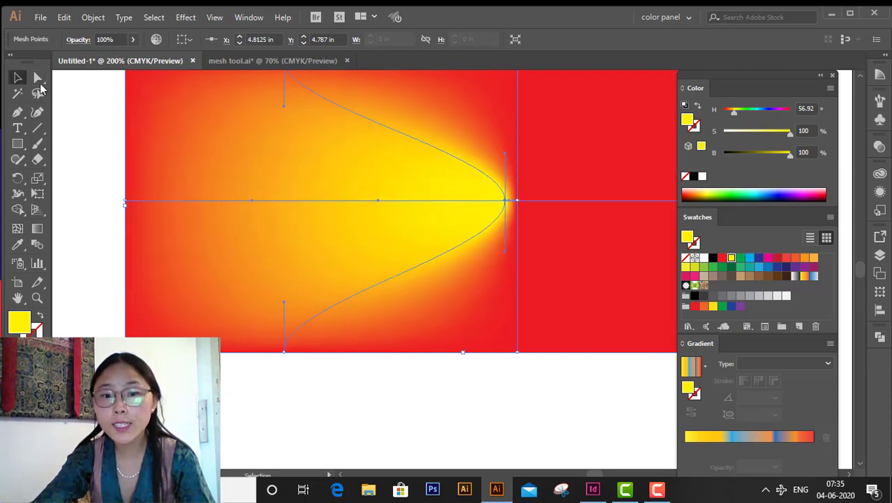
click(502, 403)
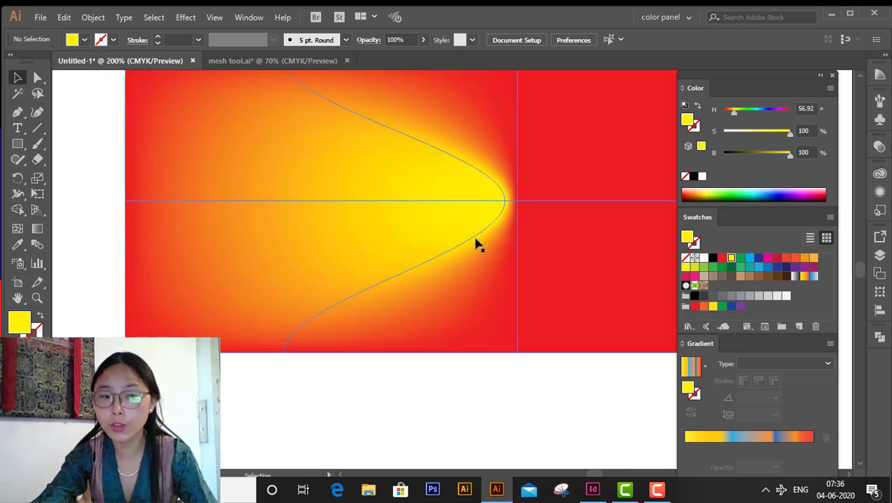
key(ctrl+z)
key(ctrl+z)
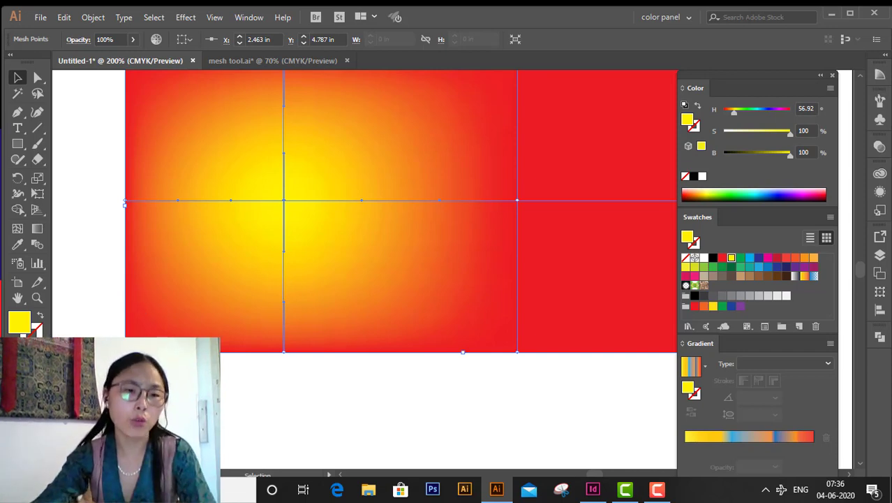
Try moving the yellow mesh point diagonally to about X 4.15 in, Y 5.96 in without constraint, and undo the move
click(18, 228)
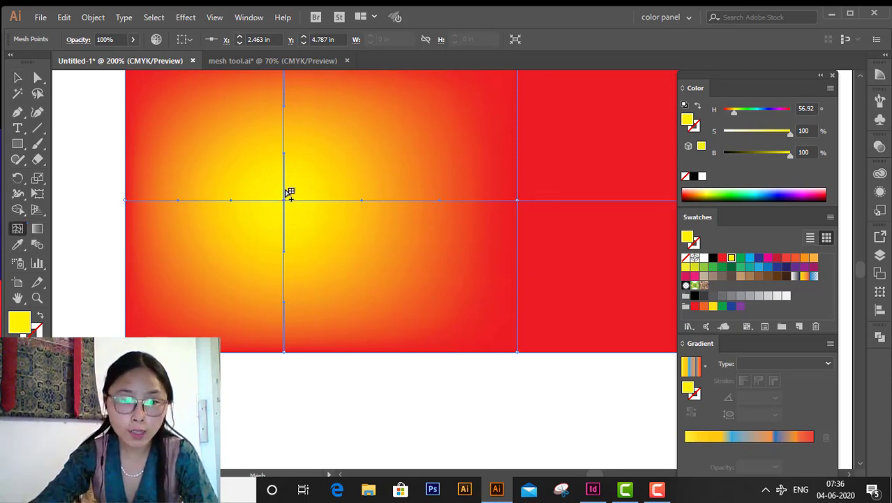
drag(288, 201, 442, 311)
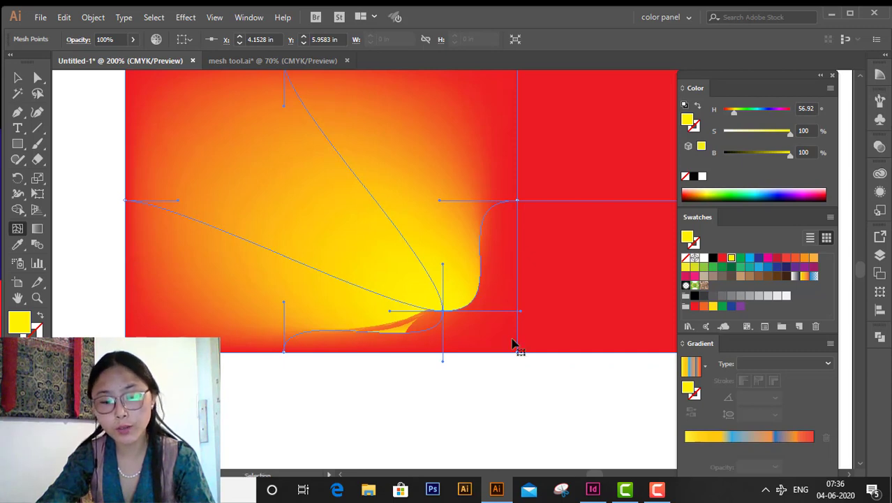
key(ctrl+z)
click(18, 79)
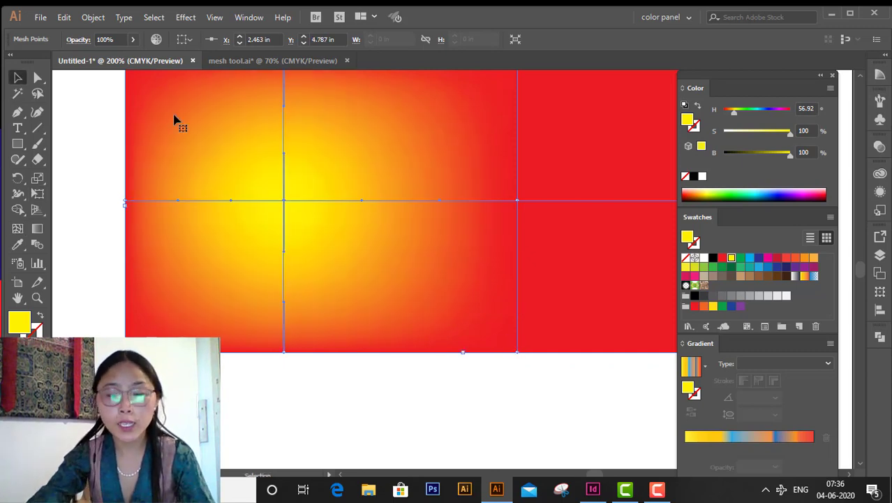
Delete the red and yellow mesh rectangle from the artboard
key(ctrl+0)
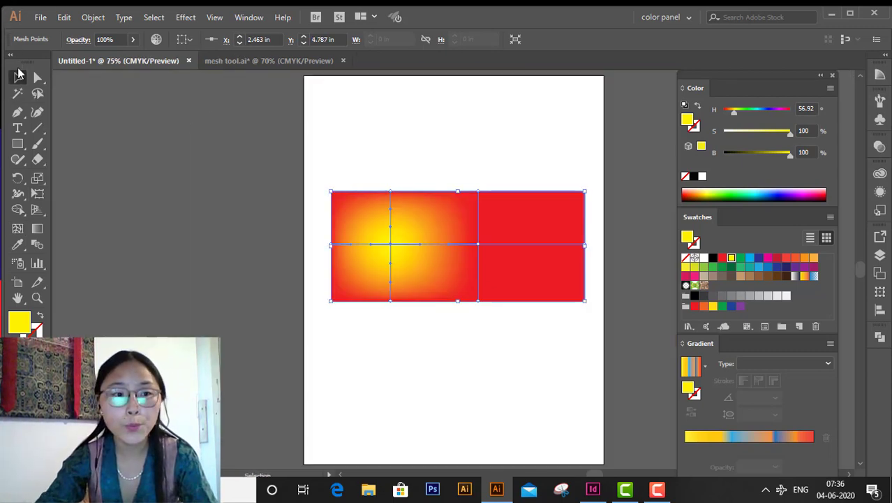
click(17, 79)
drag(304, 170, 668, 386)
key(Delete)
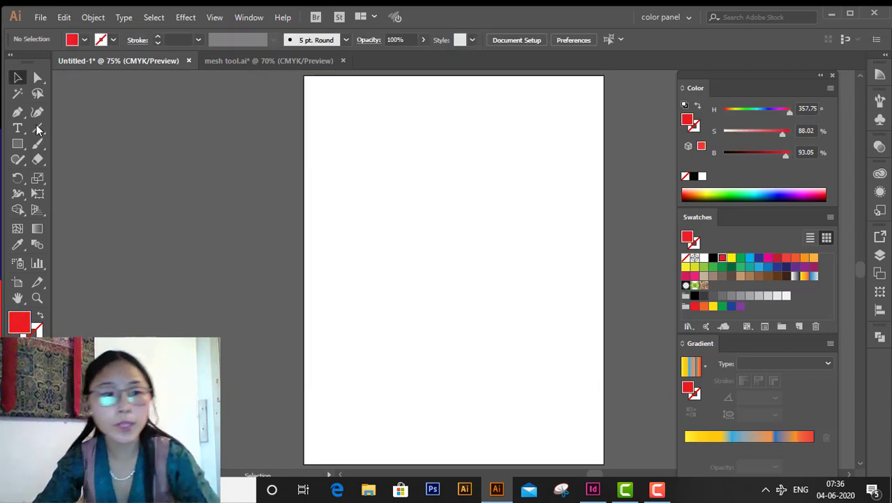
Draw a red circle about 6.24 in in diameter with the Ellipse tool and move it to the middle of the artboard
click(17, 146)
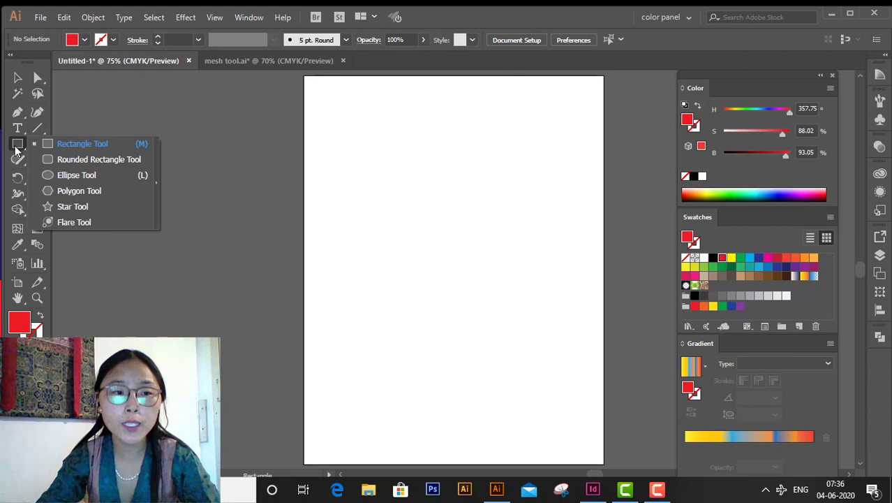
click(62, 175)
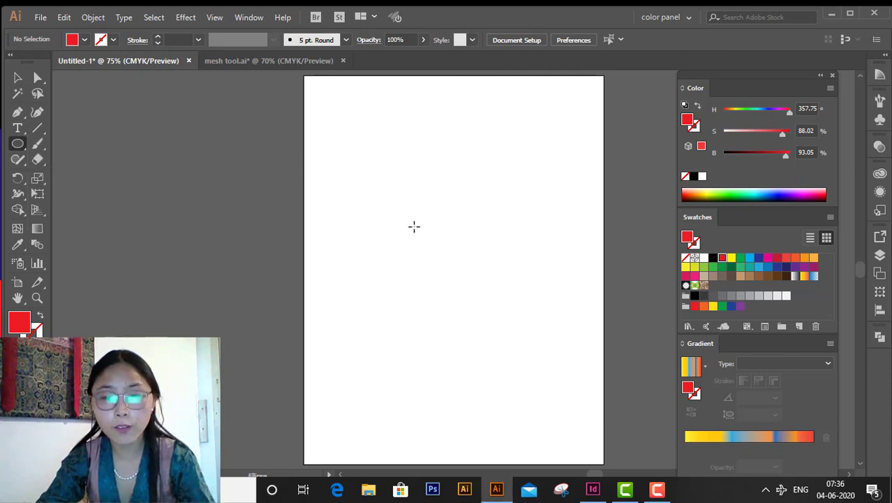
drag(400, 206, 567, 426)
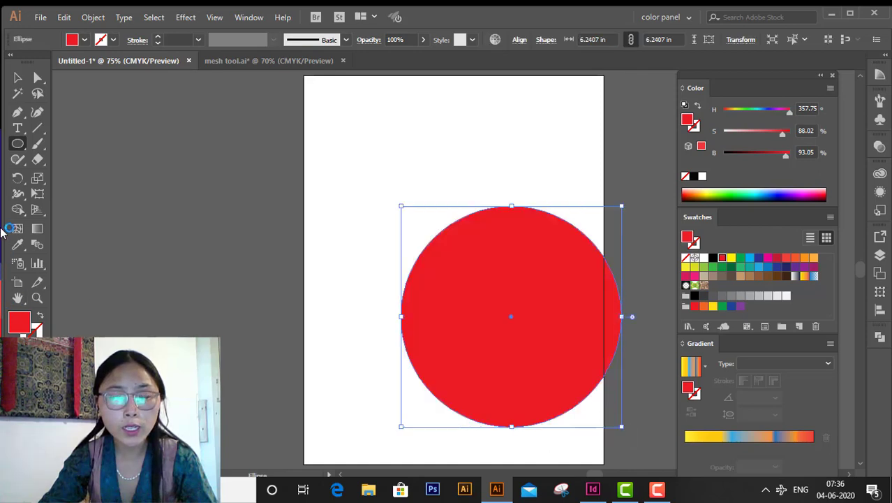
click(18, 77)
drag(597, 308, 508, 262)
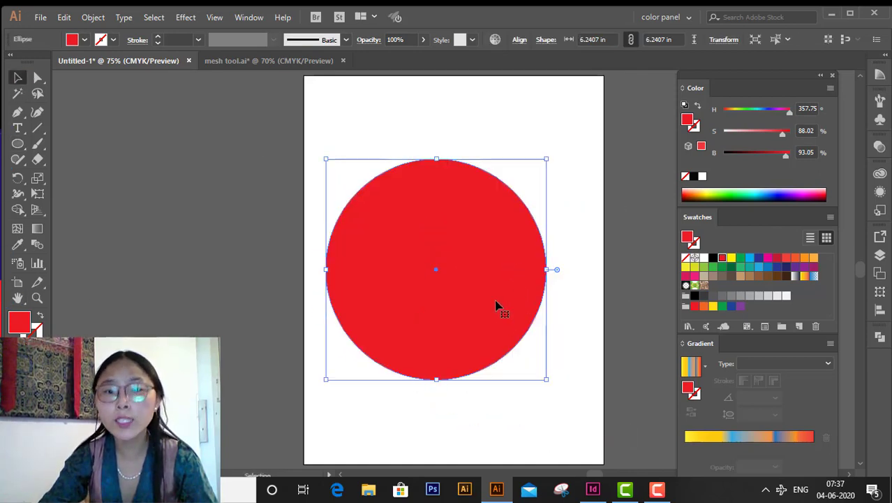
Add mesh points on the circle's vertical centreline at about Y 5.51 in, Y 3.01 in and Y 8.08 in
click(17, 230)
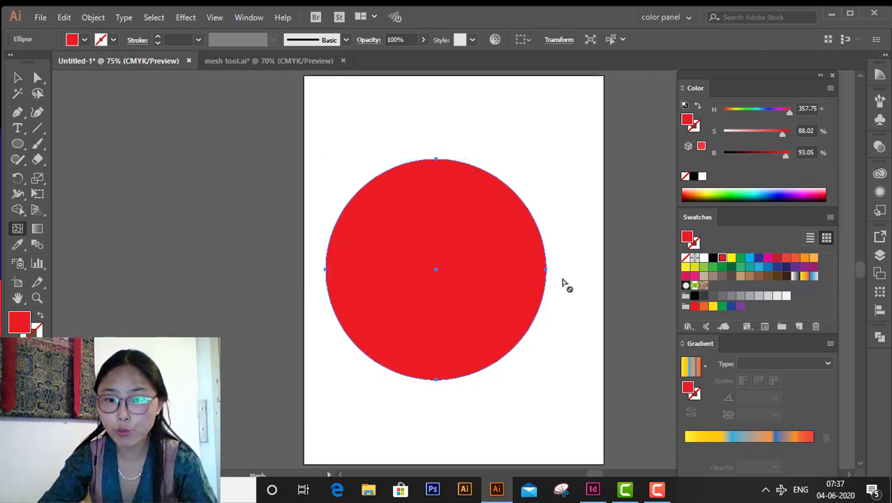
click(440, 273)
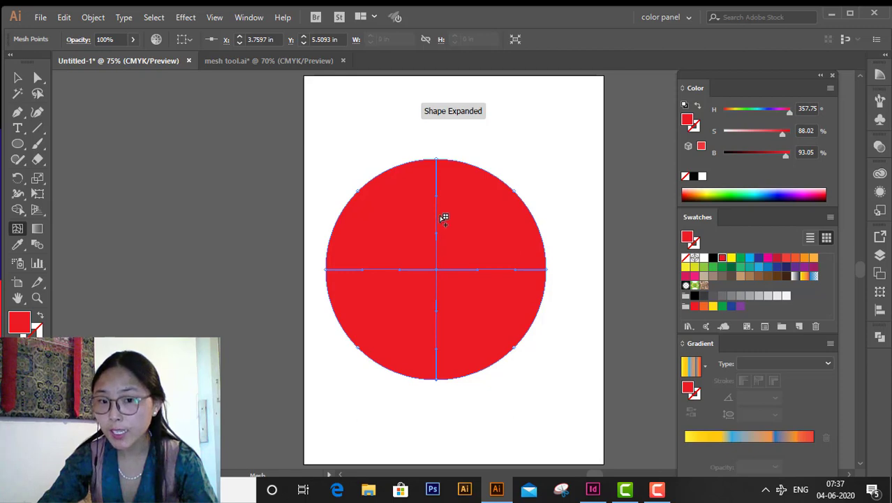
click(438, 183)
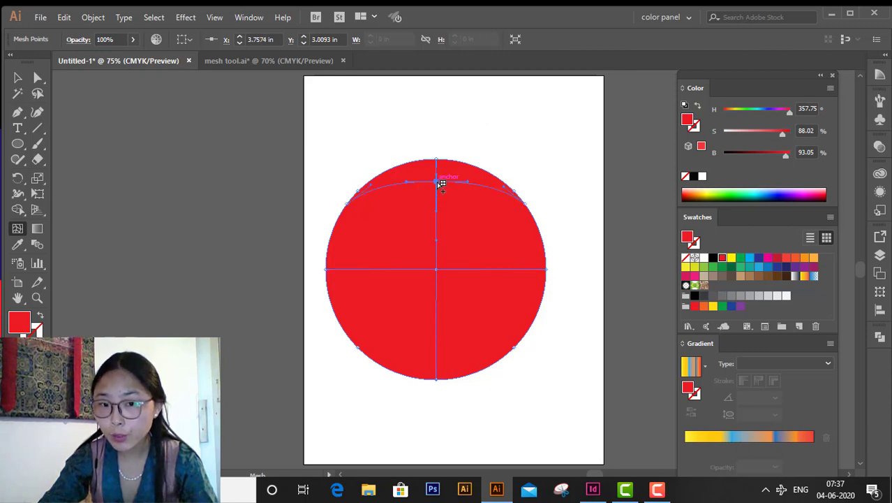
click(438, 360)
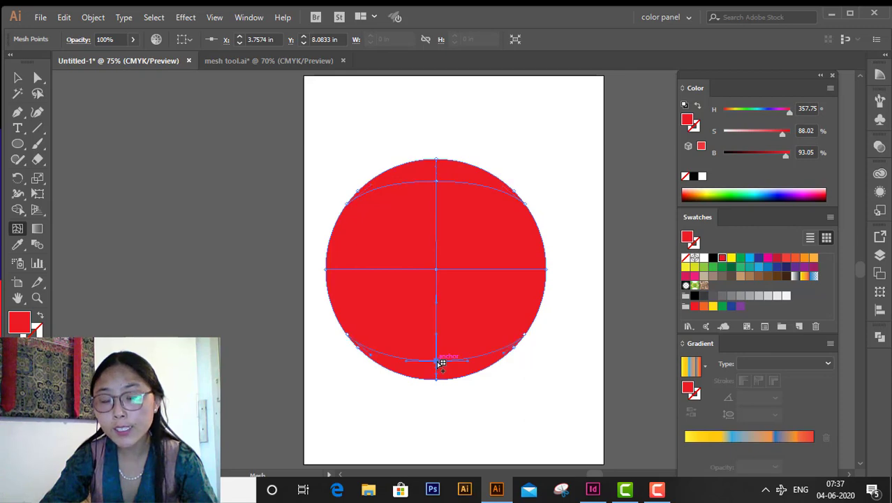
Add mesh points on the upper curved mesh line at about X 5.52 in, Y 3.26 in and X 2.10 in, Y 3.21 in
click(500, 187)
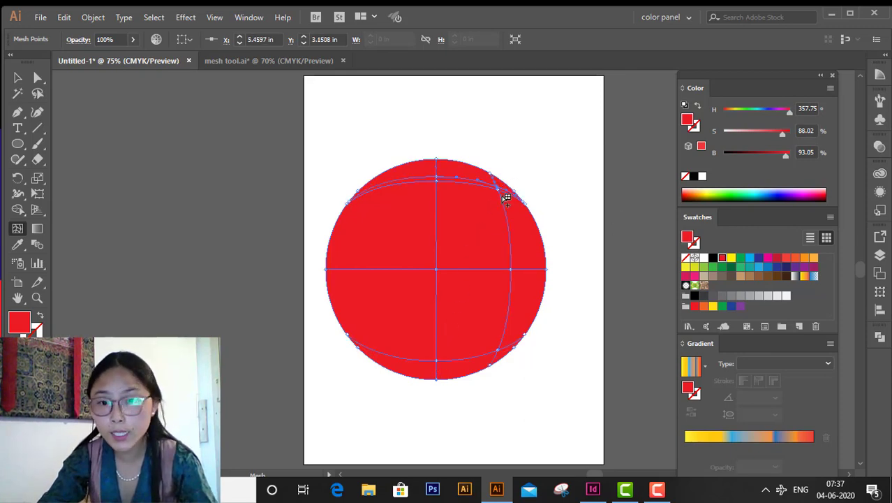
key(ctrl+z)
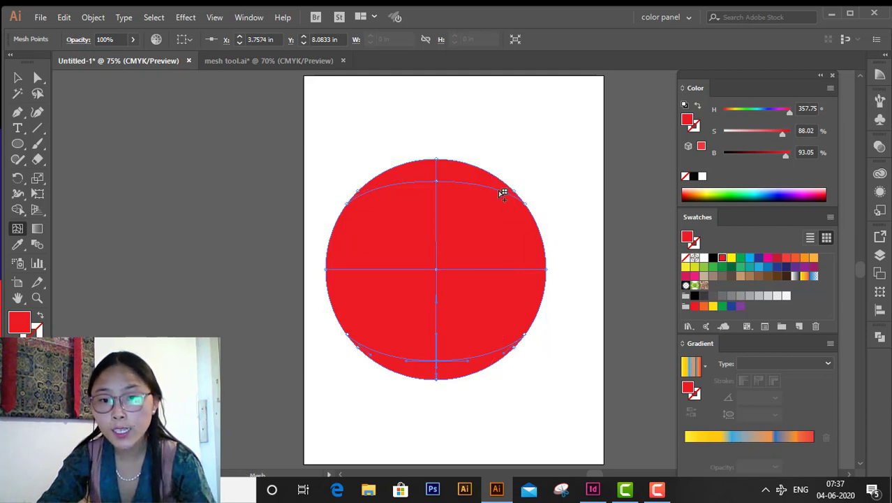
click(502, 193)
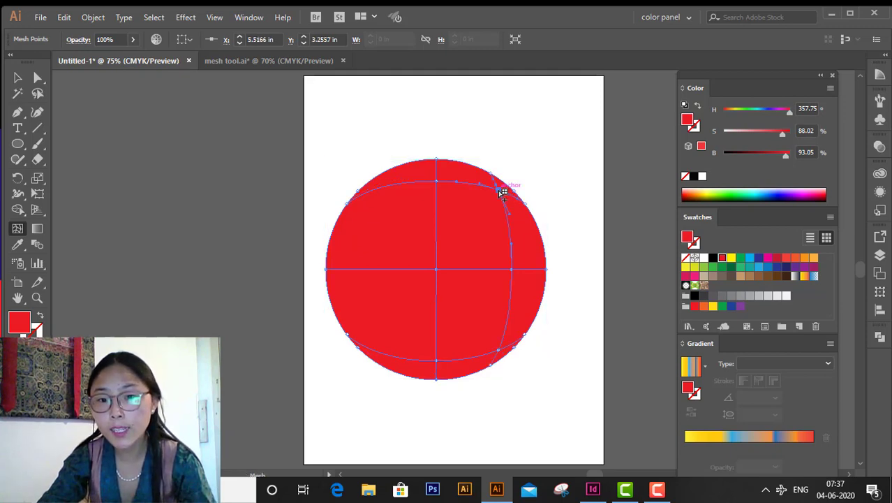
click(382, 191)
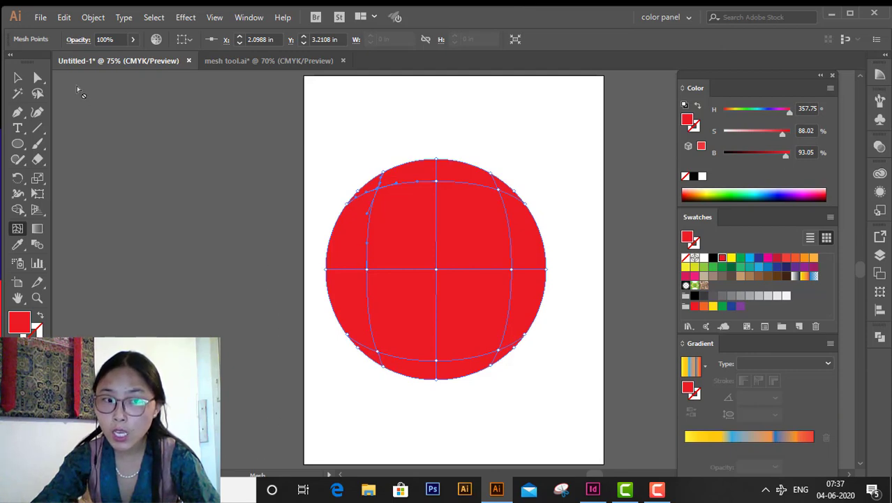
Move the four inner corner mesh points inward, clockwise from upper left to about (2.33, 3.64), (5.31, 3.79), (5.48, 7.55) and (2.22, 7.40) in
click(37, 78)
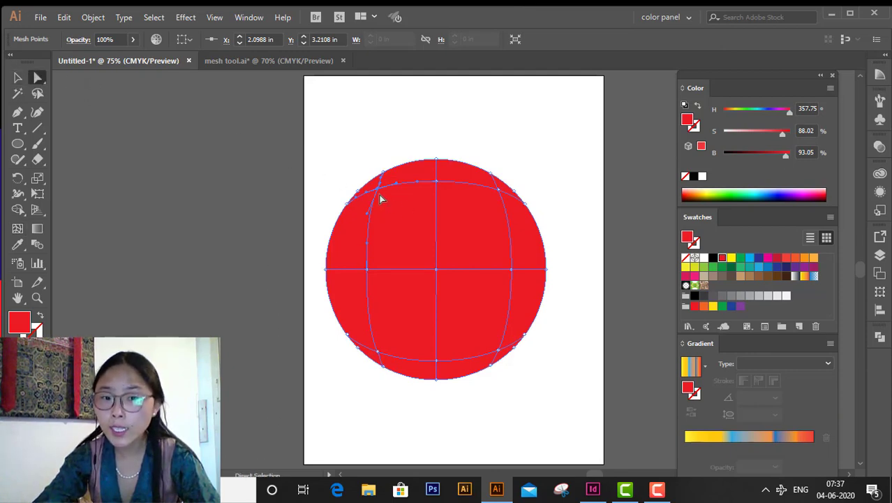
drag(379, 188, 388, 202)
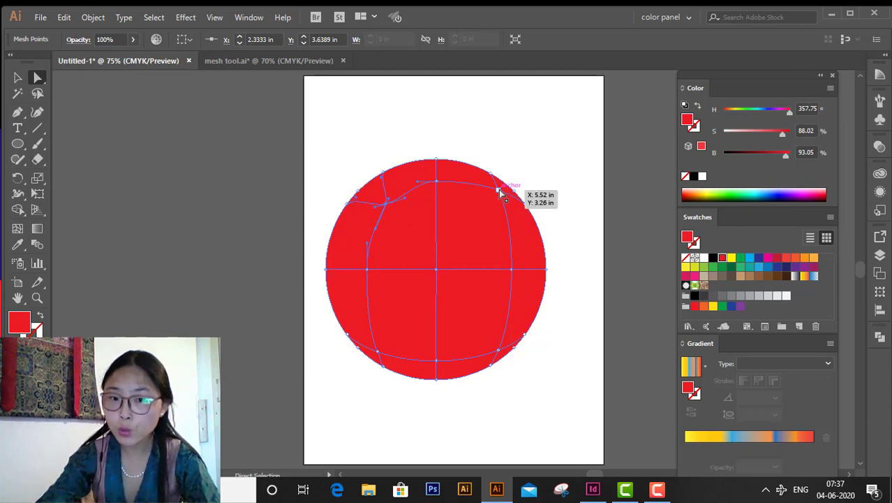
drag(496, 200, 493, 209)
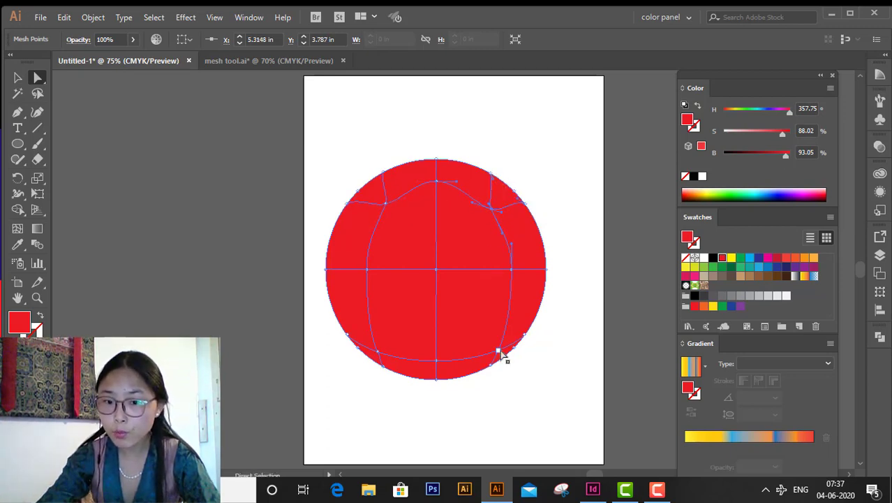
drag(497, 352, 497, 344)
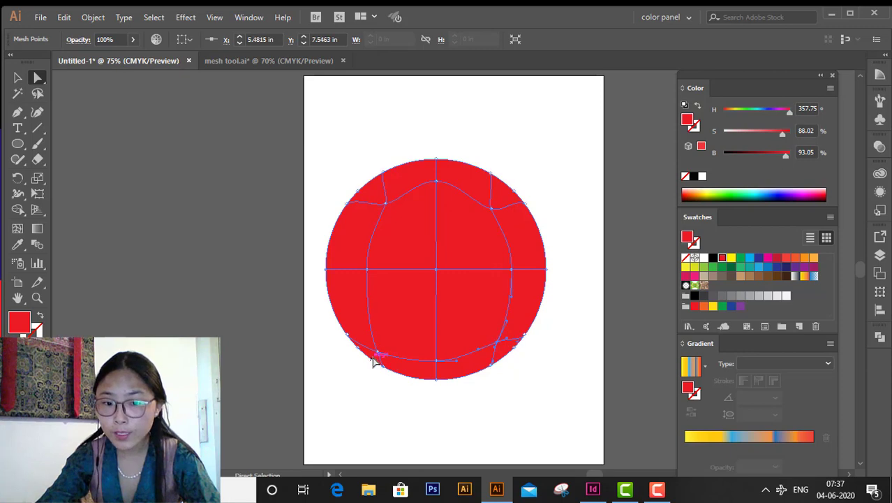
drag(378, 353, 382, 335)
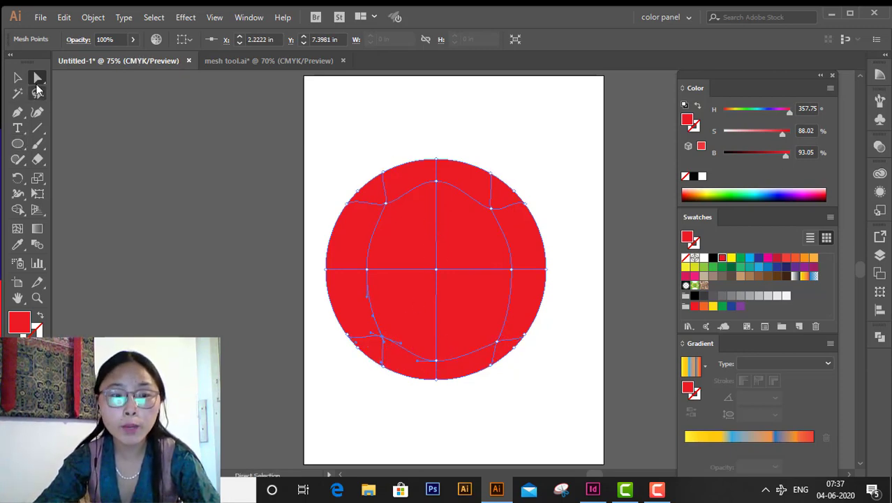
drag(369, 160, 500, 186)
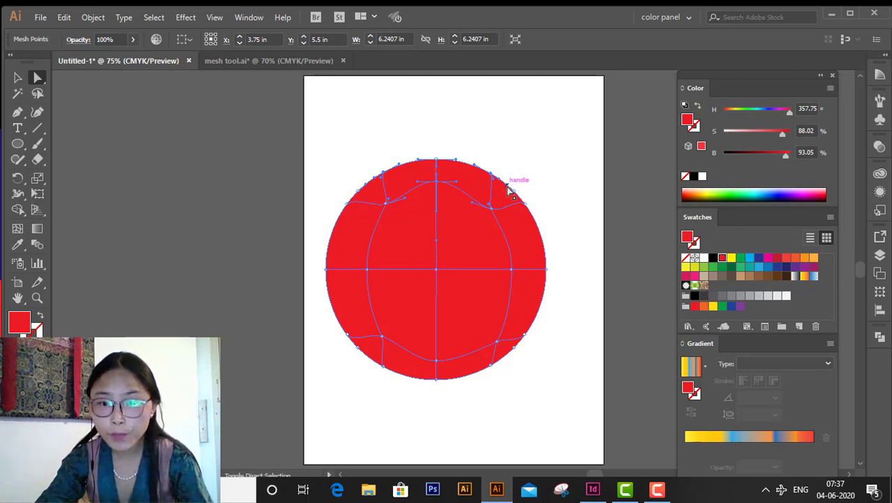
drag(517, 186, 582, 362)
drag(396, 344, 449, 396)
key(ctrl+z)
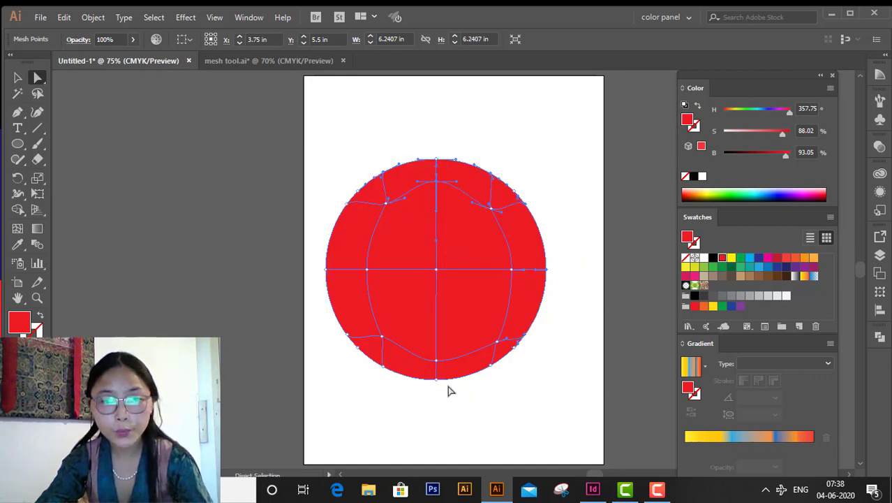
drag(342, 354, 398, 396)
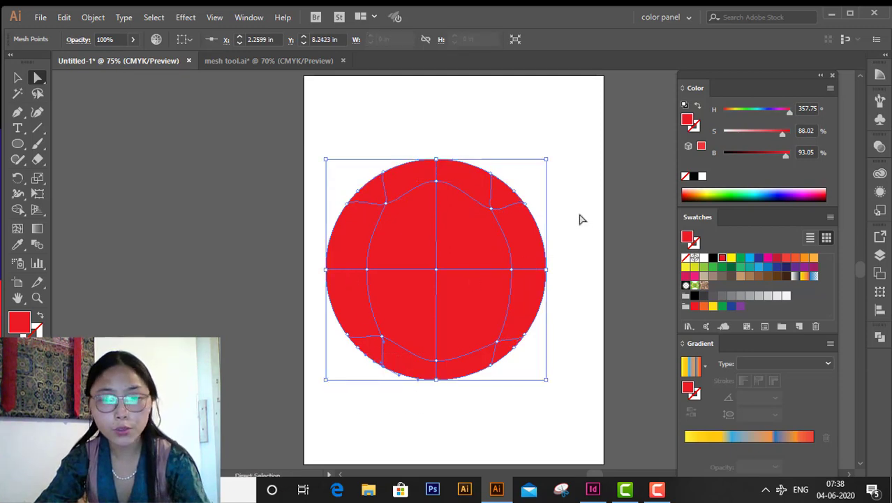
click(580, 175)
drag(457, 182, 395, 216)
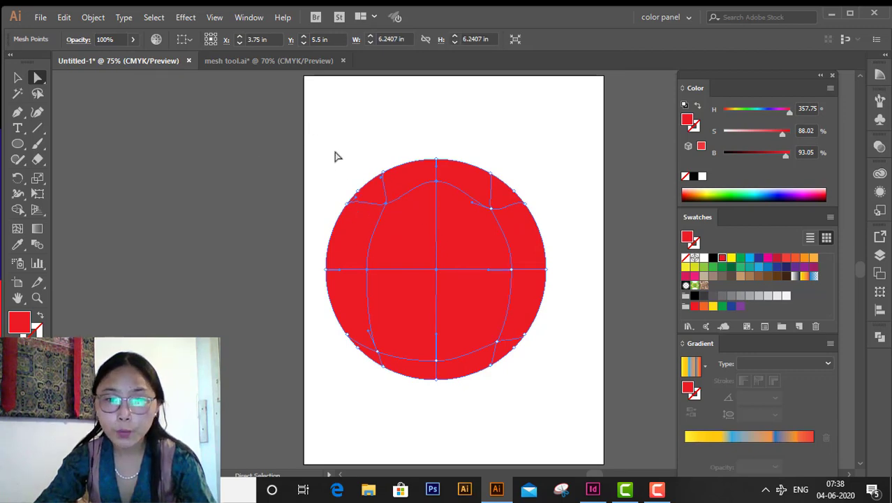
Select all mesh points along the circle's outer edge and fill them with the light orange swatch
drag(335, 150, 512, 184)
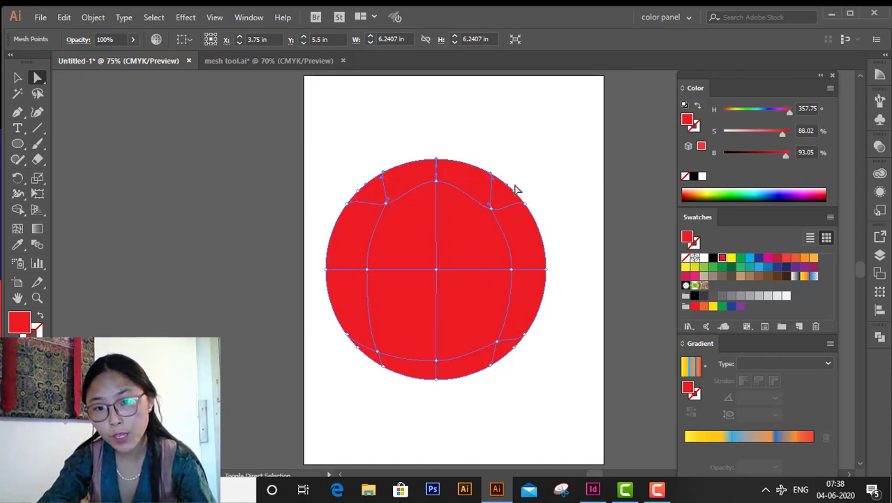
drag(506, 173, 435, 386)
drag(526, 362, 478, 377)
mouse_move(357, 363)
mouse_down()
mouse_move(408, 387)
mouse_move(351, 350)
mouse_up()
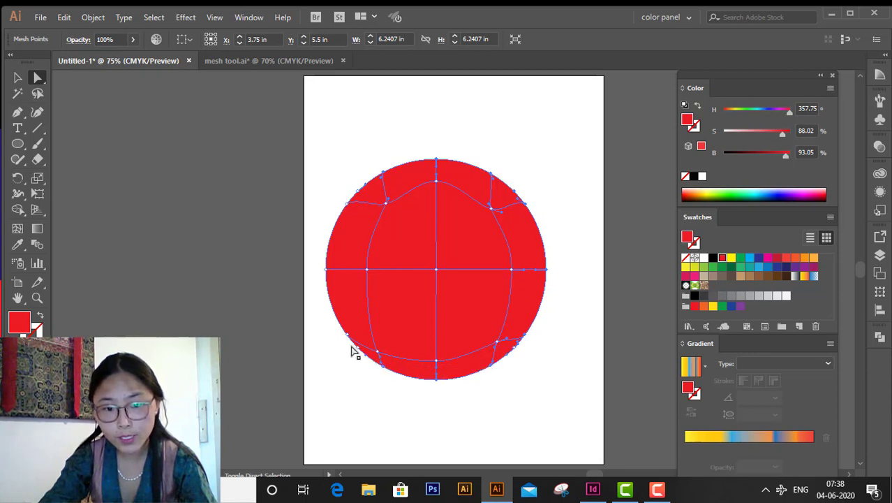
drag(329, 322, 360, 365)
drag(307, 250, 336, 308)
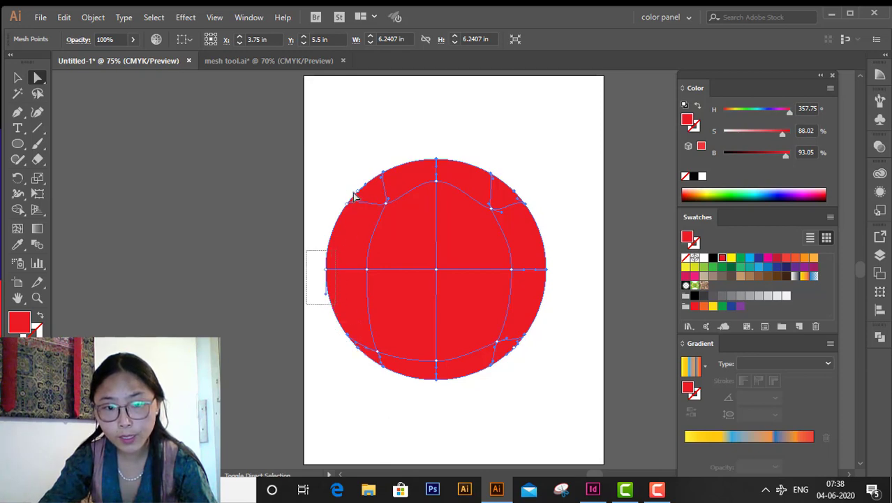
drag(363, 229, 366, 229)
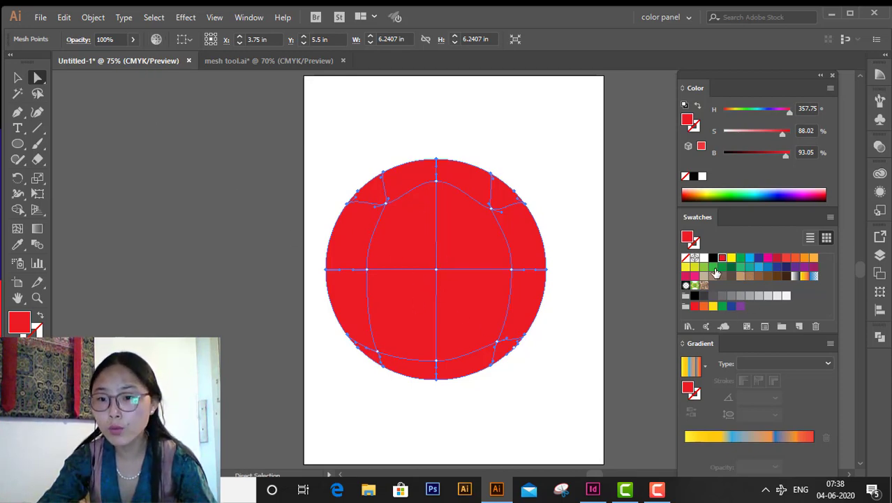
click(814, 258)
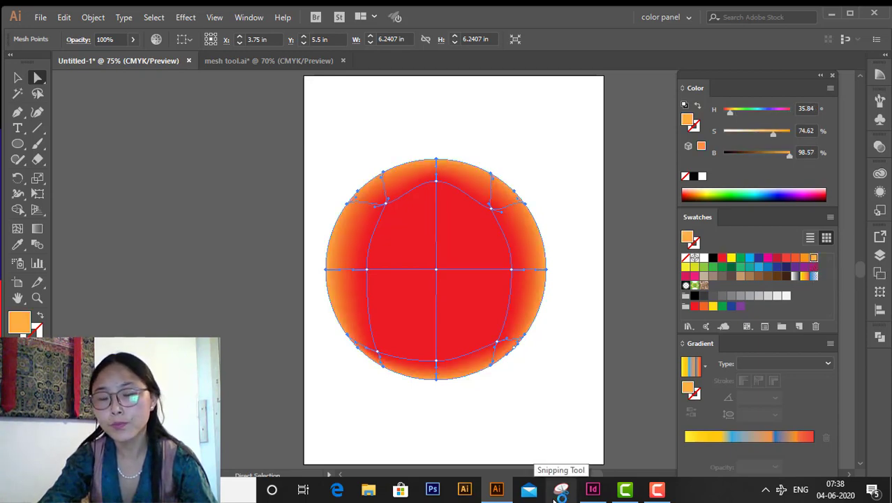
Move the four inner corner mesh points inward, clockwise from upper left to about (3.43, 4.81), (4.57, 4.92), (4.98, 6.62) and (2.59, 6.06) in
click(387, 208)
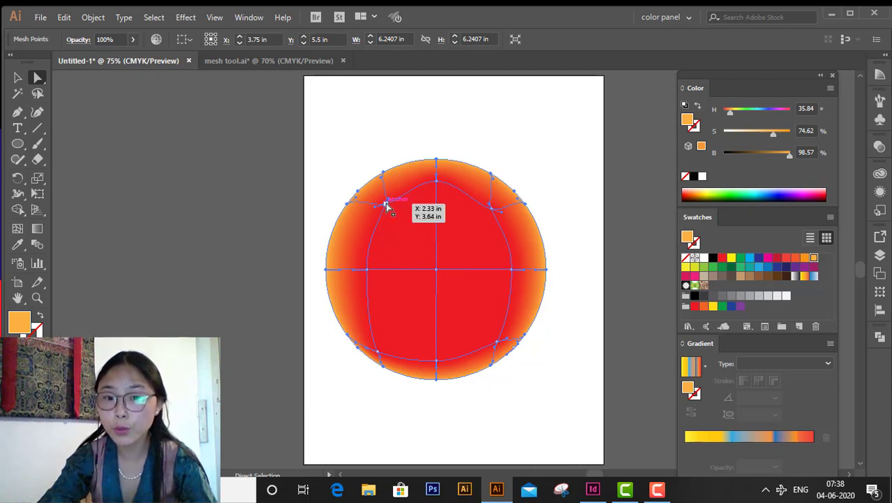
drag(387, 208, 424, 244)
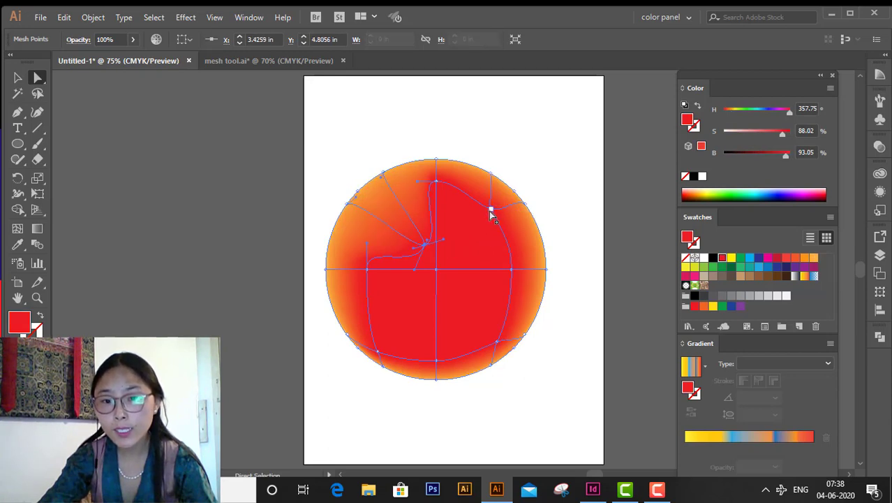
drag(491, 209, 464, 248)
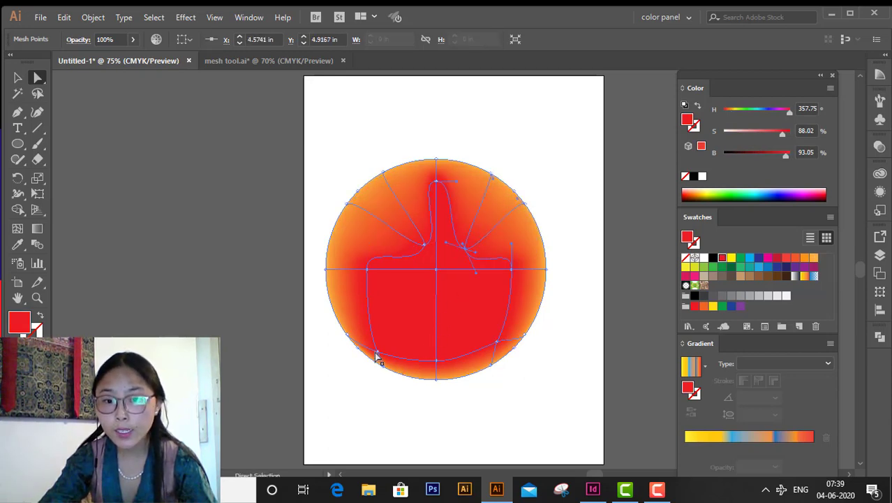
drag(377, 357, 395, 289)
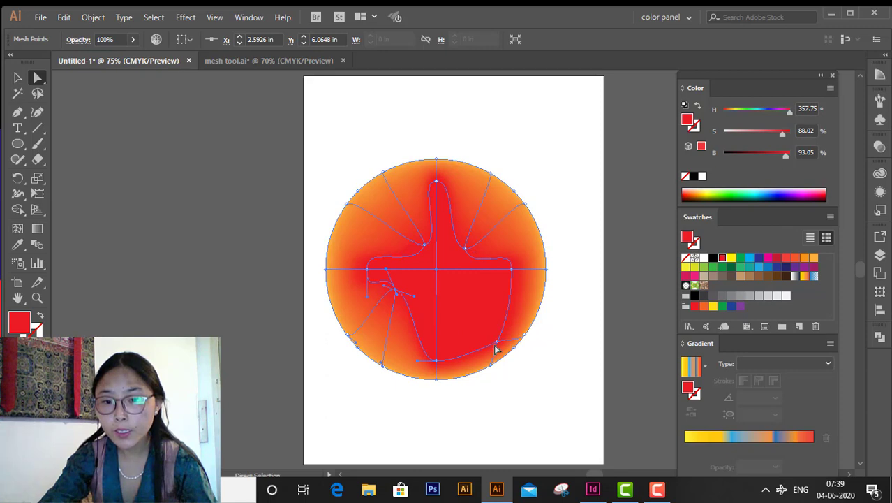
drag(495, 347, 479, 307)
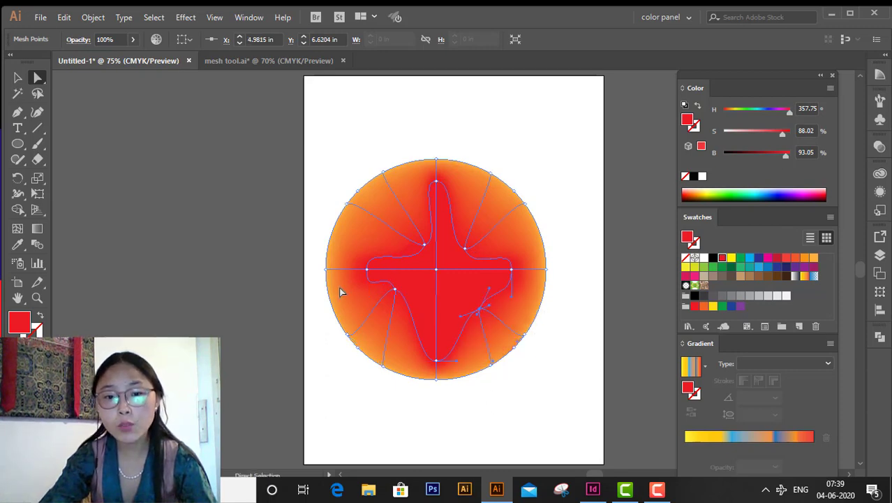
click(32, 78)
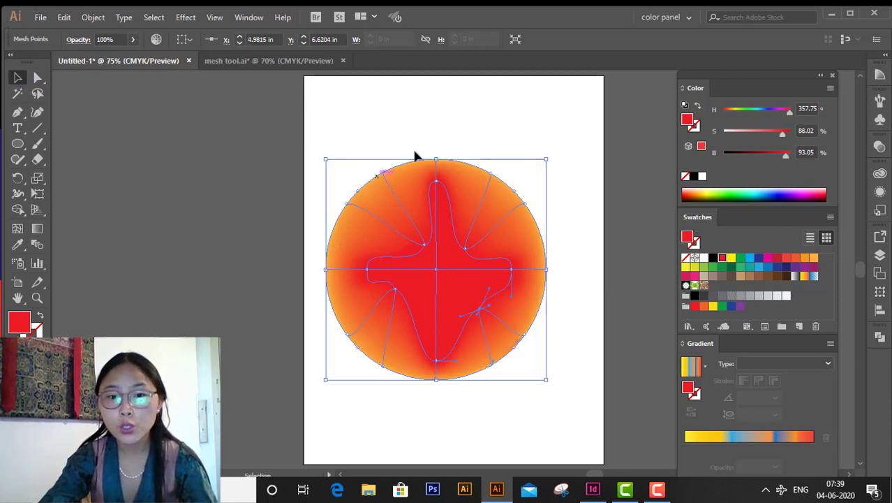
click(444, 134)
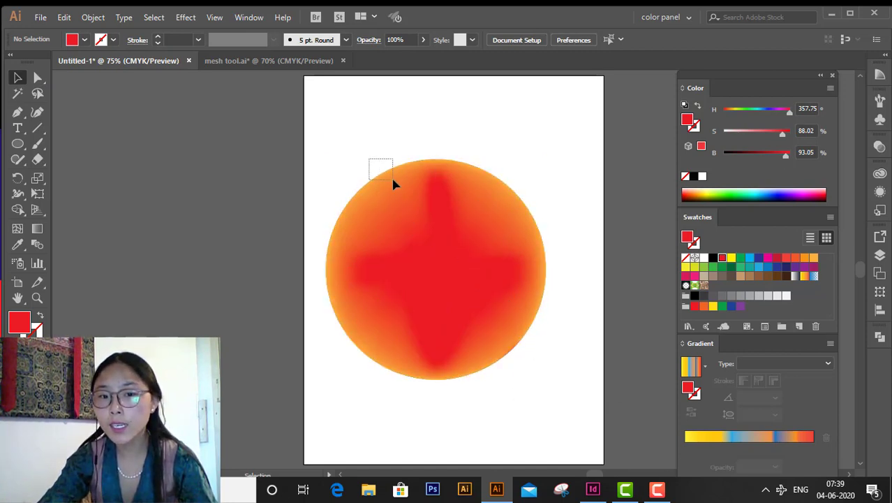
Shift the circle toward the artboard's upper left and pull its two upper edge mesh points up to about Y 1.32 in as ears
drag(393, 183, 375, 183)
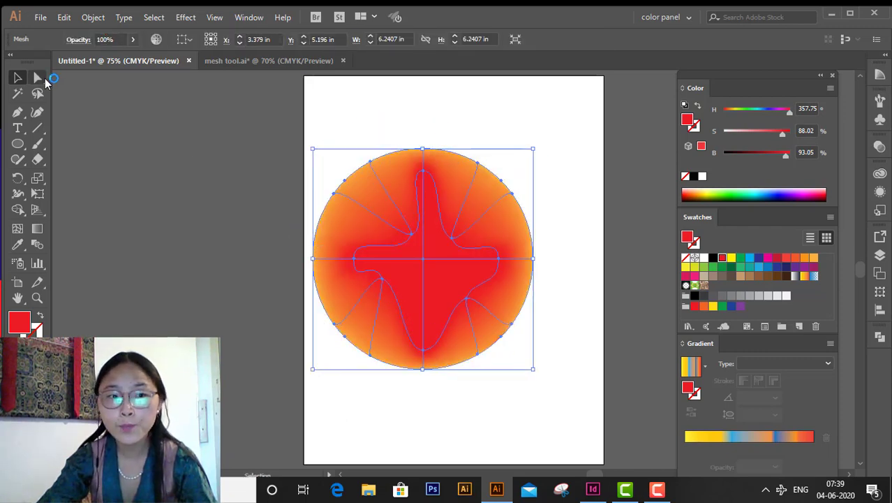
click(38, 77)
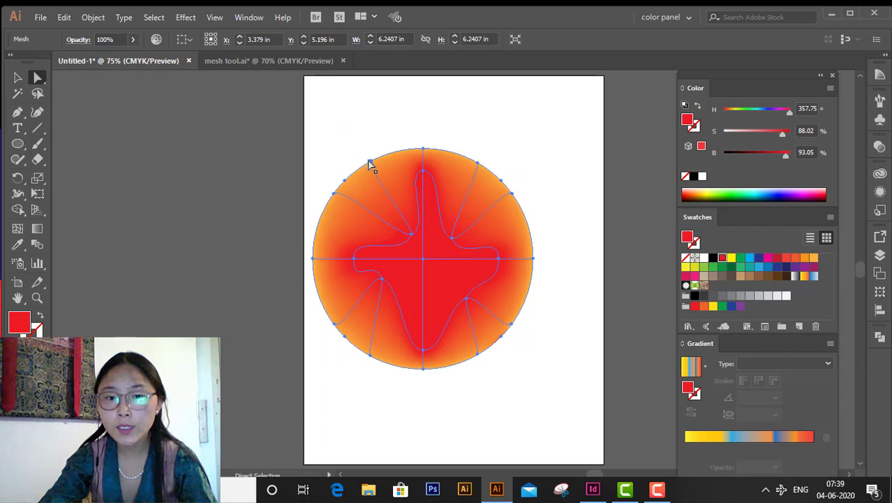
drag(368, 164, 346, 124)
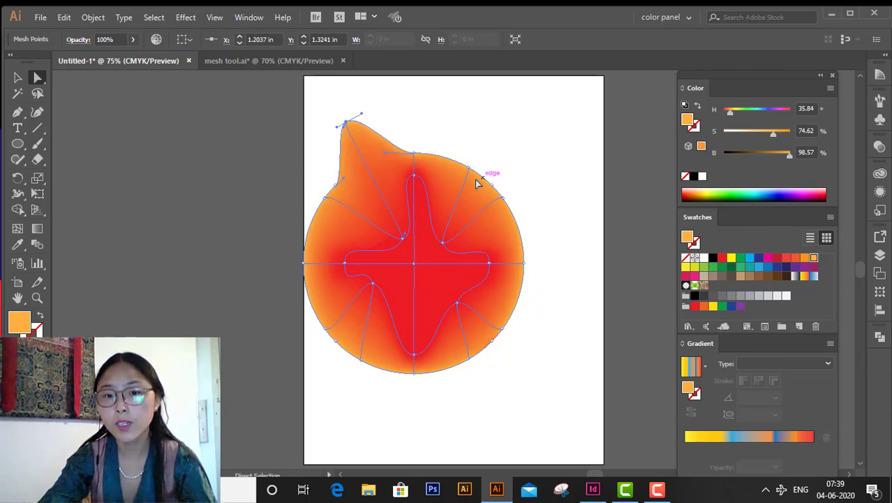
drag(469, 172, 480, 124)
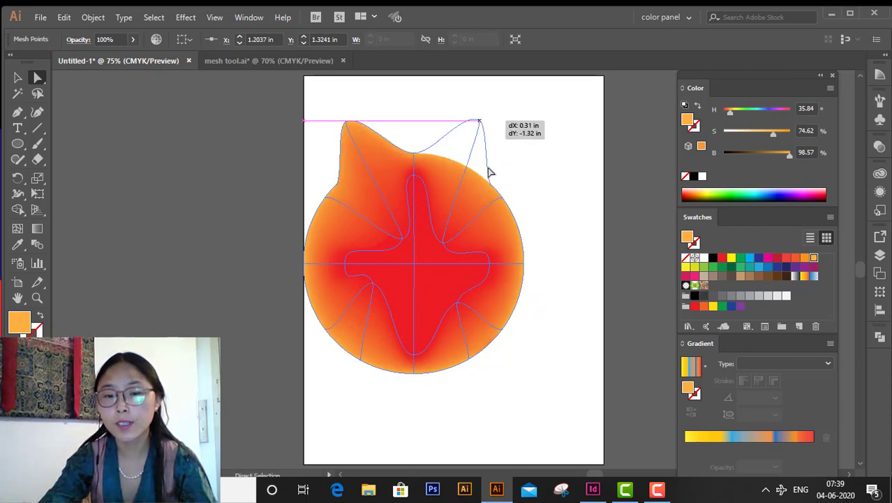
click(546, 332)
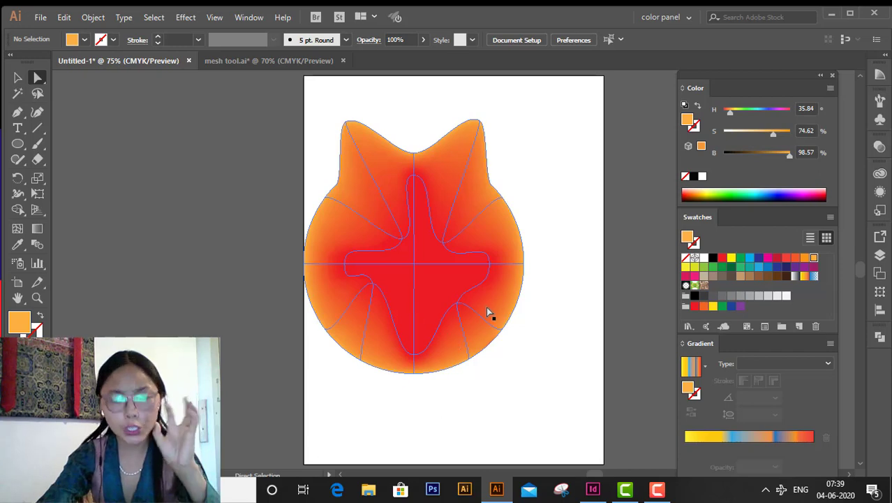
Recolour the mesh point at the centre of the eared shape with the black swatch
click(414, 266)
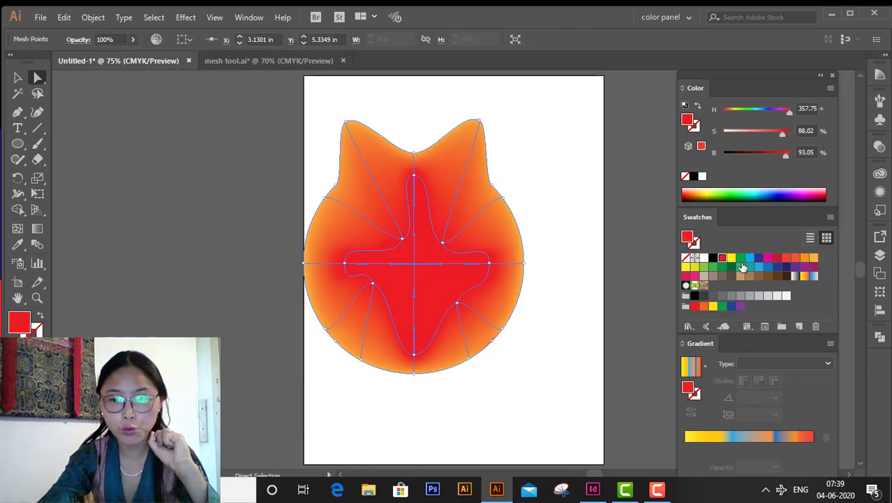
click(713, 258)
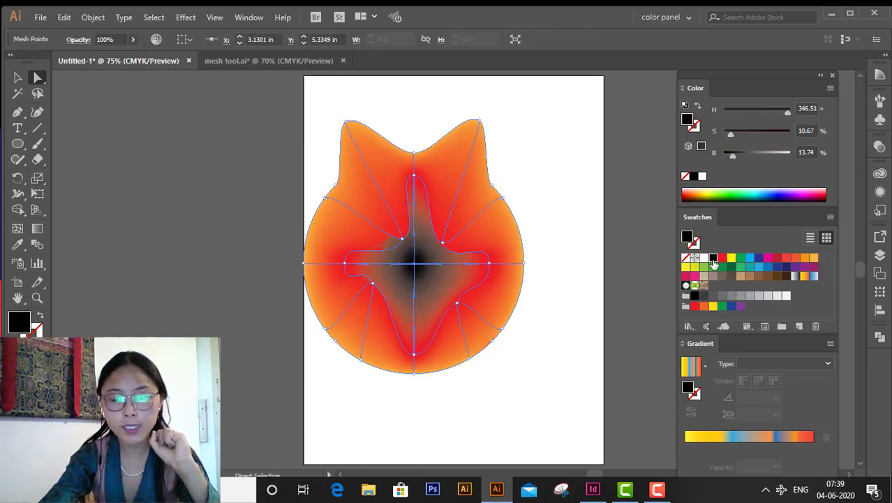
click(580, 345)
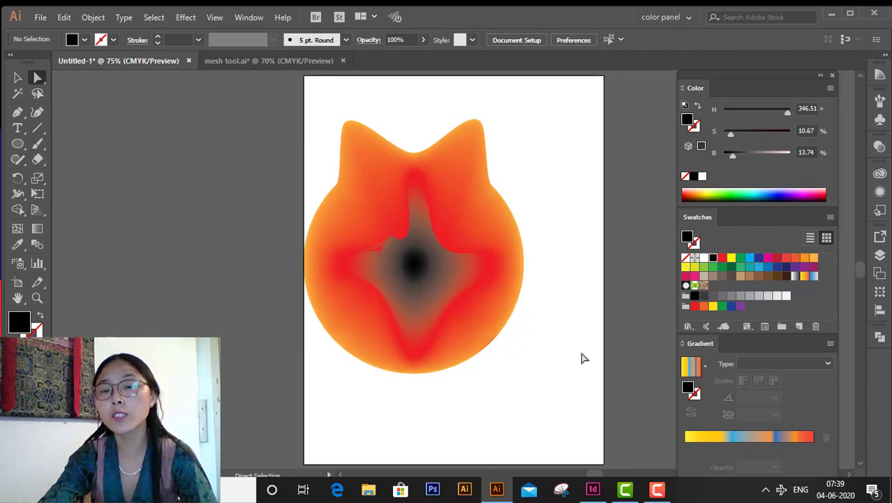
Remove the eared shape's selected mesh points and delete the whole shape from the artboard
click(512, 331)
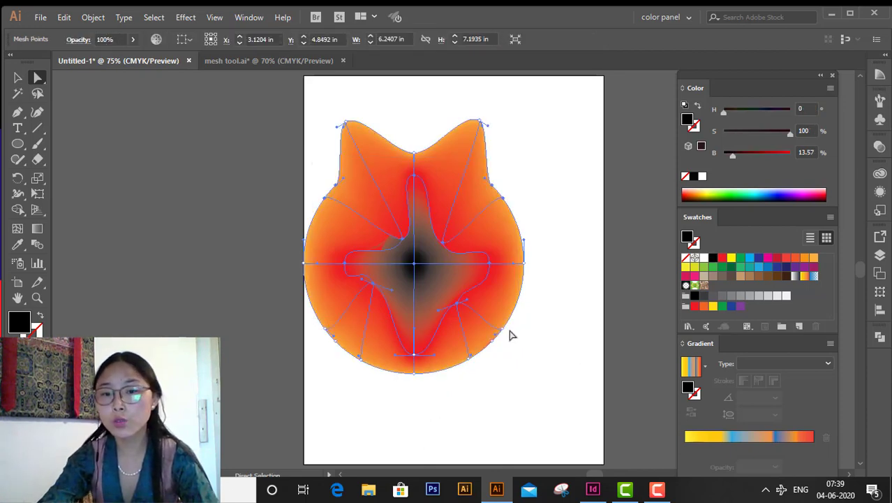
key(ctrl+z)
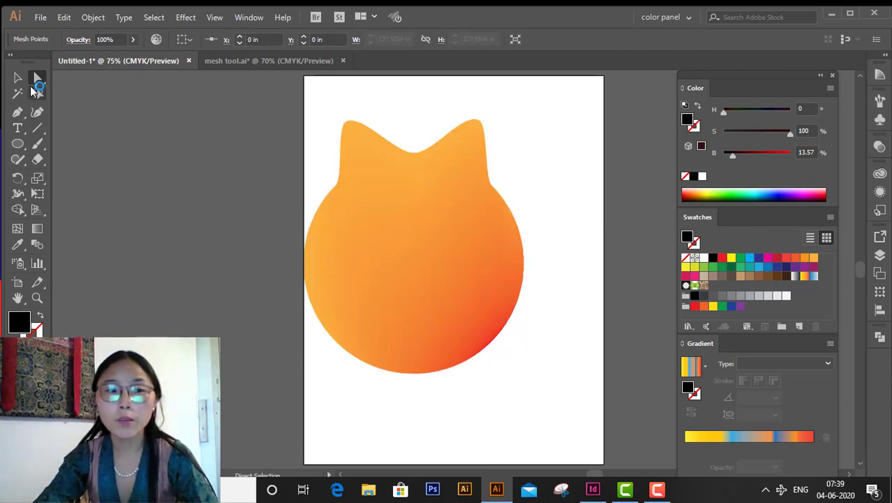
click(382, 343)
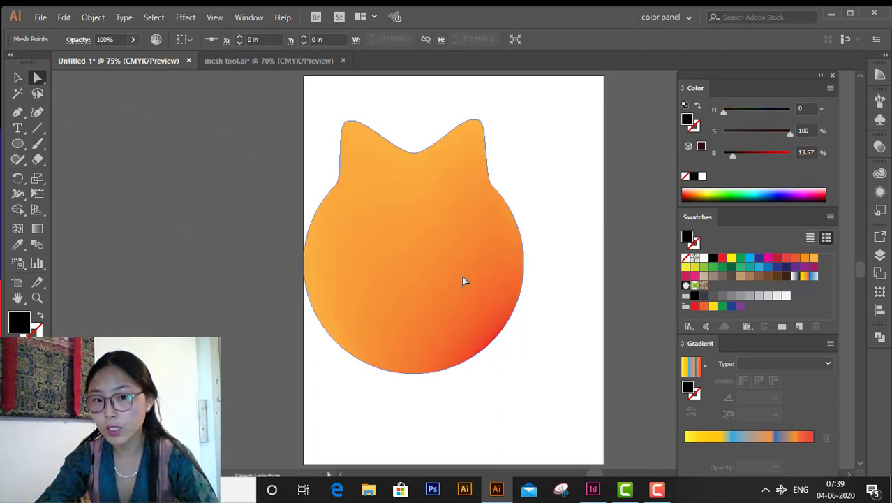
key(ctrl+shift+a)
click(18, 78)
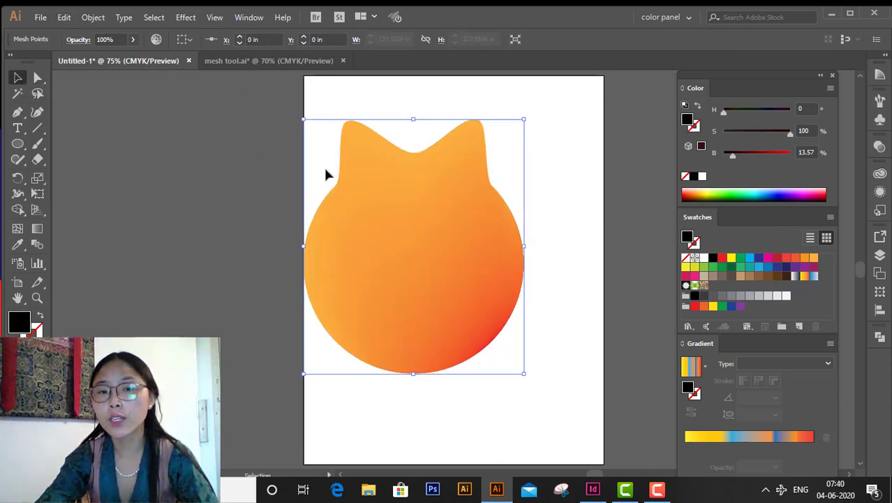
key(Delete)
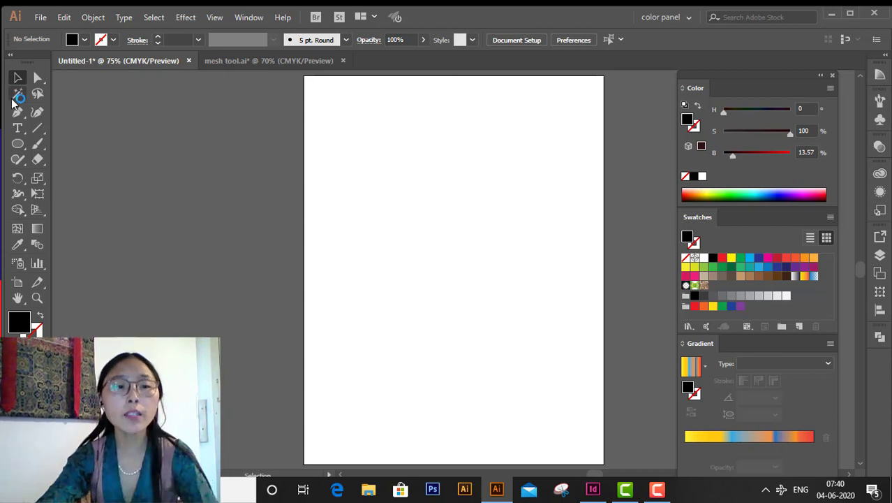
Draw a black rectangle about 7.78 by 3.11 in across the upper middle of the artboard
drag(17, 145, 80, 145)
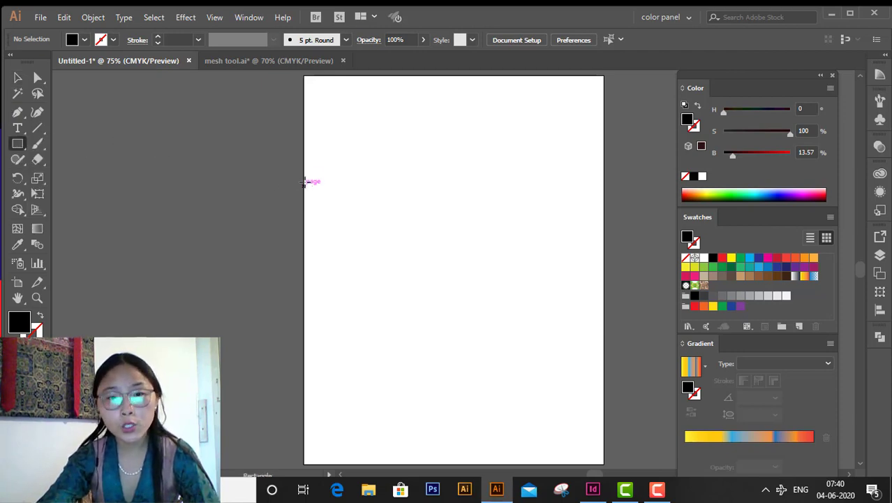
mouse_move(319, 170)
mouse_down()
mouse_move(344, 223)
mouse_move(499, 278)
mouse_move(594, 278)
mouse_up()
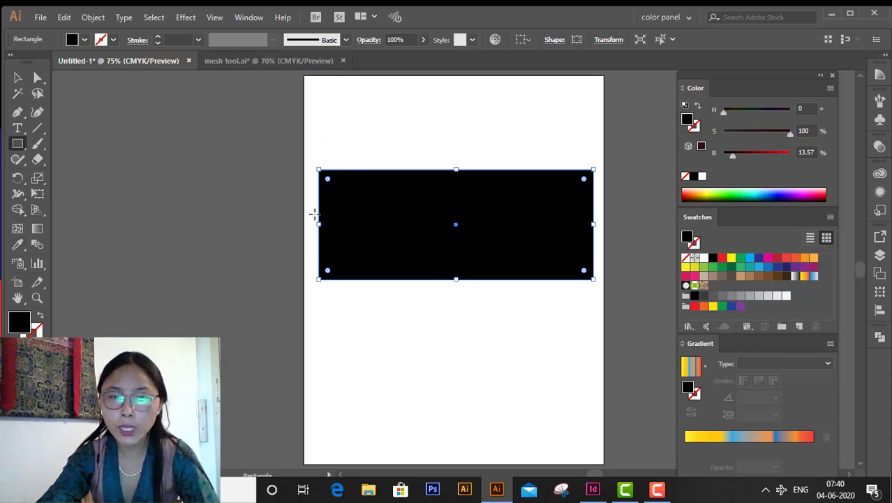
click(17, 228)
click(400, 224)
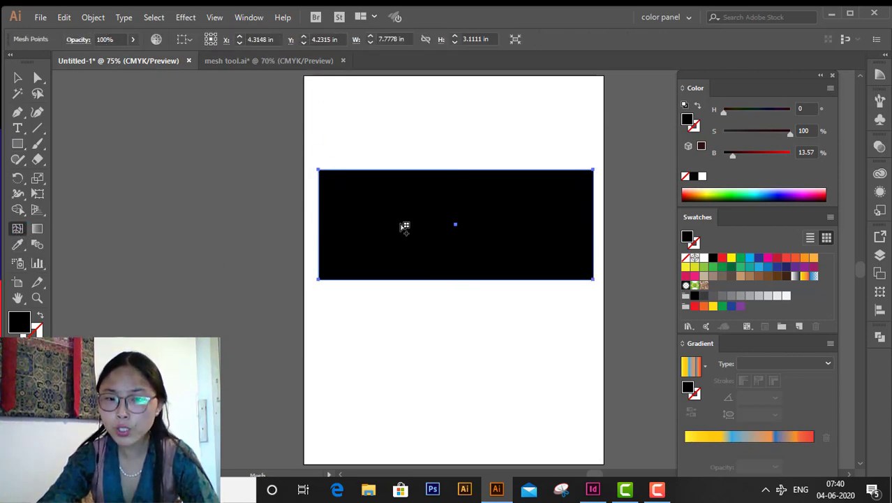
key(ctrl+z)
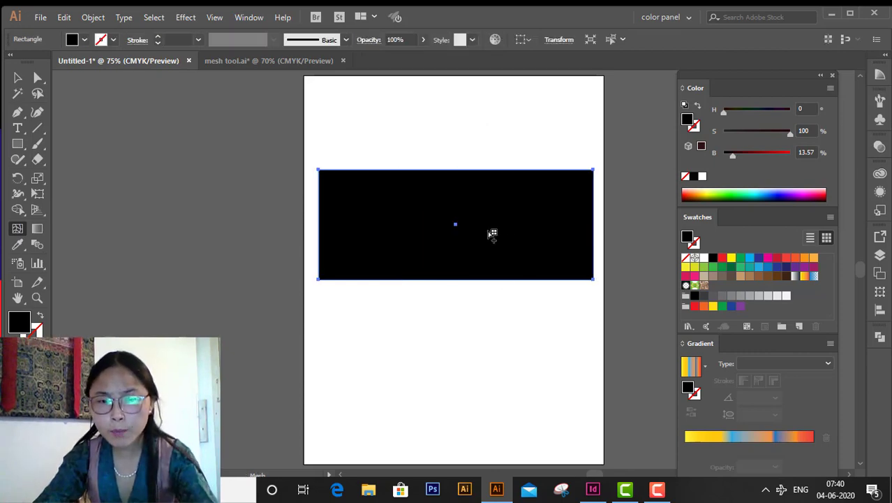
Start a gradient mesh on the black rectangle and try 5 and 52 rows with the preview in view
click(93, 18)
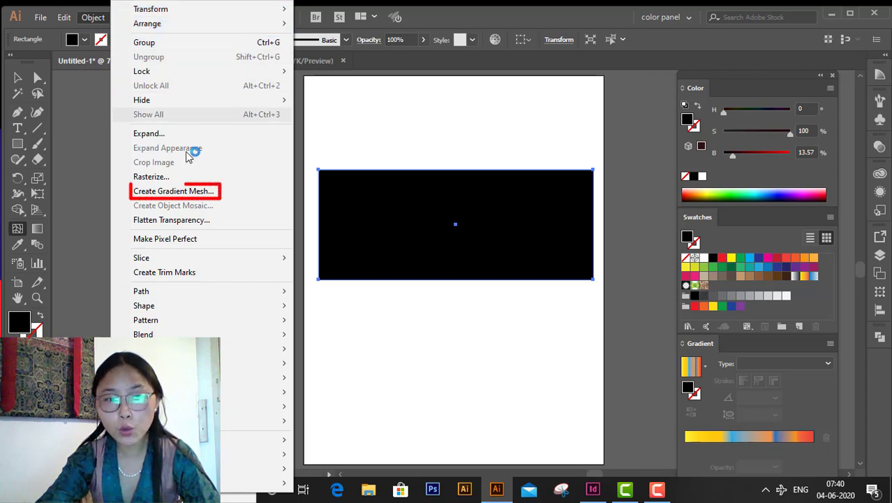
click(186, 191)
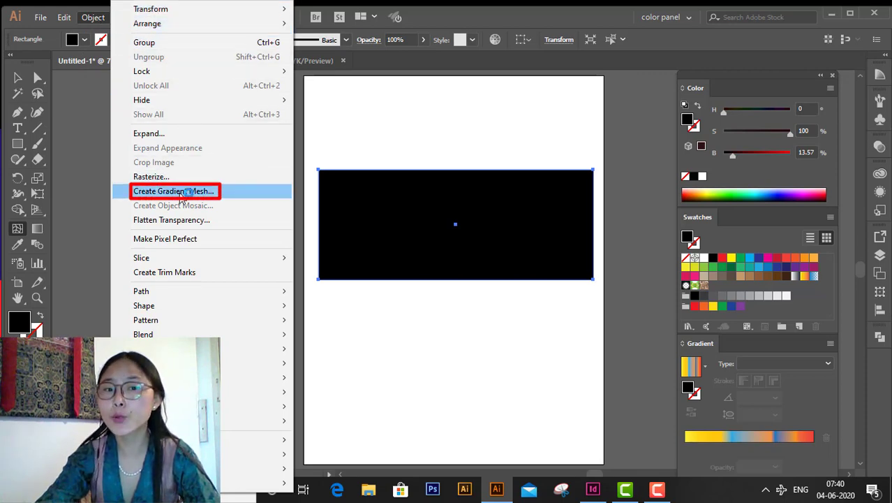
click(182, 192)
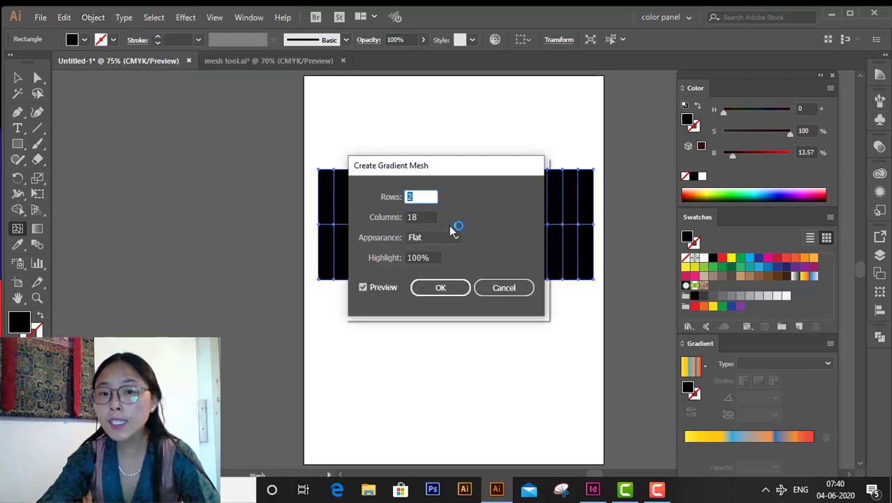
drag(498, 171, 269, 142)
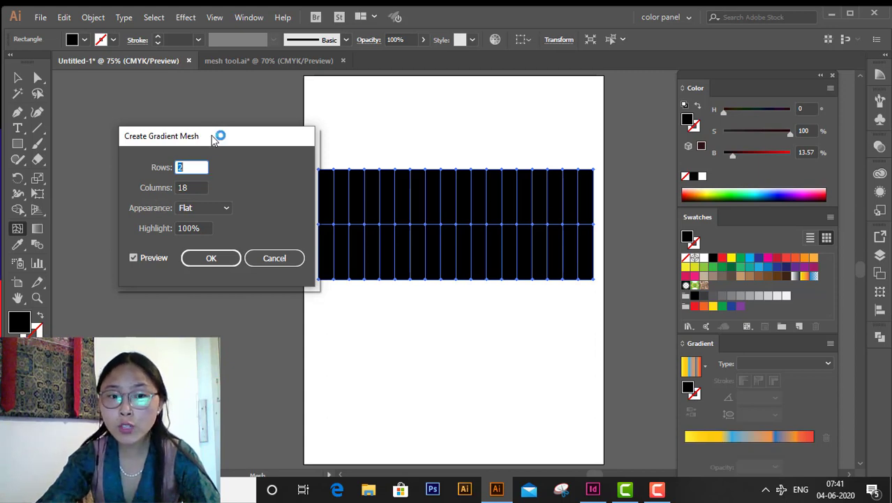
drag(215, 138, 158, 126)
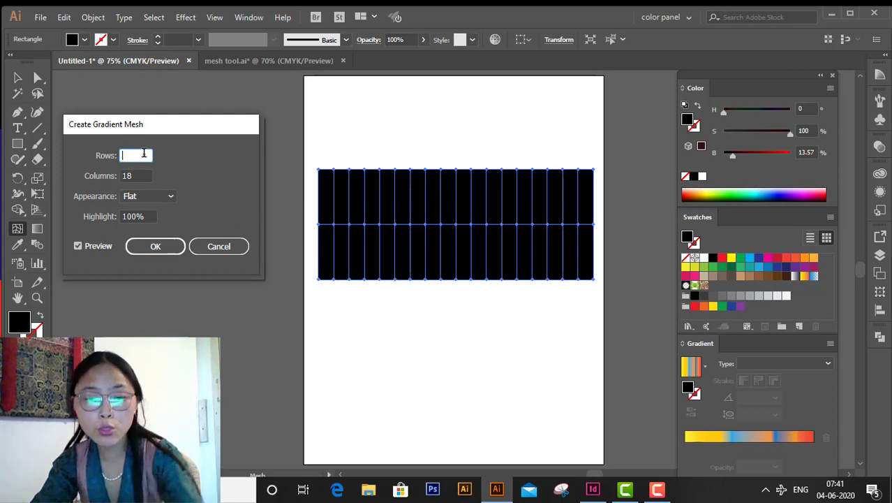
text(5)
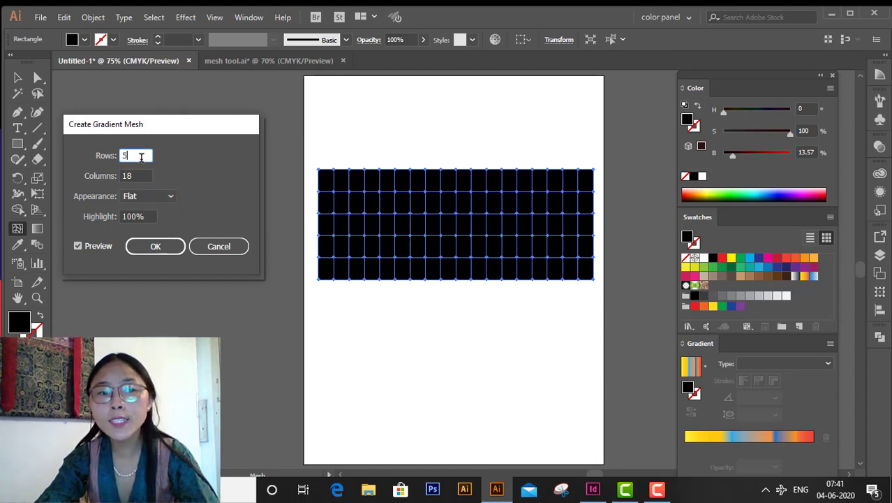
text(2)
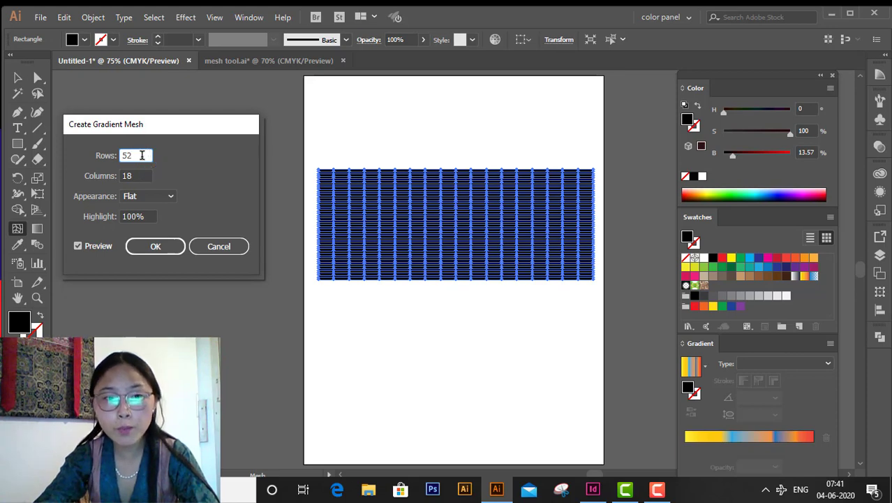
Set the mesh to 2 rows and create it on the rectangle with 18 columns and Flat appearance
drag(142, 155, 103, 156)
key(BackSpace)
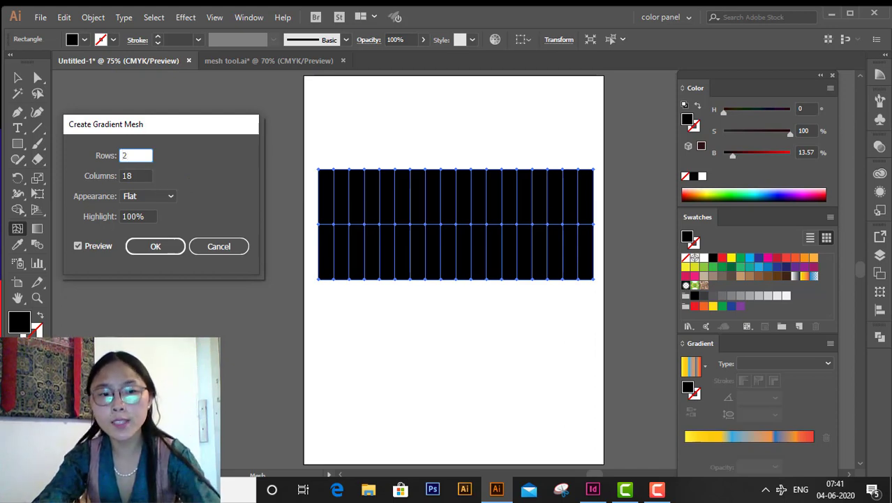
key(BackSpace)
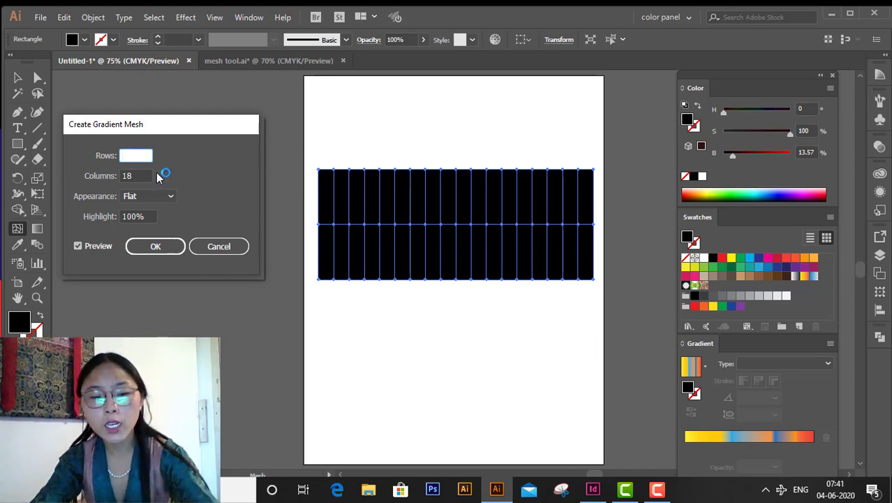
text(2)
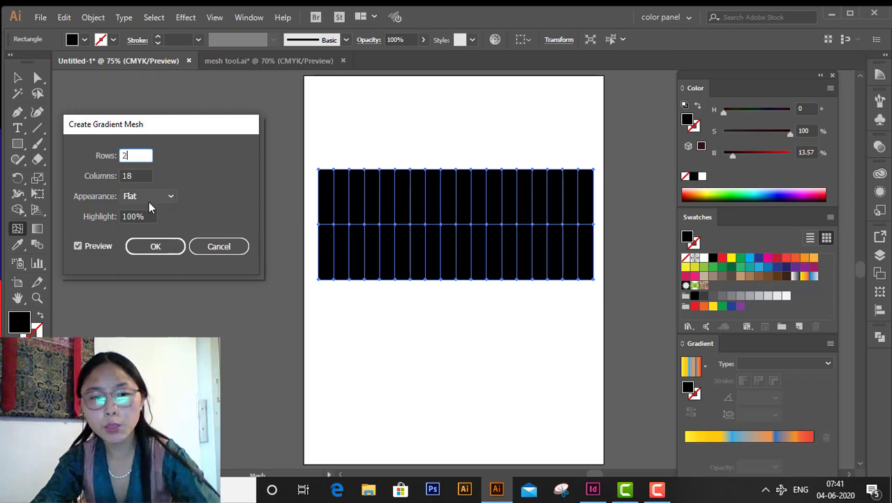
click(151, 249)
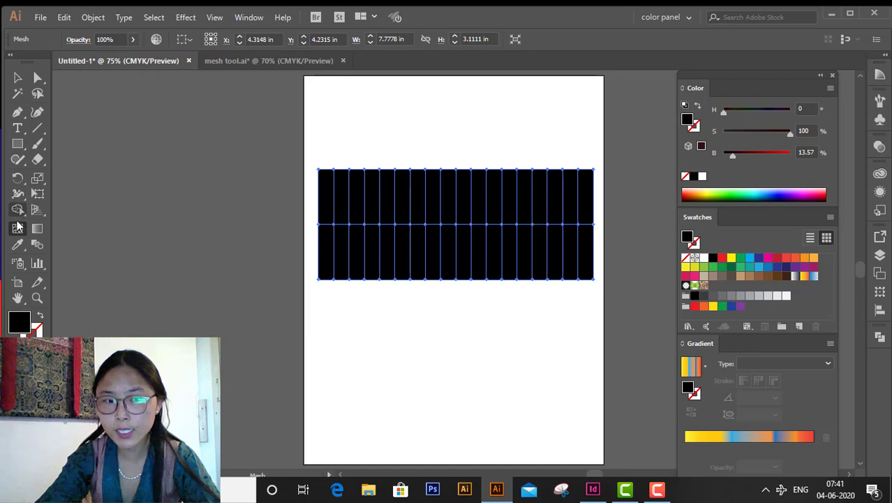
Select mesh points in seven spaced columns along the rectangle's middle and lower edge and recolour them white
click(37, 78)
drag(340, 303, 328, 225)
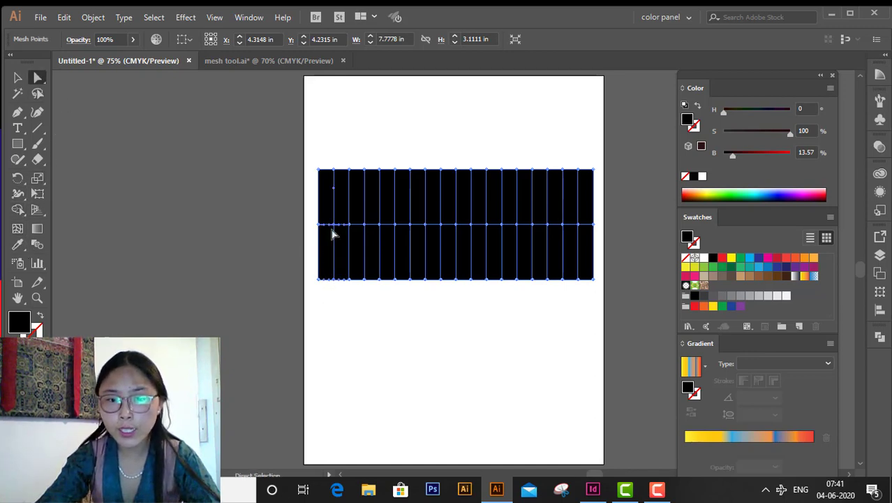
drag(375, 292, 357, 215)
drag(419, 293, 399, 212)
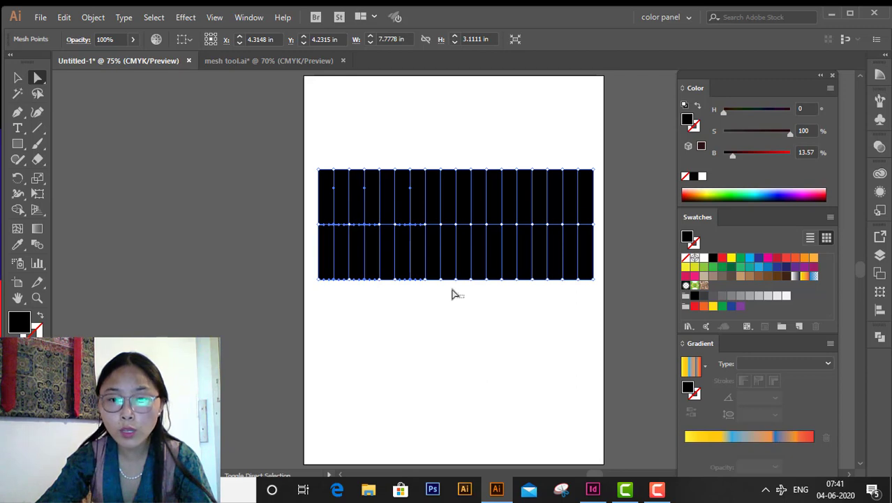
drag(464, 297, 451, 212)
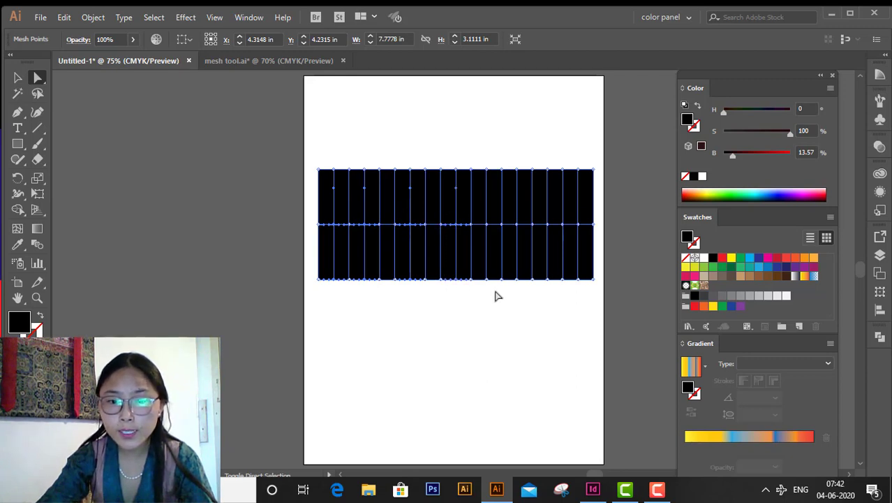
drag(511, 292, 491, 211)
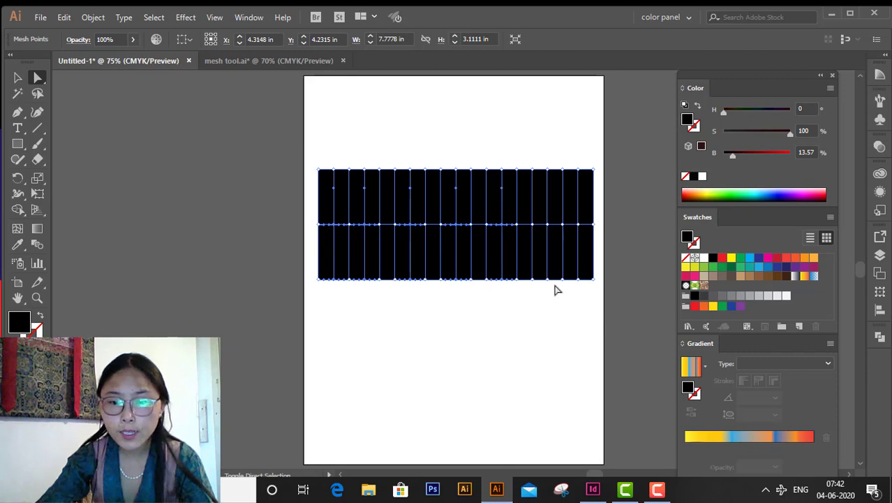
drag(555, 285, 541, 208)
drag(598, 303, 564, 295)
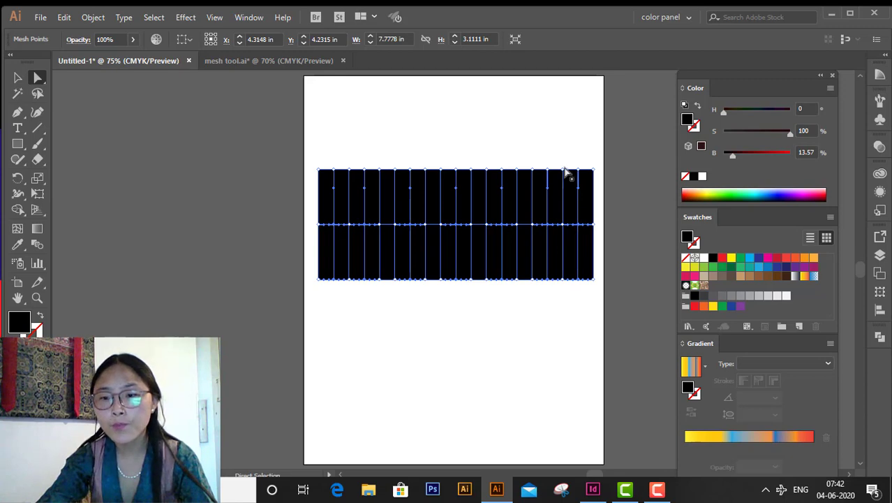
click(703, 258)
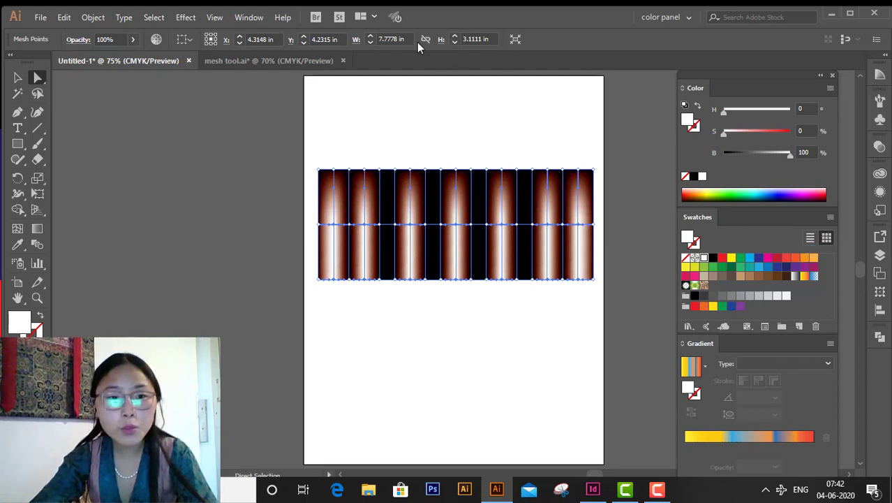
Reduce the opacity of the selected white mesh points to 24% and deselect the mesh
click(133, 43)
drag(132, 59, 97, 61)
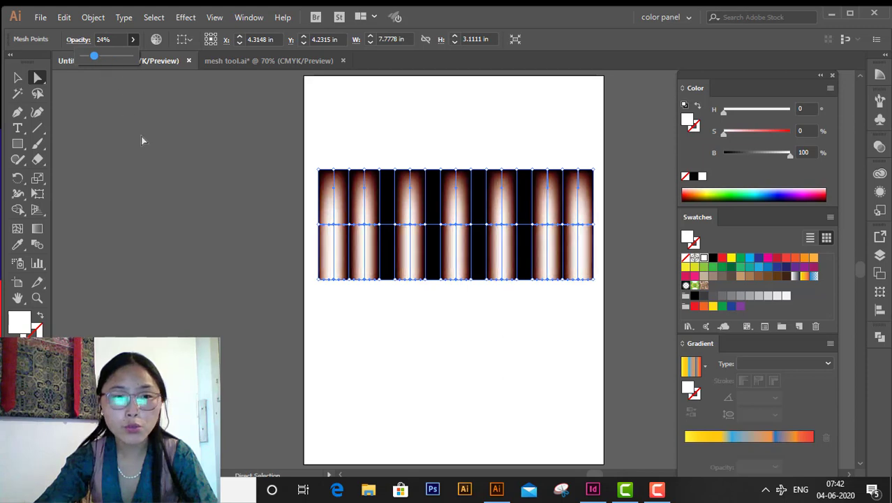
click(503, 347)
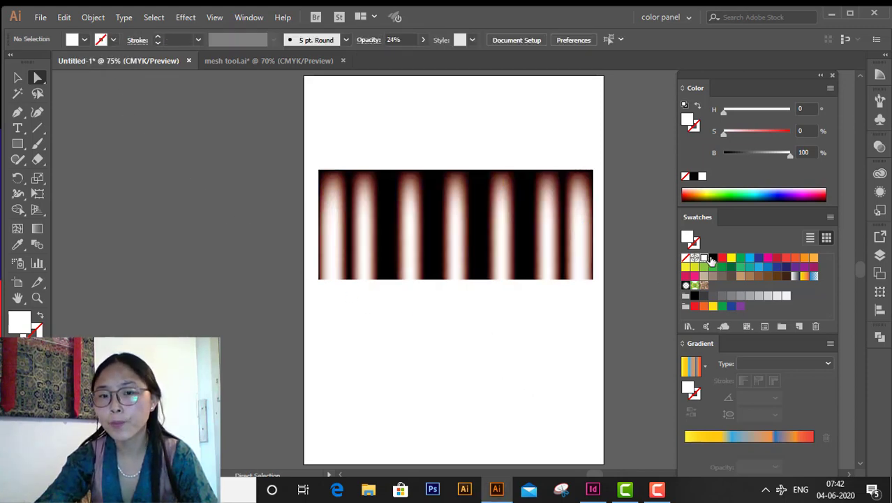
Set the whole striped mesh's colour brightness to 34% and try the white swatch on it
drag(787, 156, 746, 155)
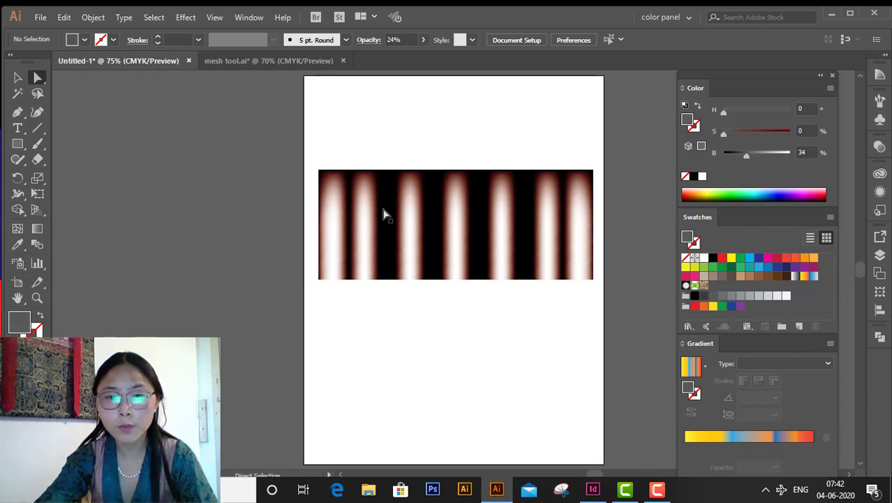
click(18, 78)
click(408, 260)
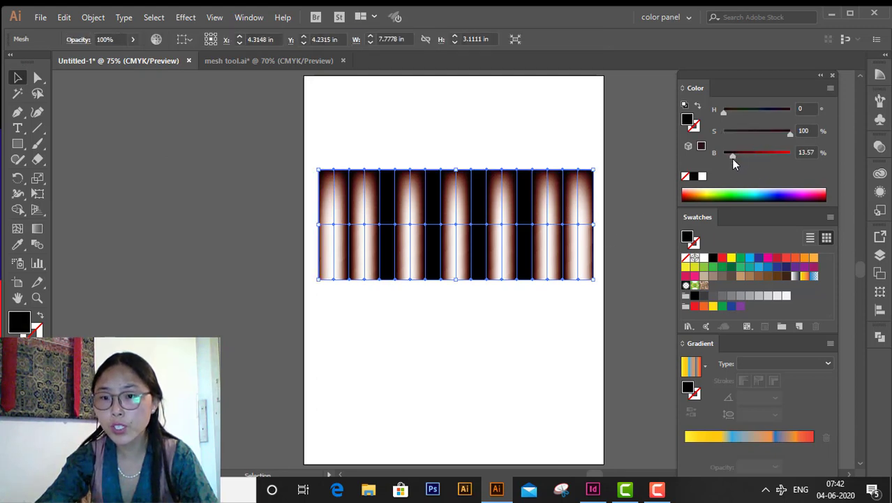
drag(732, 159, 747, 159)
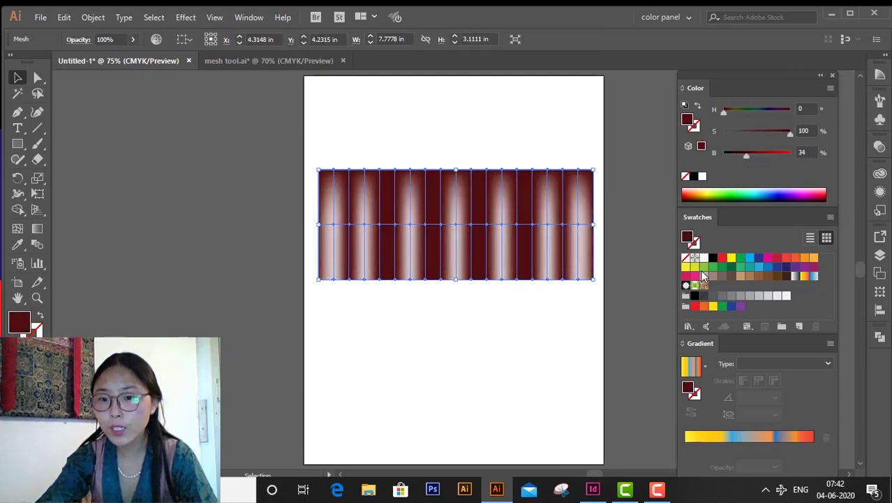
click(704, 258)
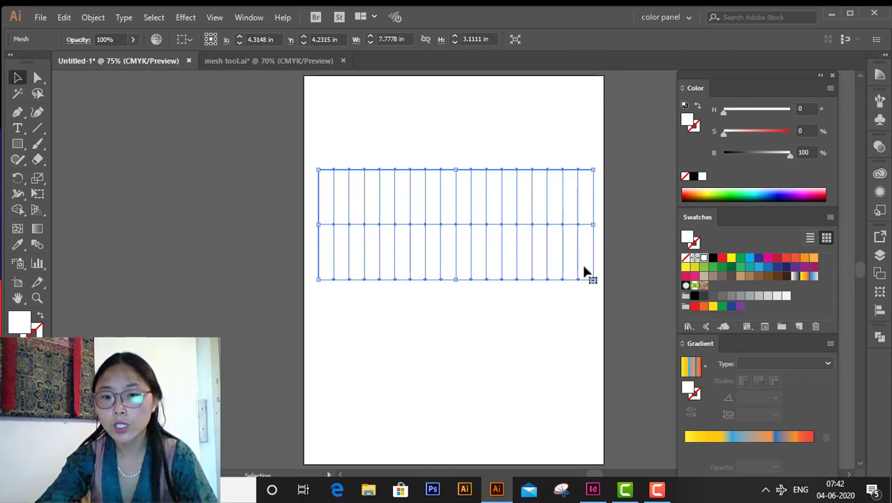
click(704, 286)
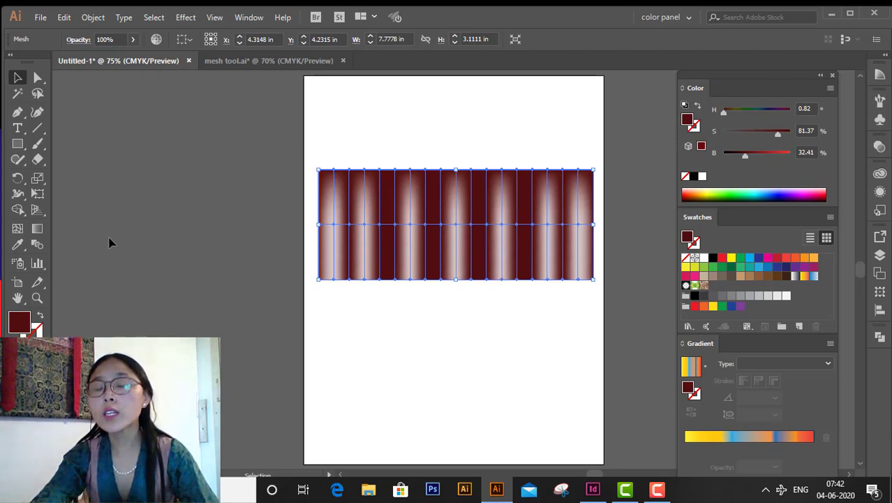
Delete the striped mesh and draw an ellipse about 5.19 by 2.83 in across the middle of the artboard
key(Delete)
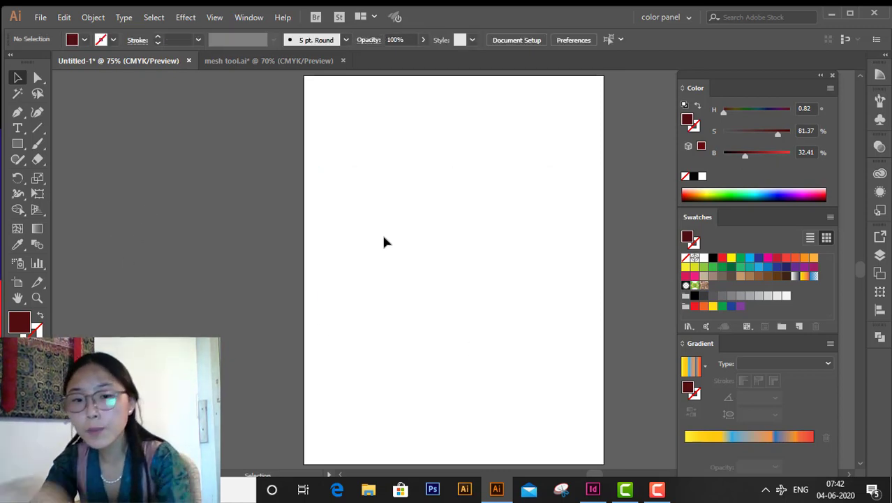
click(23, 147)
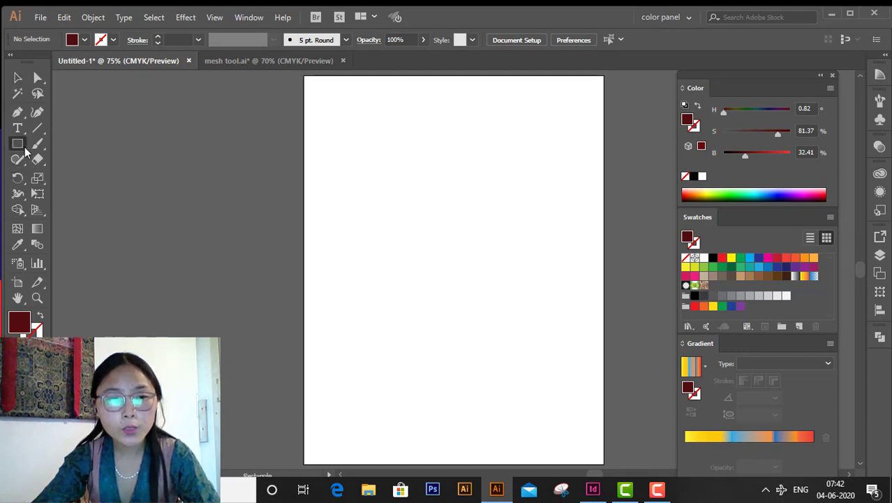
drag(25, 149, 93, 176)
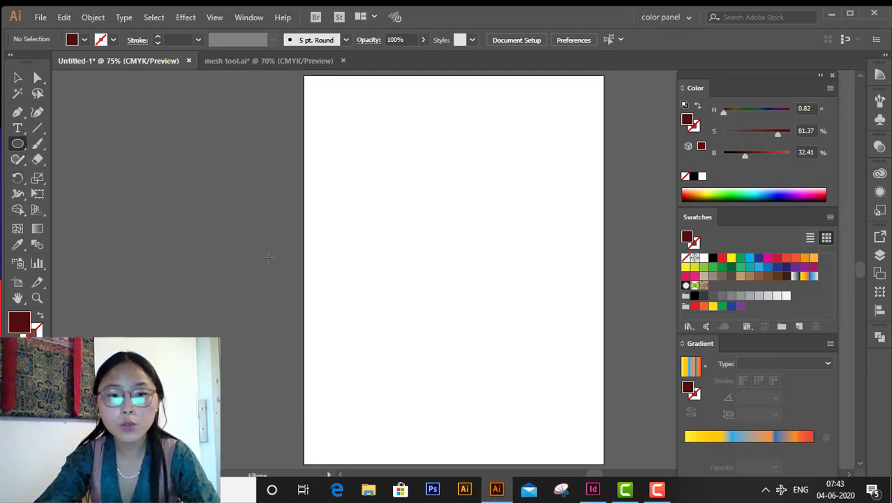
drag(341, 225, 520, 322)
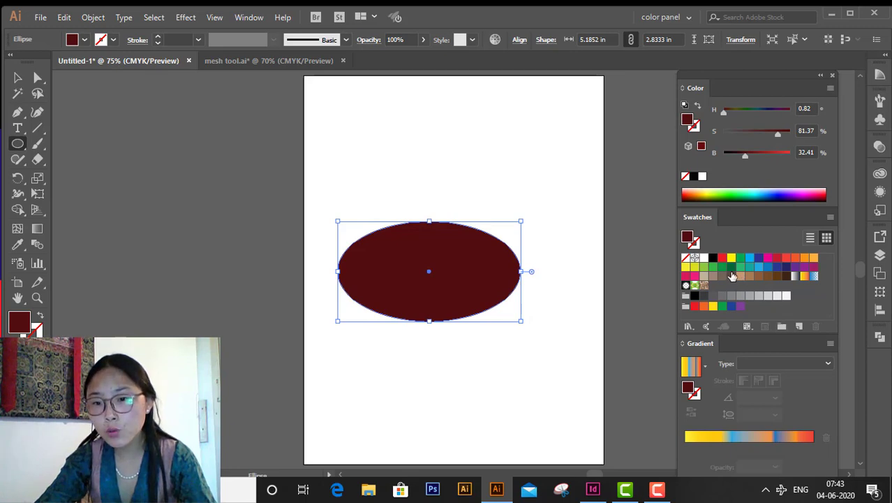
Fill the ellipse with the dark green swatch and set its brightness to 35%
click(731, 268)
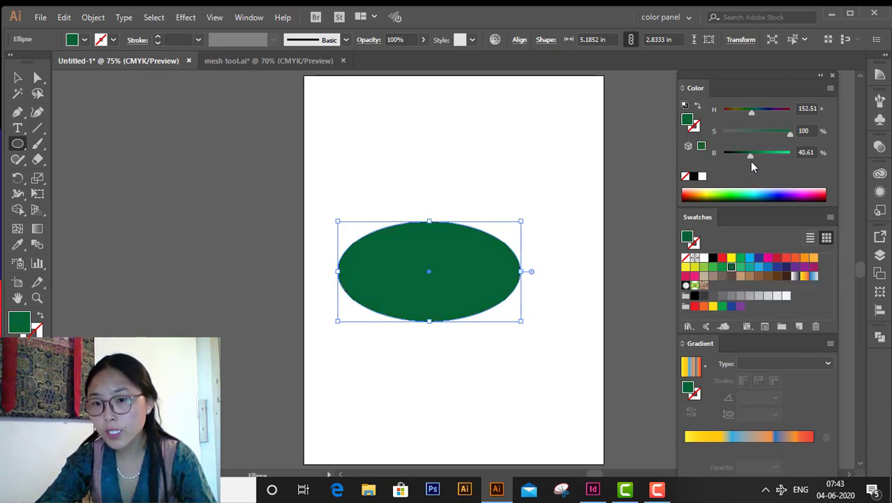
drag(750, 155, 745, 155)
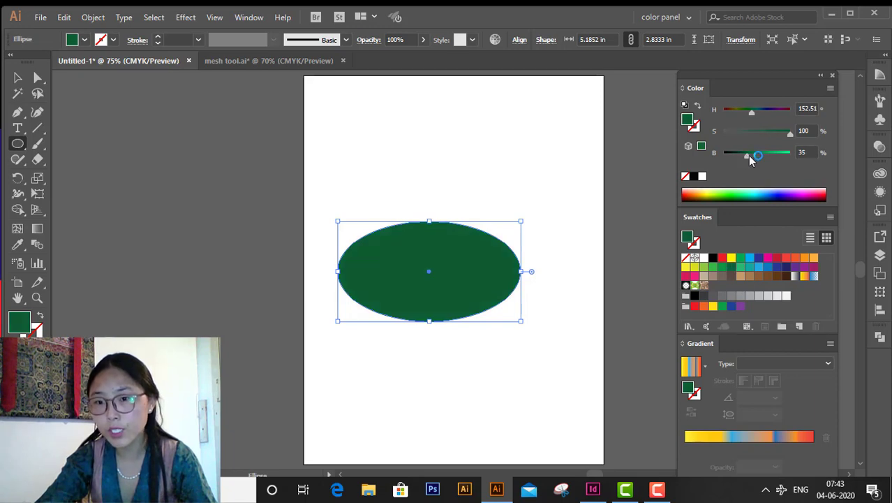
click(790, 137)
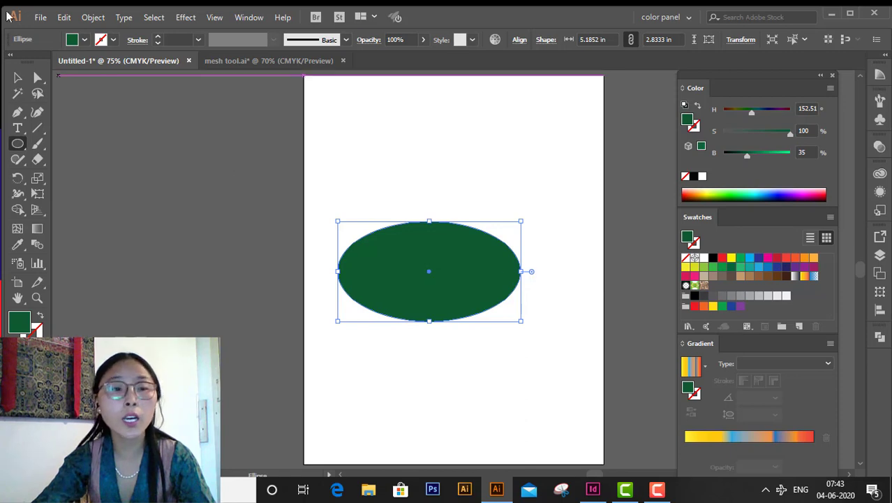
Create a gradient mesh on the ellipse with 17 rows and 2 columns, keeping the flat appearance and 100% highlight
click(93, 17)
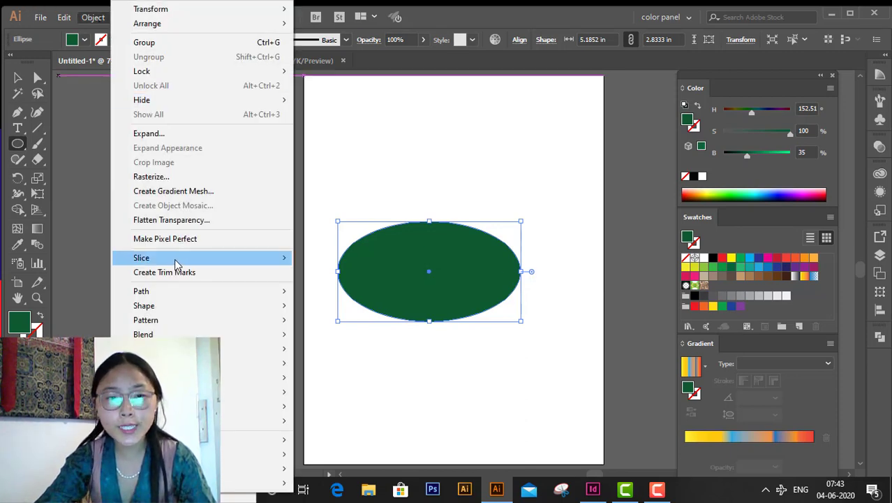
click(202, 190)
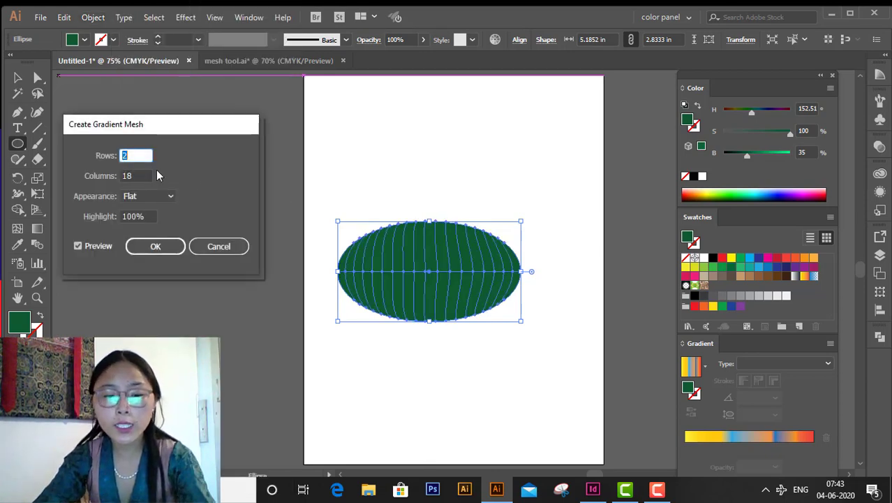
text(17)
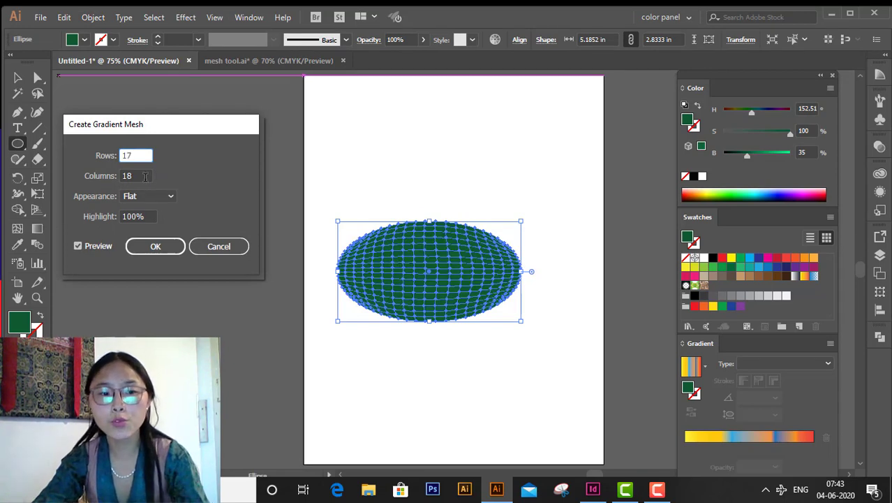
key(Tab)
text(2)
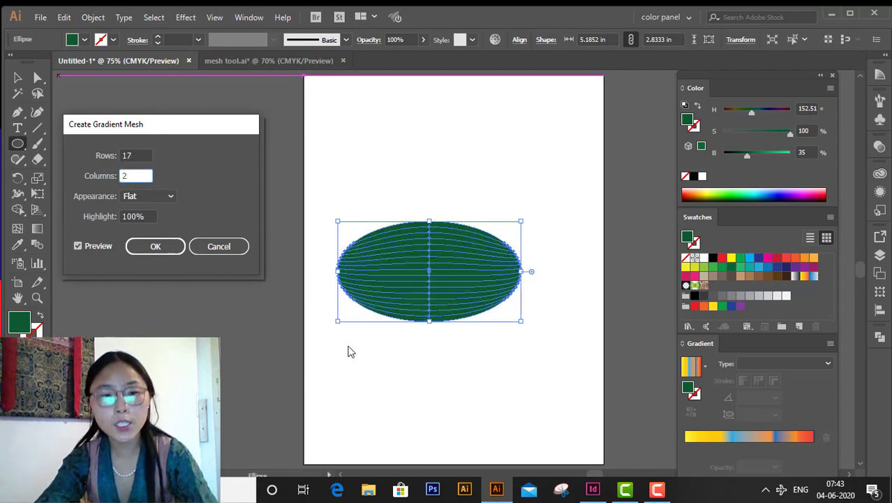
click(172, 247)
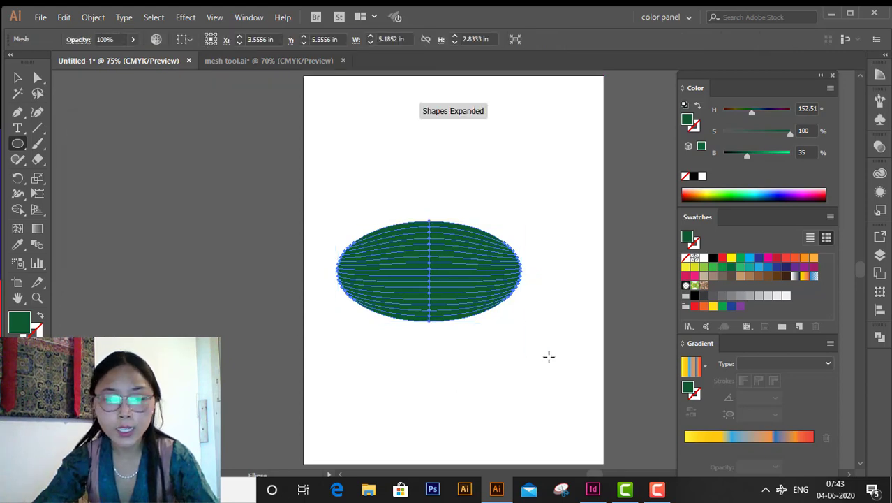
Select every other mesh point along the ellipse's vertical centre line, starting near its lower edge and working upward
key(ctrl+equal)
key(ctrl+equal)
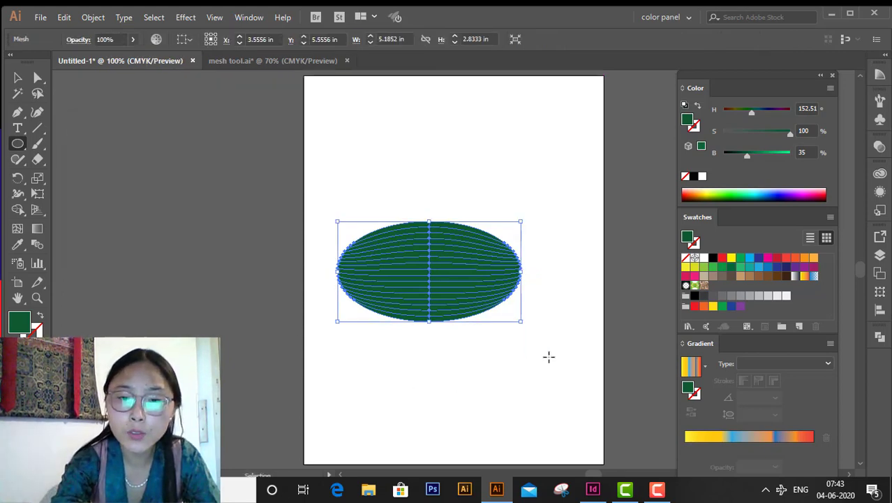
key(ctrl+equal)
key(ctrl+equal)
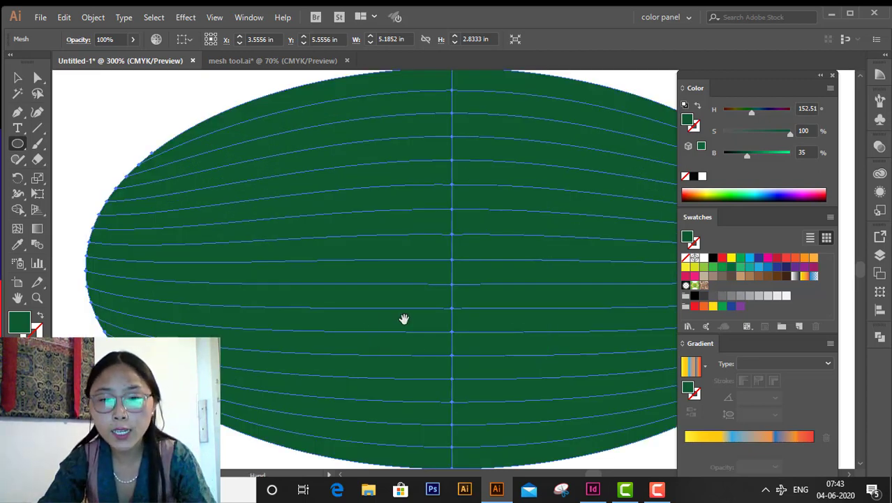
drag(404, 319, 375, 317)
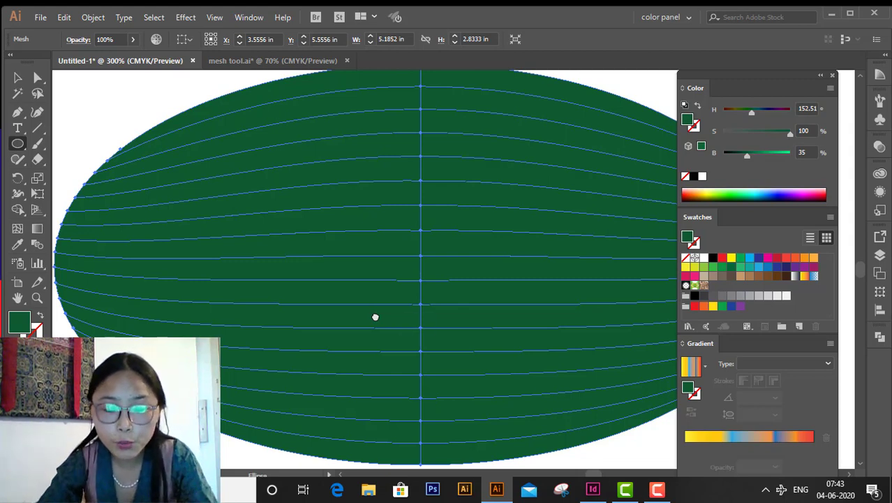
key(ctrl+minus)
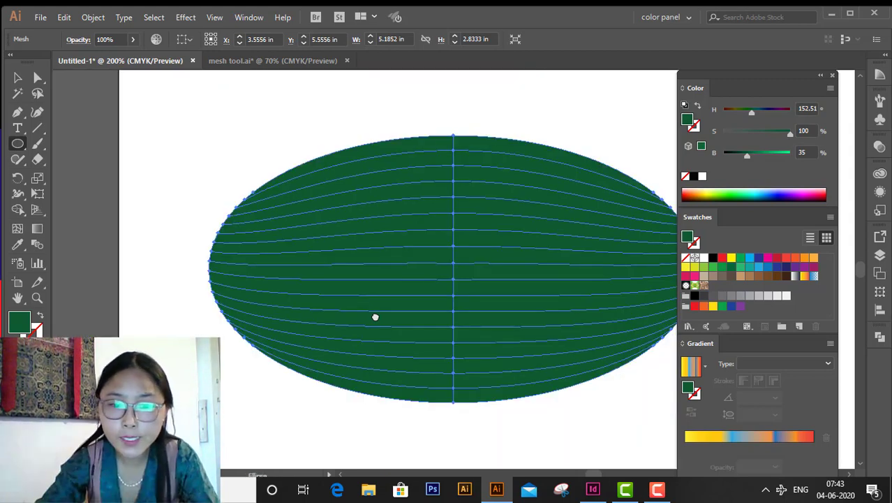
click(38, 78)
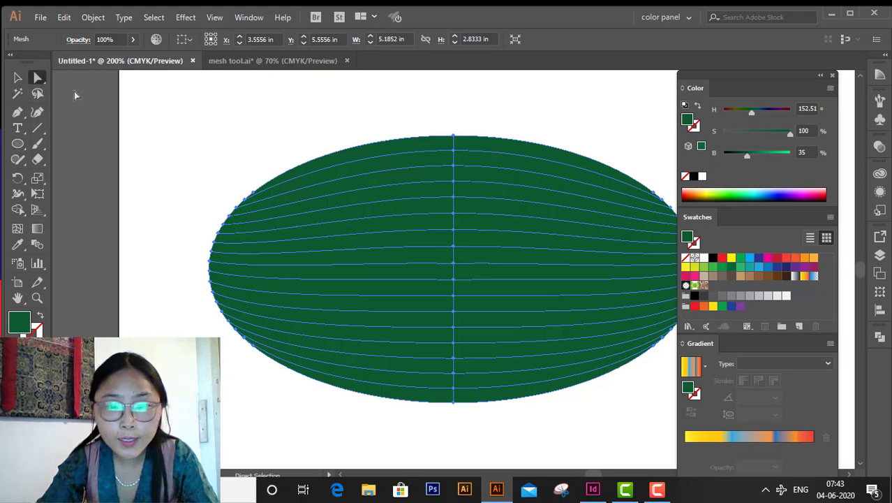
click(454, 393)
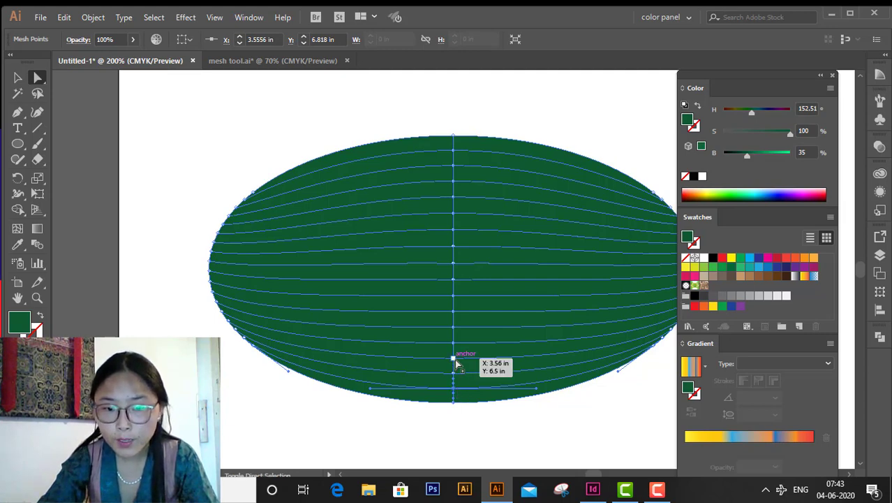
click(455, 360)
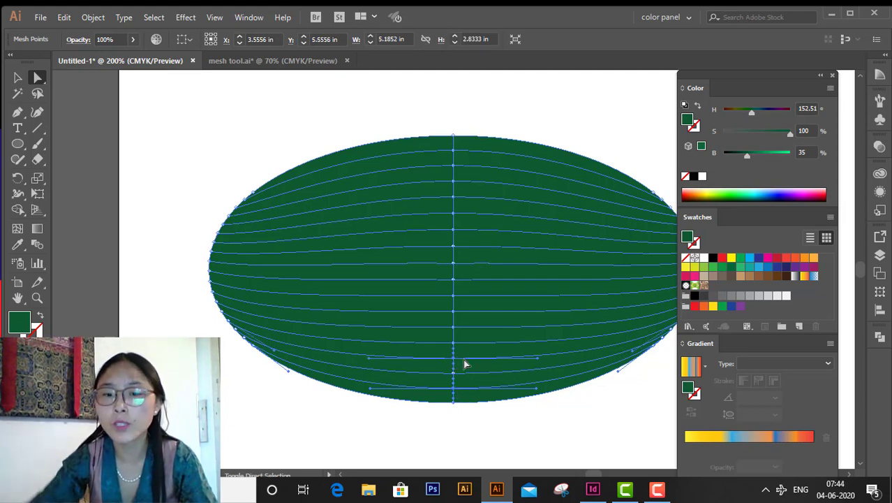
click(452, 326)
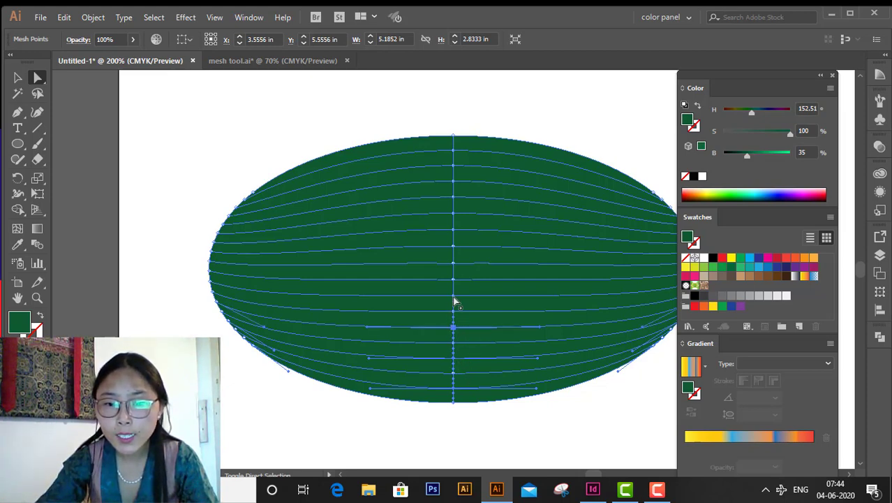
Select every second mesh point along the ellipse's centre line and colour them yellow-green with saturation 68 and brightness 71
click(453, 297)
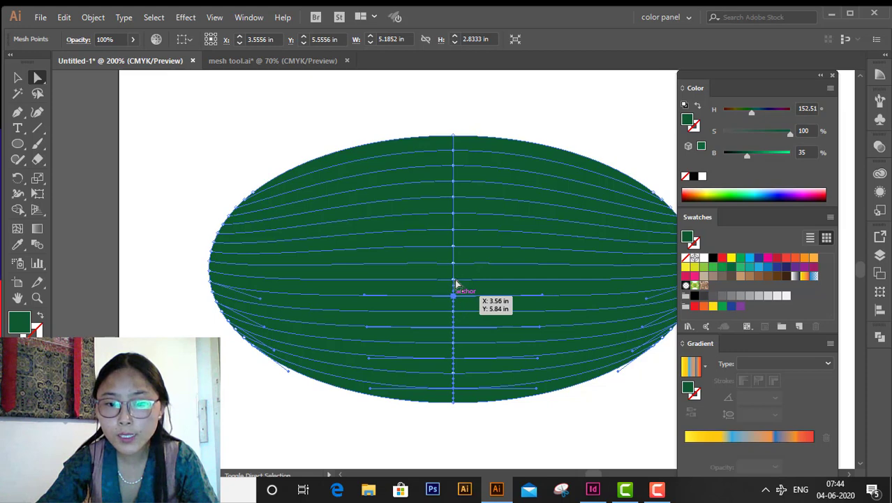
click(453, 265)
click(453, 230)
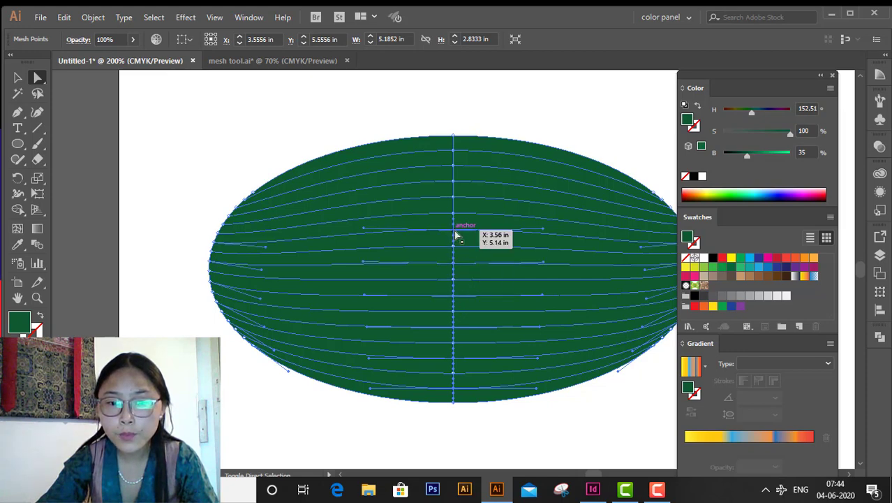
click(453, 197)
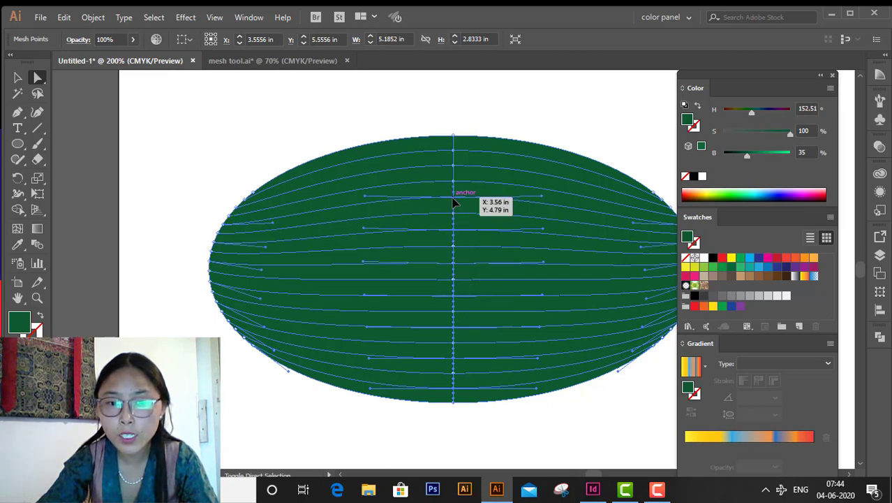
click(453, 166)
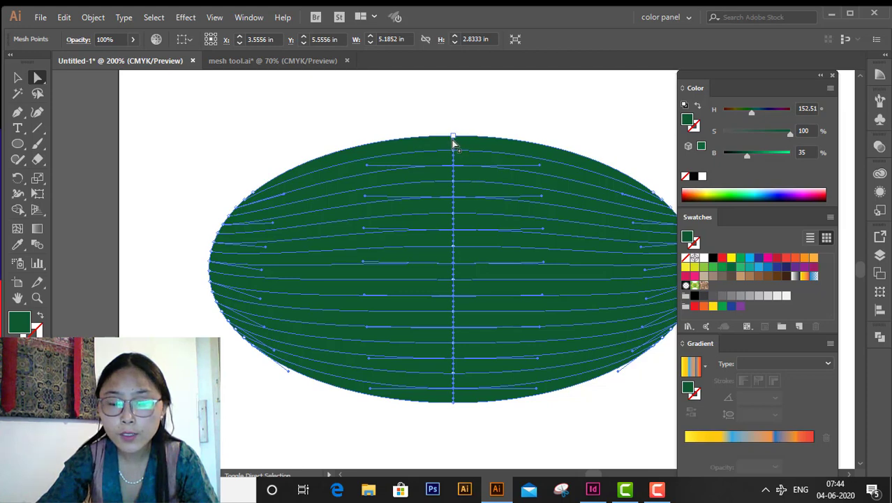
click(453, 138)
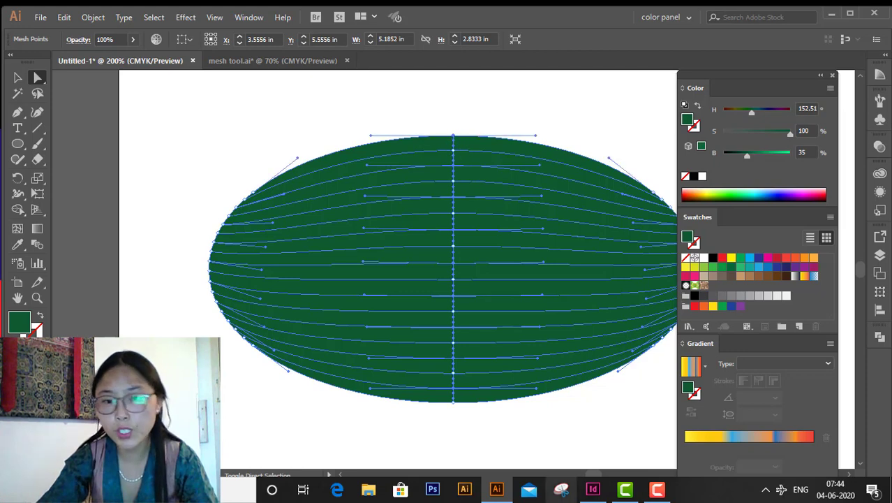
click(695, 266)
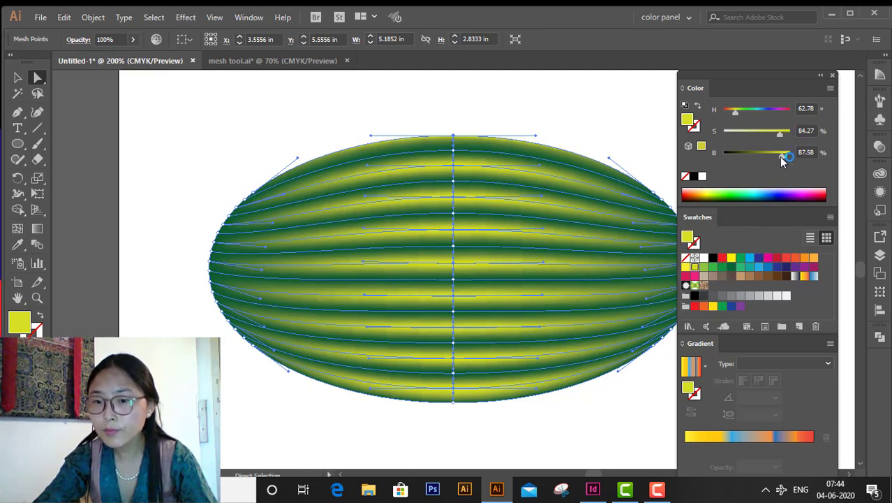
drag(784, 160, 772, 161)
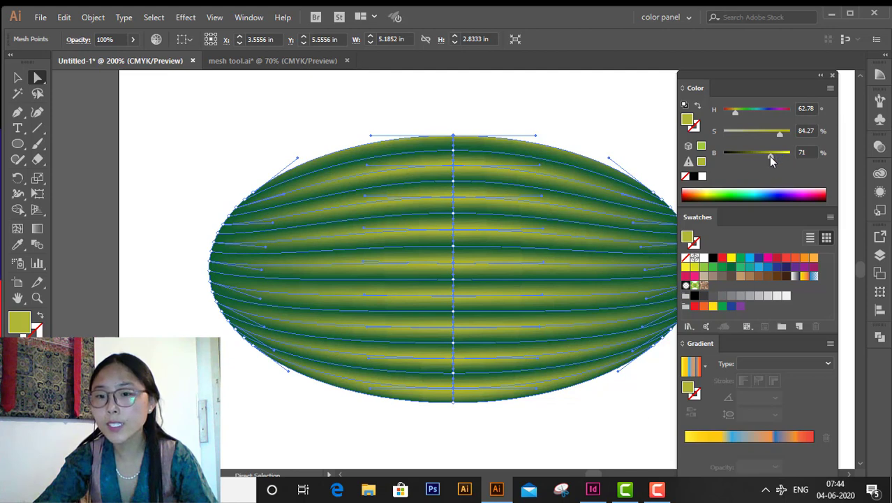
drag(780, 137, 770, 140)
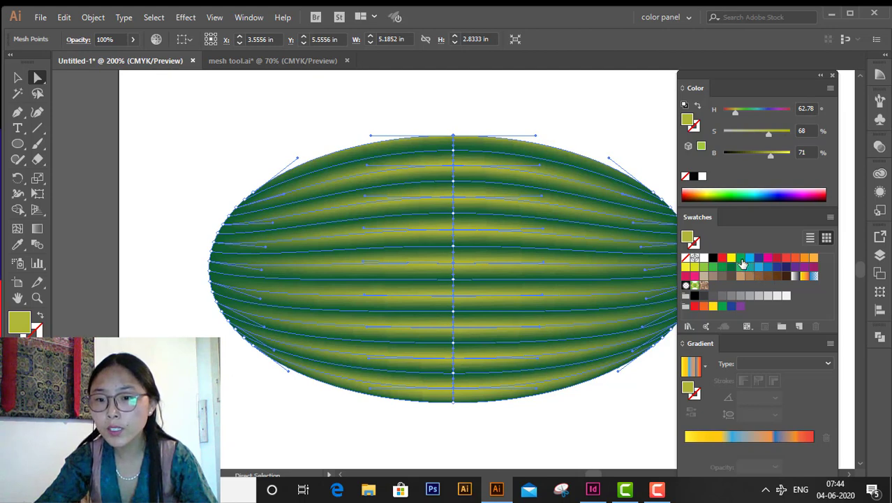
Recolour the selected mesh points with the green swatch at brightness 73 and deselect the mesh
click(742, 258)
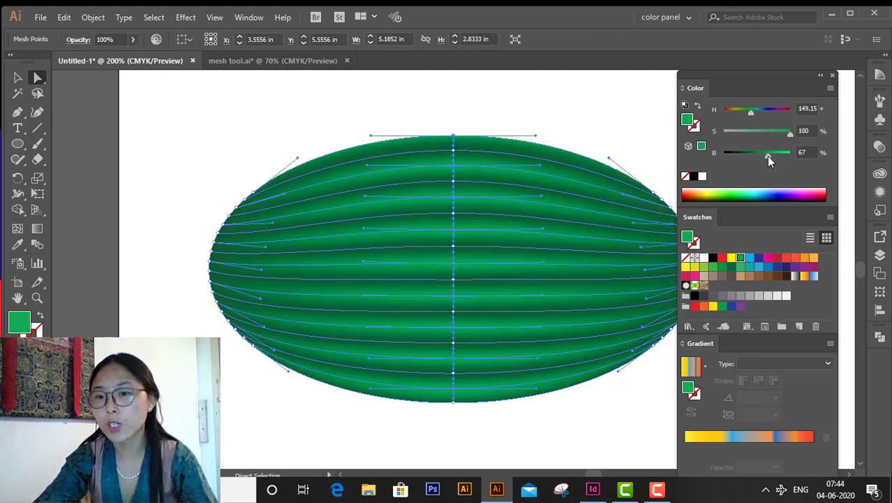
drag(767, 156, 772, 156)
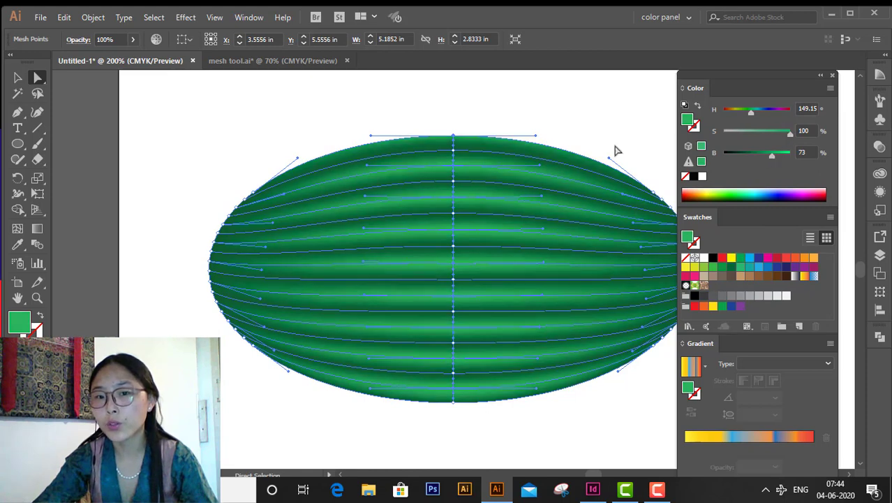
click(580, 420)
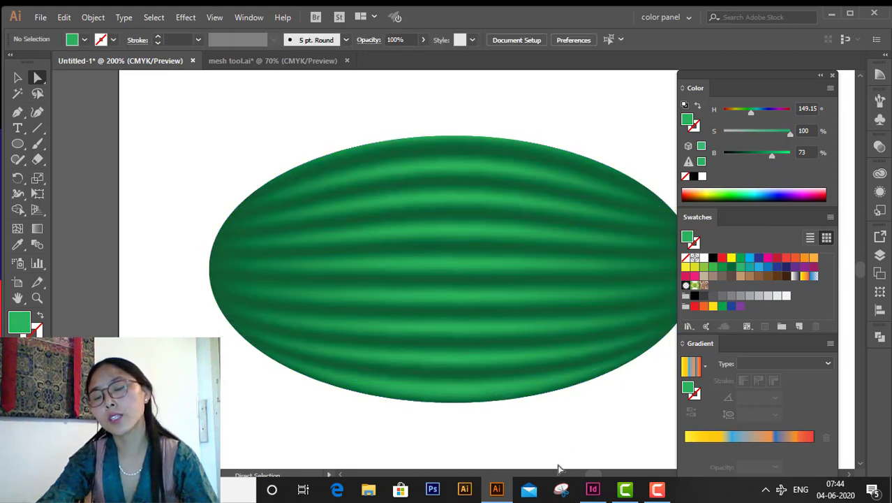
Check individual mesh points on the striped ellipse and examine its shading with the whole artboard in view
click(582, 271)
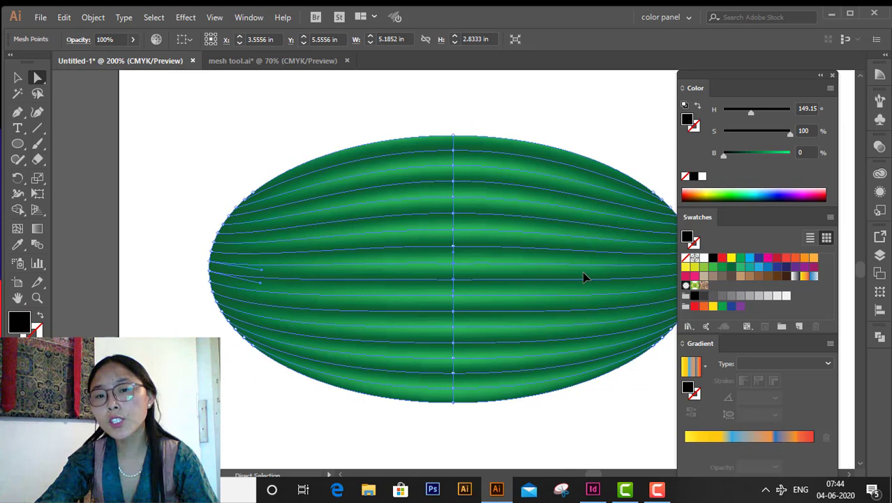
click(454, 404)
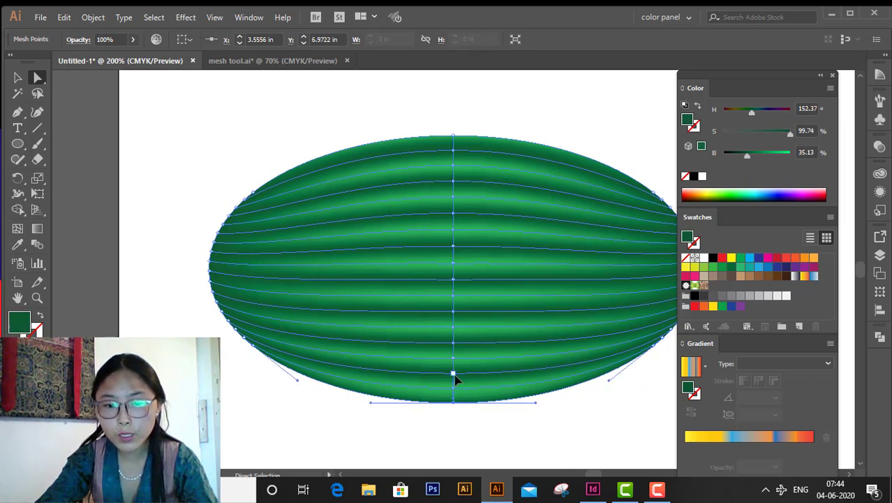
click(454, 372)
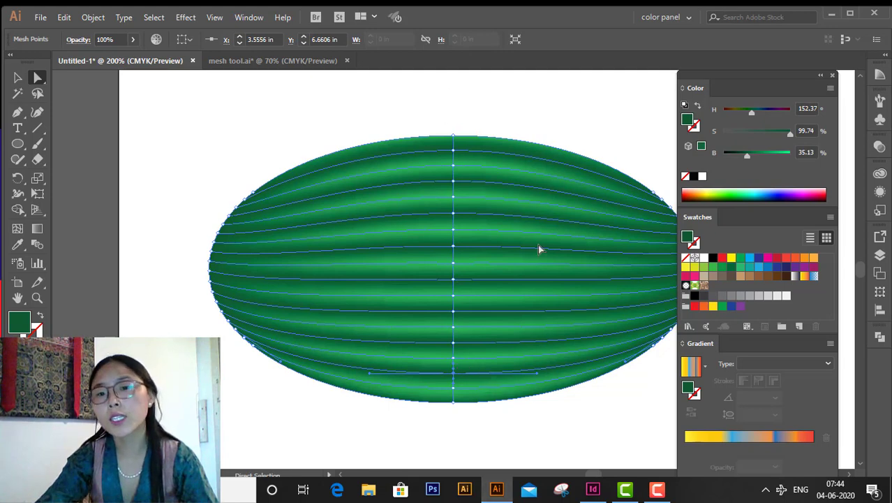
key(v)
key(ctrl+0)
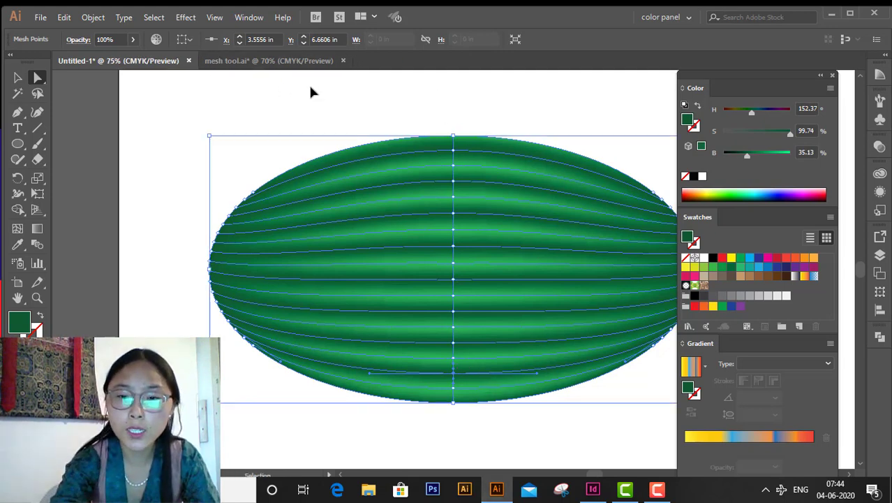
click(429, 392)
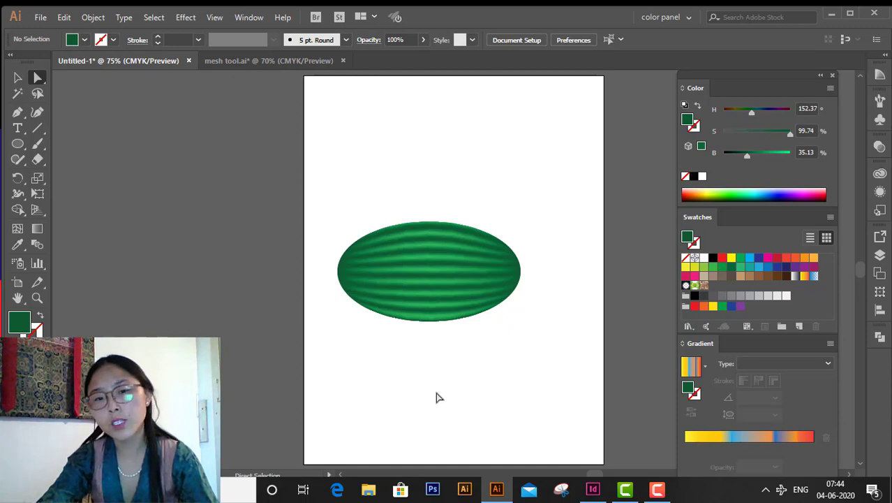
Step back through the stripe colour changes, settle on the plain green swatch colour (C 100, Y 100), and deselect the mesh
key(ctrl+a)
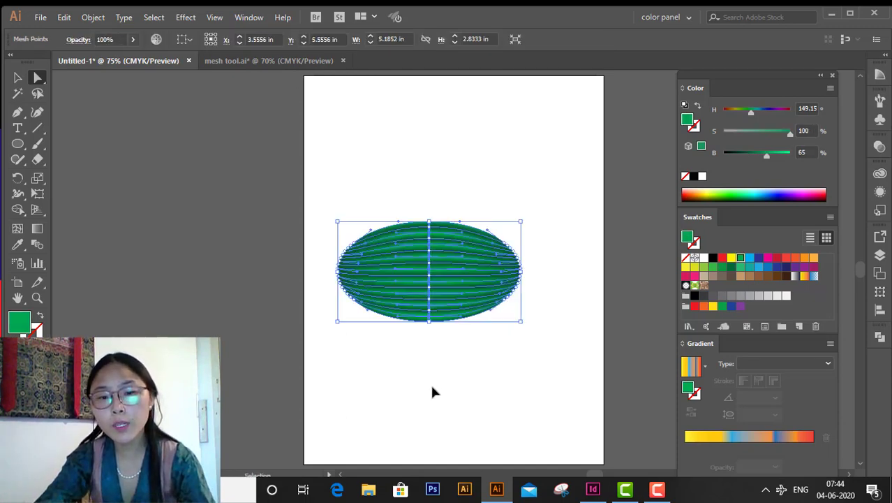
click(465, 385)
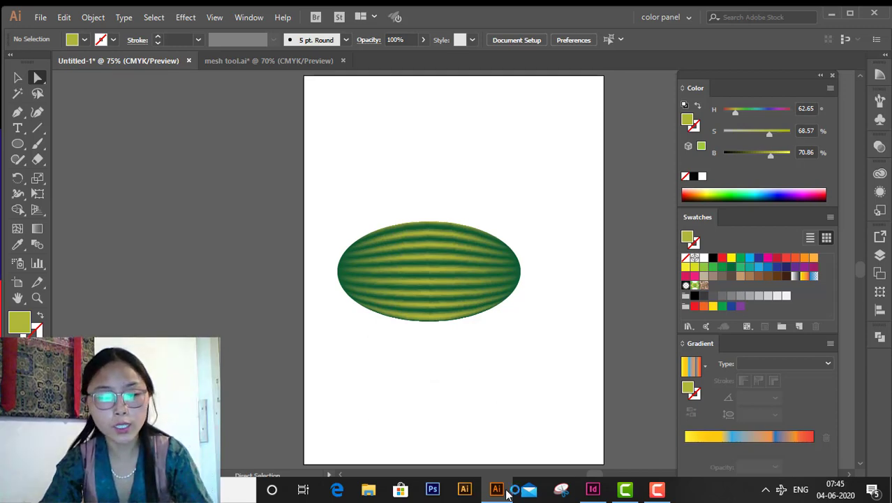
click(433, 287)
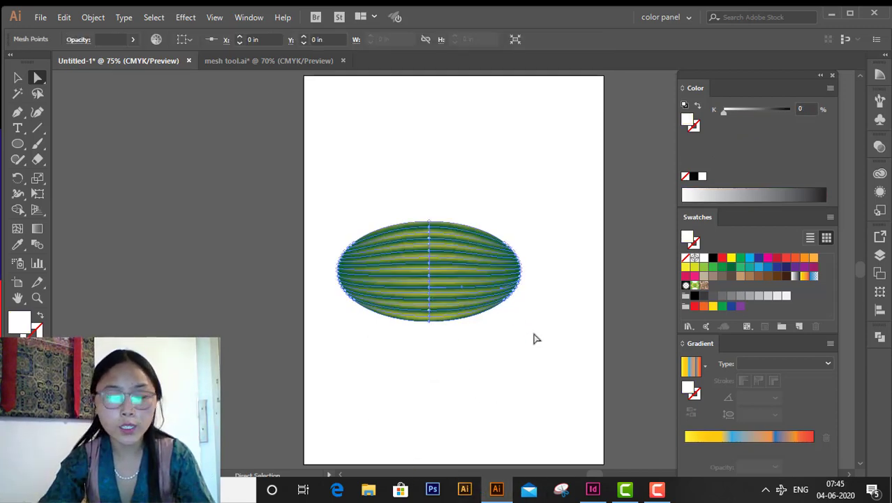
key(ctrl)
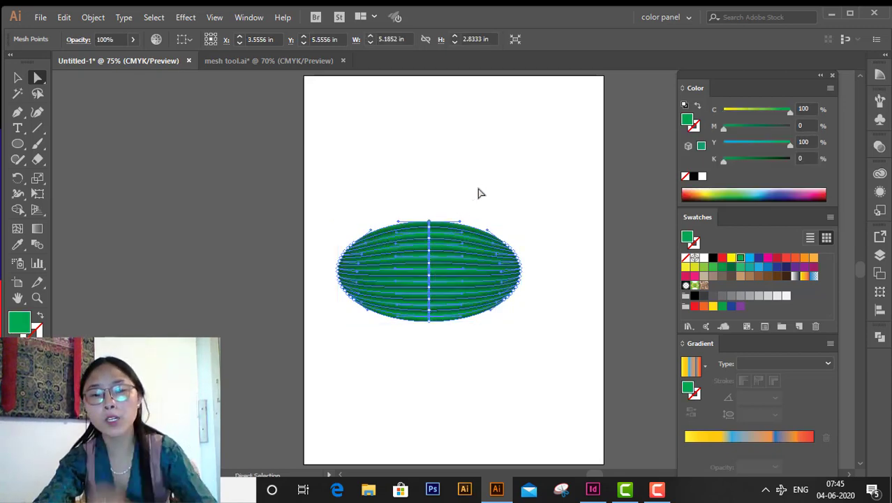
click(503, 168)
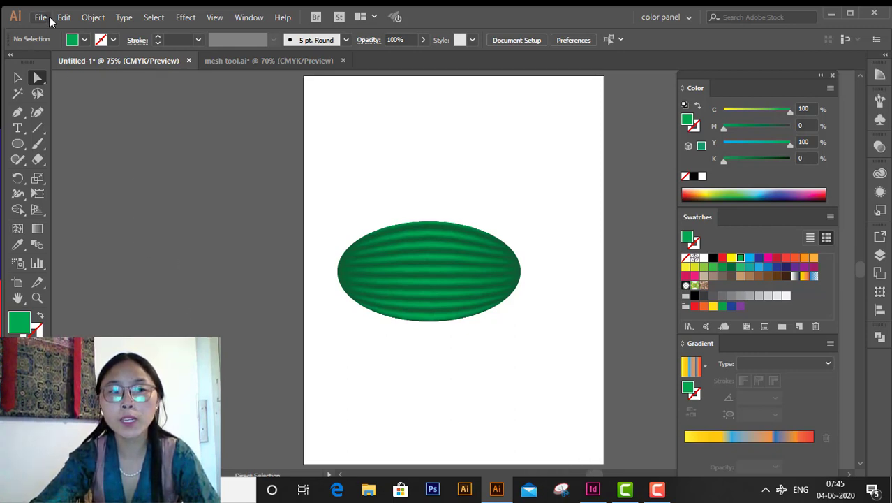
Move the whole striped green mesh ellipse off the artboard onto the empty canvas to its left and deselect it
click(95, 18)
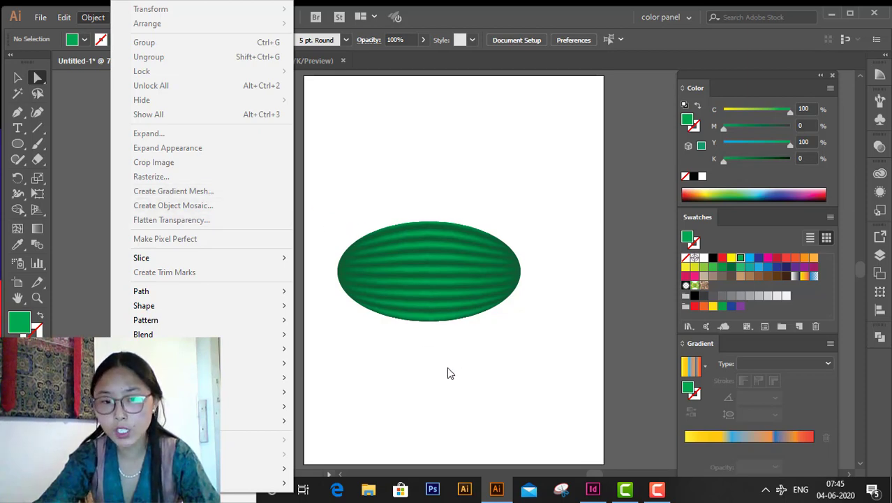
click(314, 204)
drag(331, 217, 548, 363)
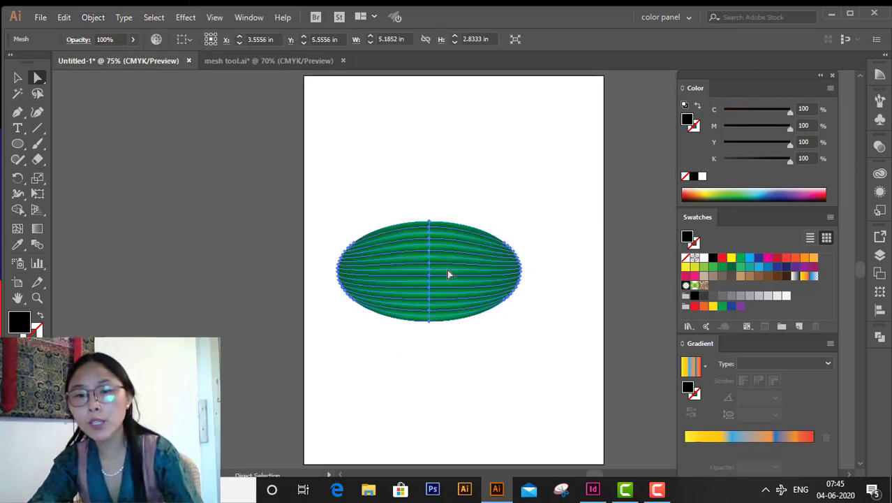
drag(442, 294, 207, 232)
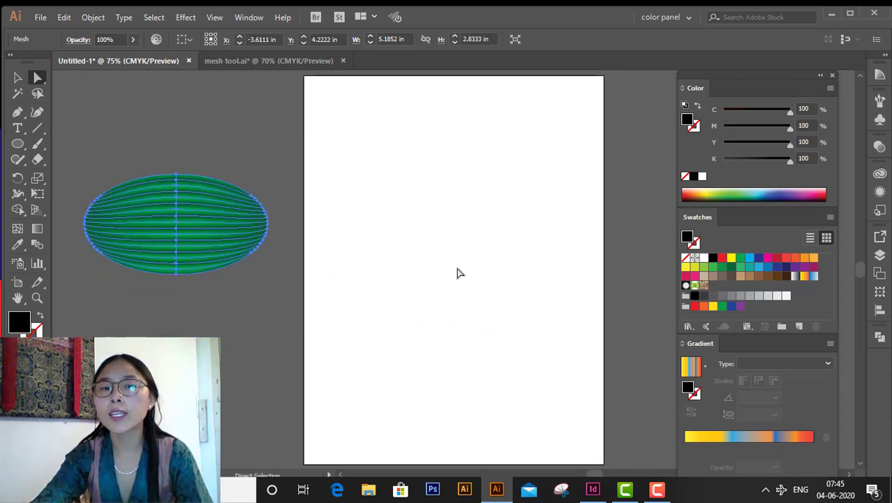
click(426, 339)
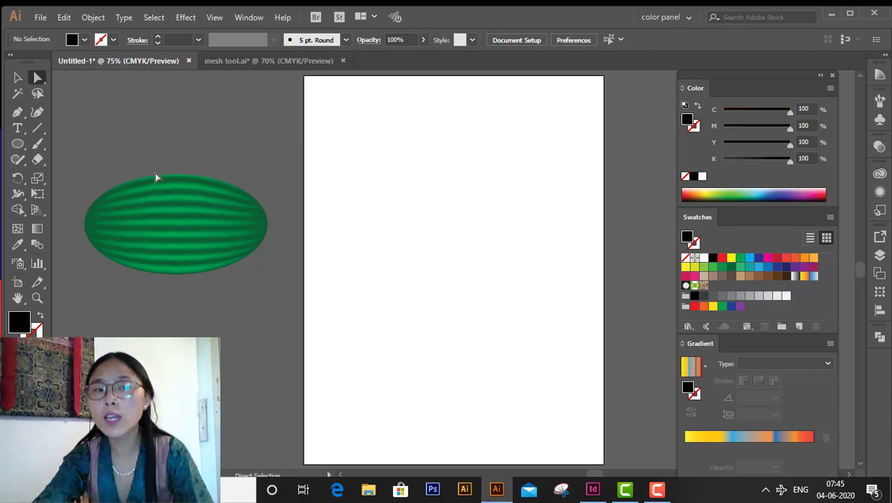
Look at the finished mango in the mesh tool.ai document and return to the untitled document
click(308, 61)
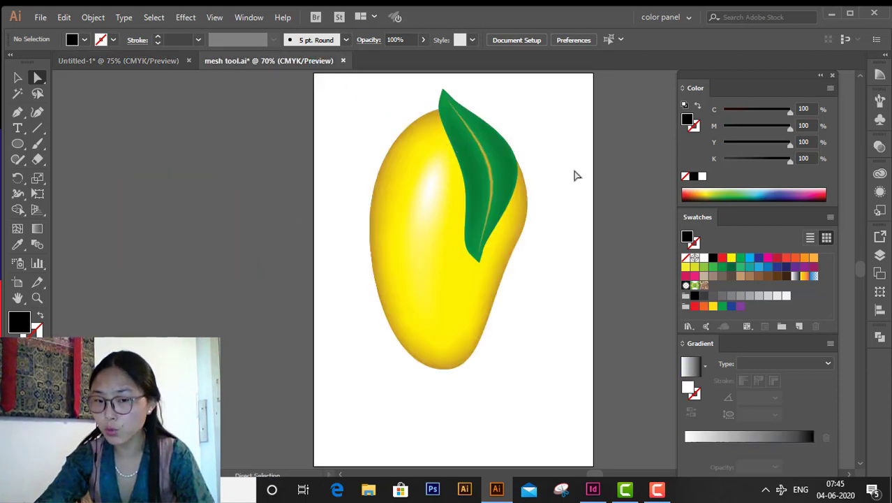
click(472, 296)
click(279, 160)
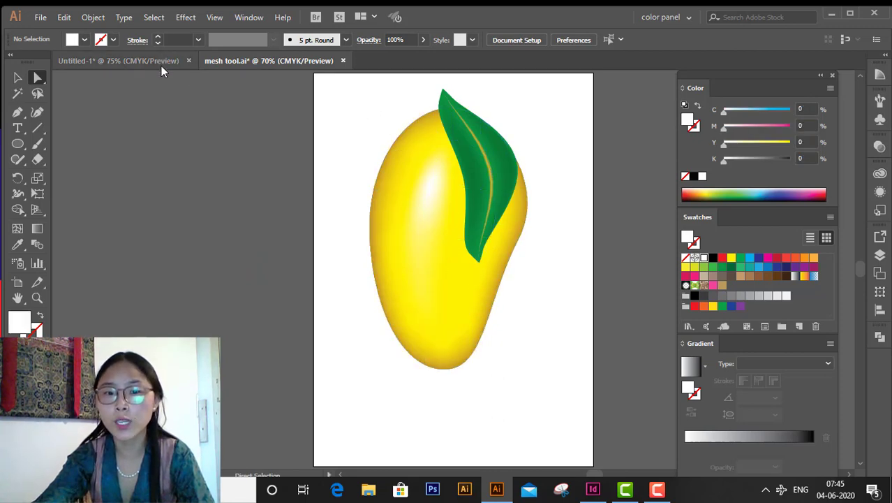
click(163, 62)
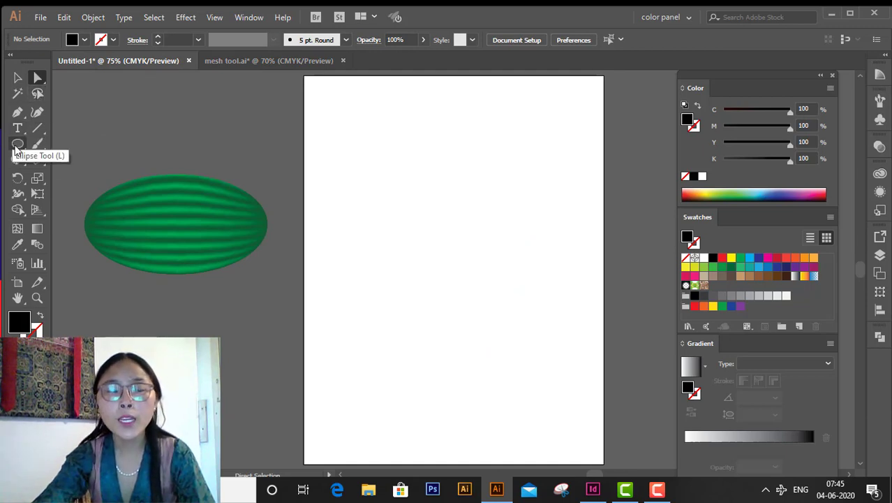
Draw an upright yellow ellipse about 4.39 by 7.17 in and place it near the middle of the artboard
click(21, 145)
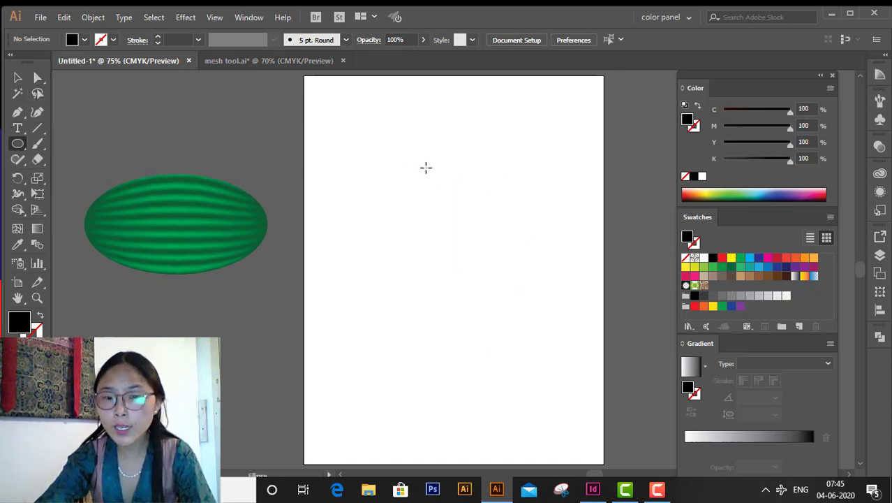
drag(409, 143, 560, 397)
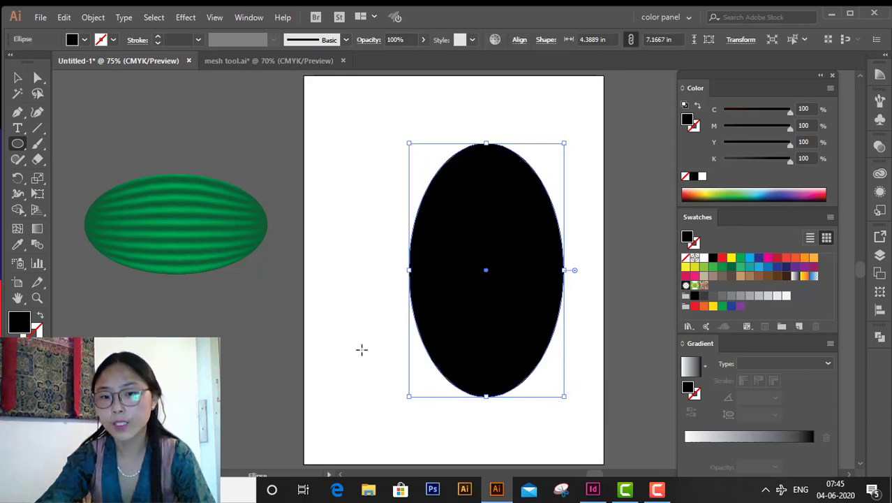
click(731, 258)
click(17, 78)
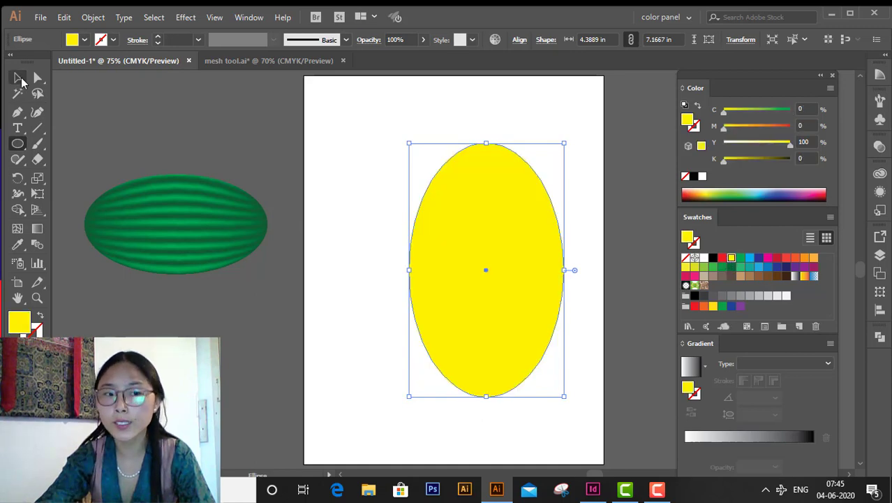
drag(474, 241, 438, 222)
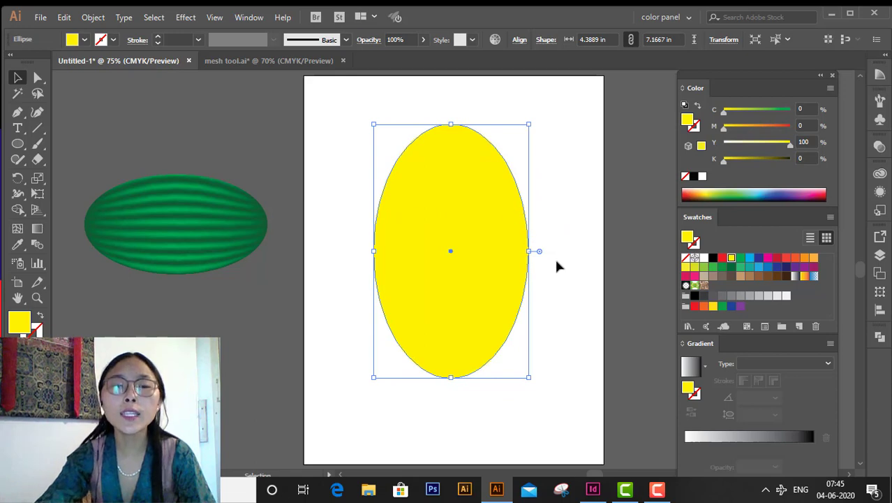
Direct-select the yellow ellipse's right anchor and swing its upper handle outward so the upper right side bulges and the lower right narrows
click(39, 79)
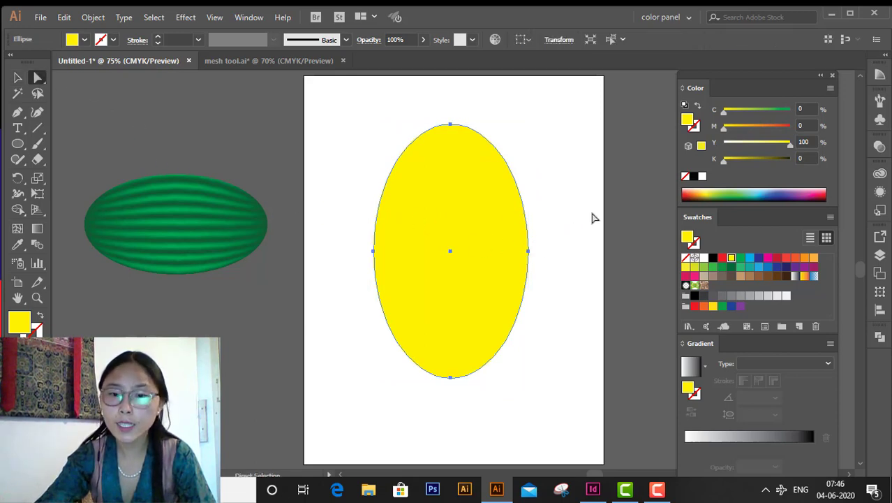
drag(534, 162, 514, 300)
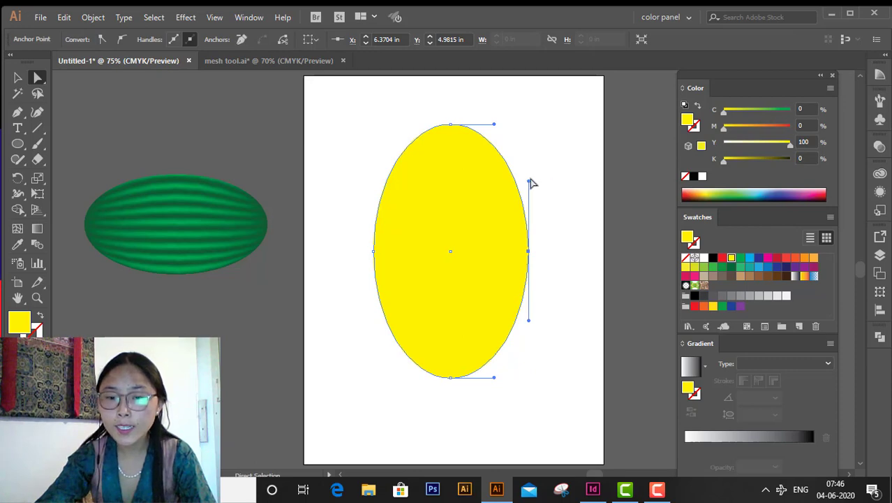
click(557, 186)
drag(557, 186, 514, 301)
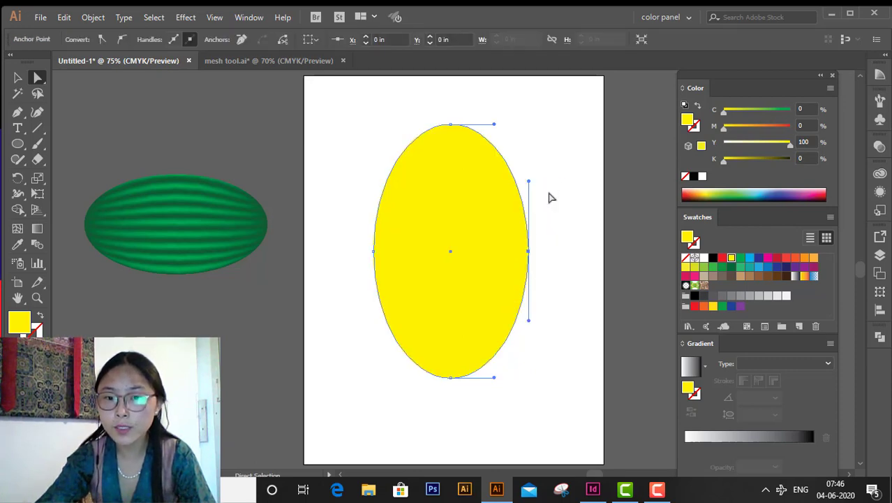
drag(530, 183, 550, 184)
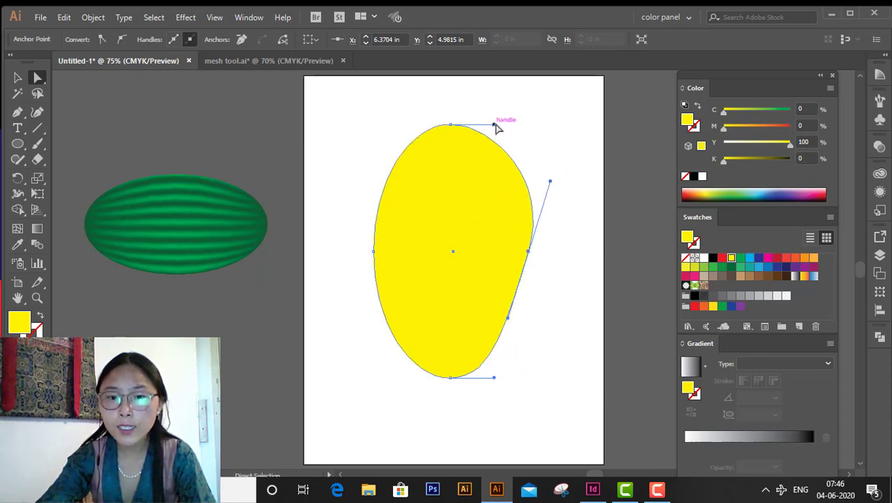
Raise the ellipse's top anchor to about Y 1.19 in with longer handles, and extend the left anchor's upper handle upward
drag(494, 125, 453, 120)
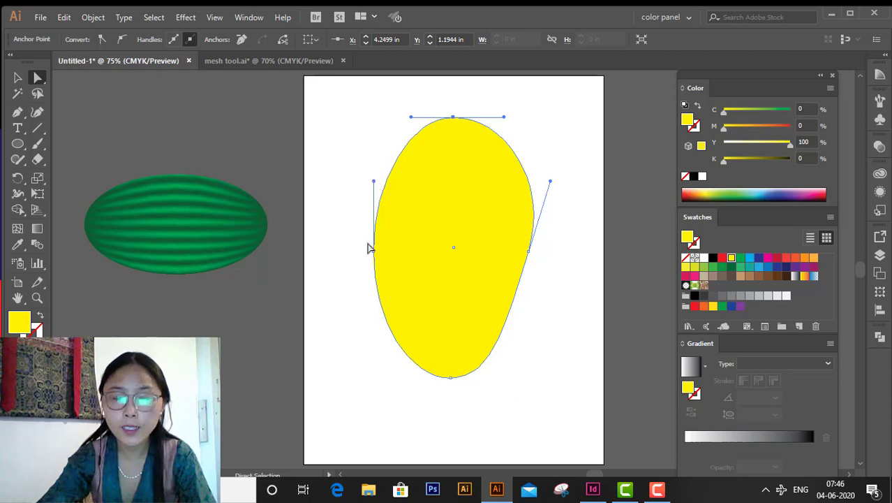
drag(368, 243, 397, 268)
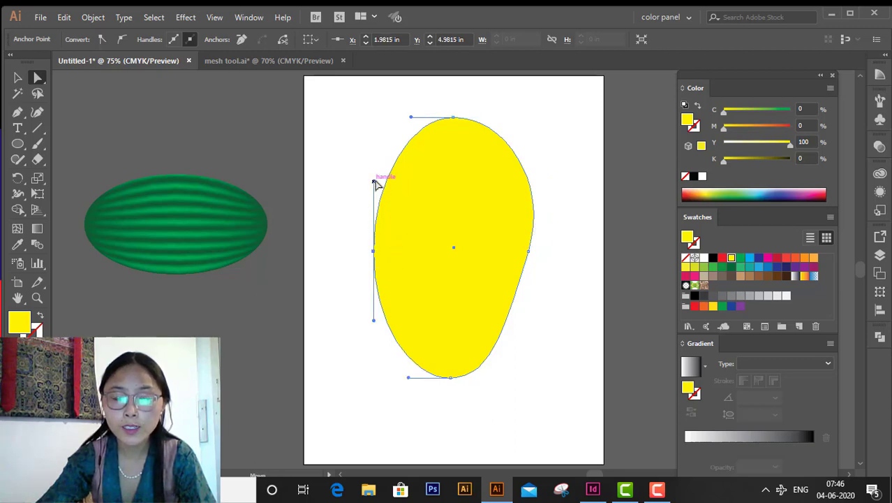
drag(375, 183, 378, 152)
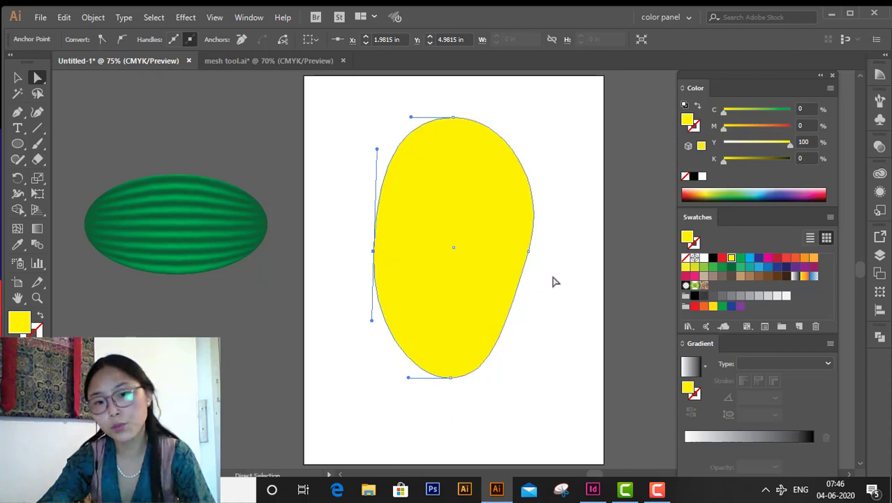
click(533, 335)
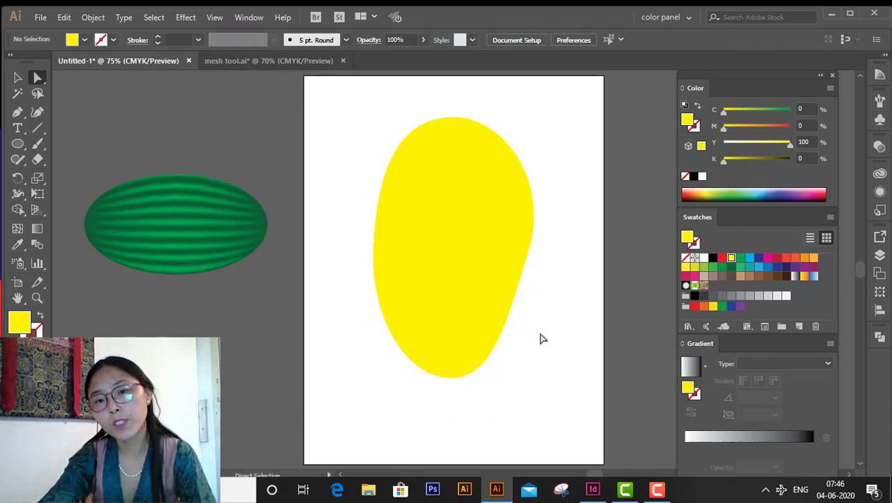
Refine the mango outline by swinging the right anchor's upper handle further outward in two small adjustments, and deselect the shape
click(505, 300)
drag(551, 211, 513, 286)
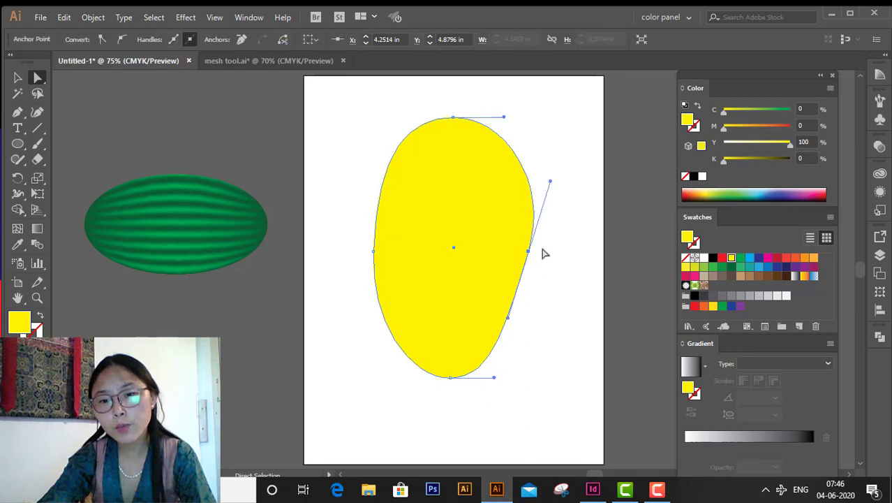
drag(549, 182, 555, 185)
click(568, 371)
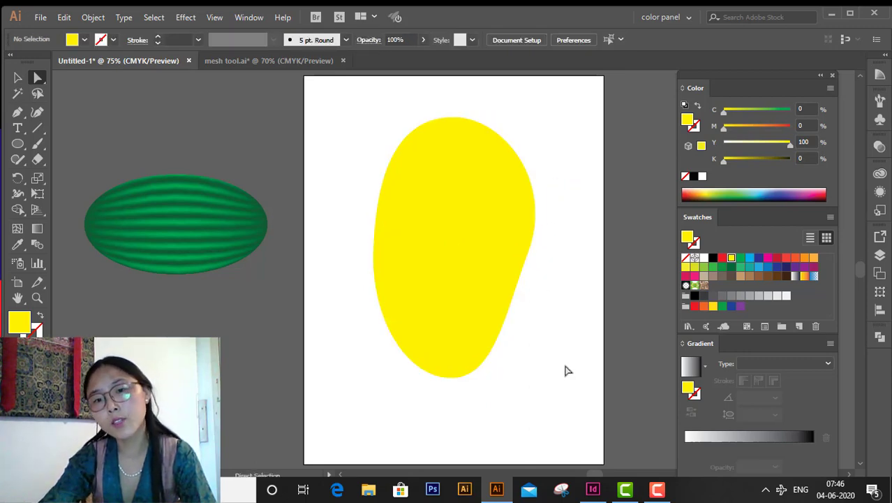
click(495, 272)
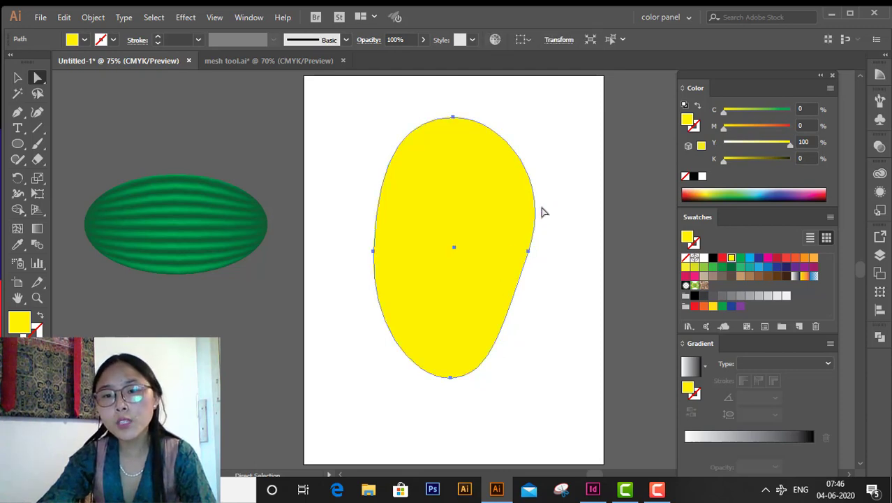
click(529, 251)
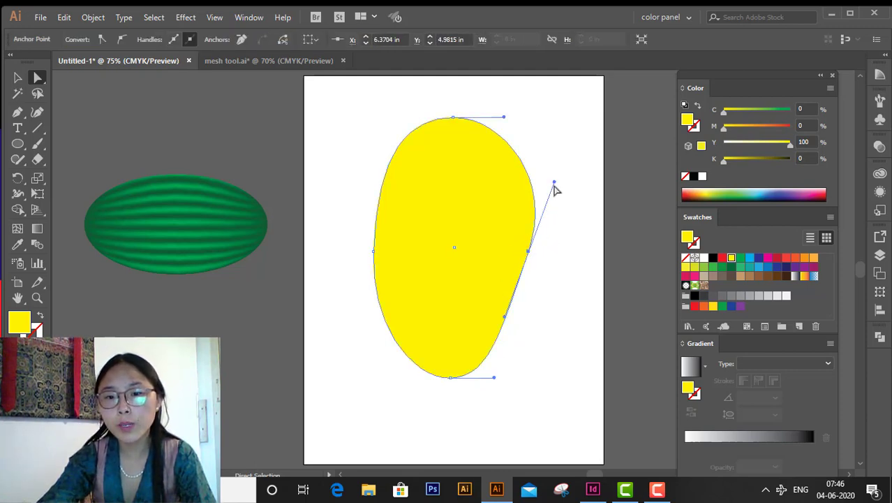
drag(555, 184, 558, 186)
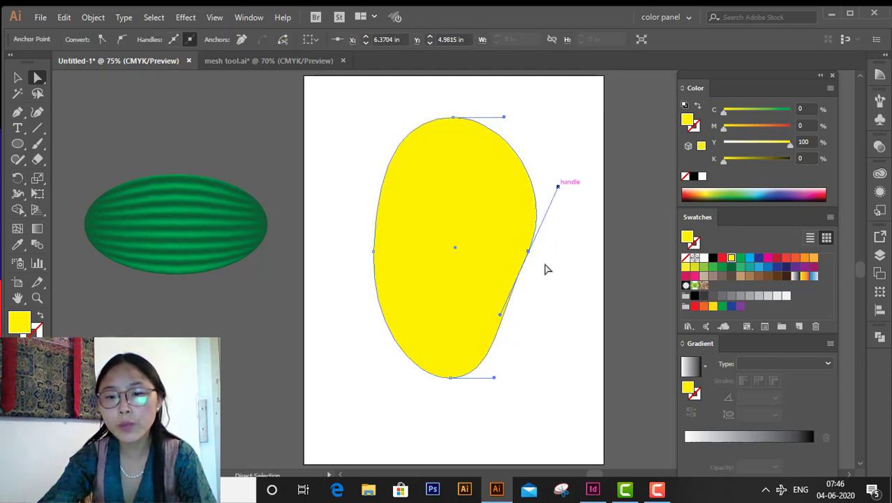
click(543, 316)
Nudge the mango shape slightly left and pull the left anchor's upper handle outward and down to round the left side
click(465, 343)
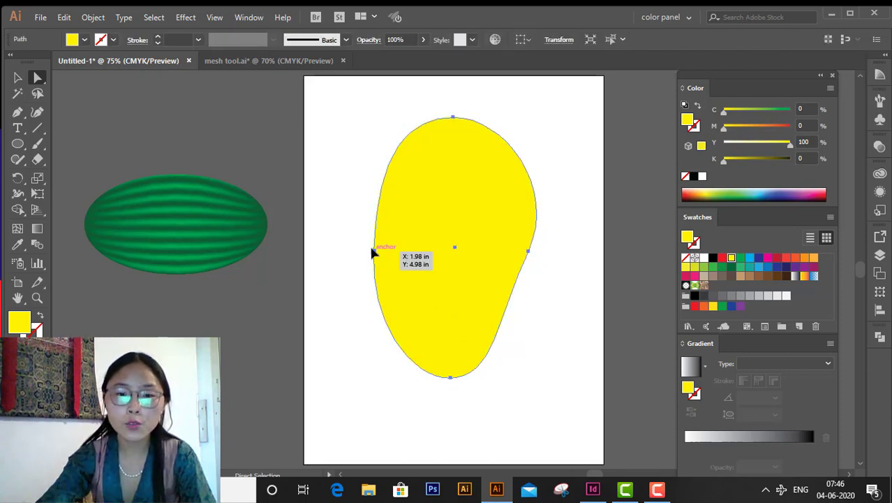
drag(372, 253, 370, 253)
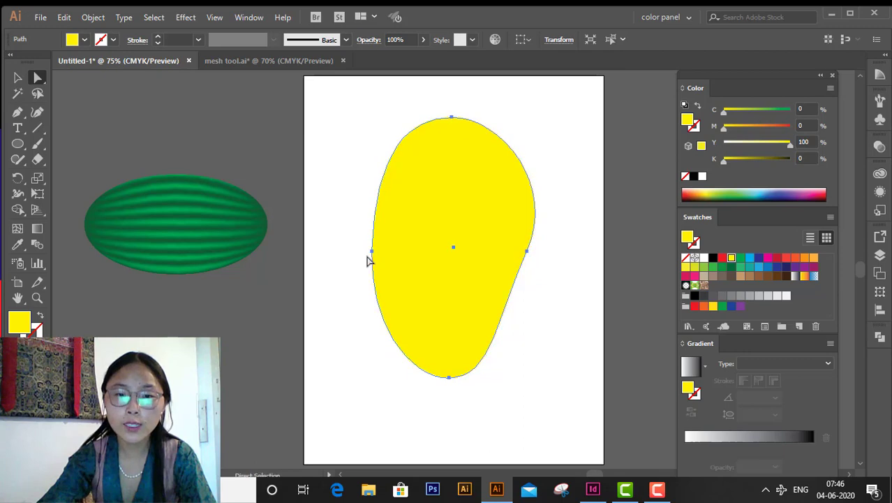
click(372, 252)
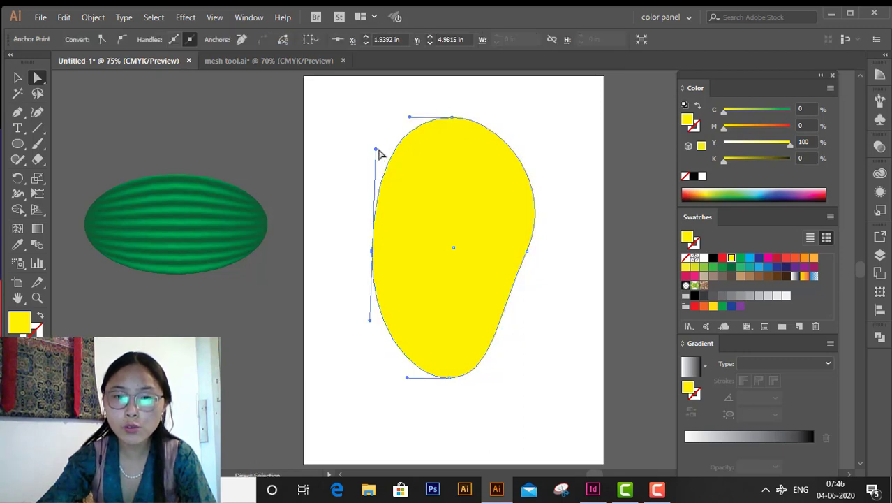
drag(376, 150, 370, 160)
click(563, 313)
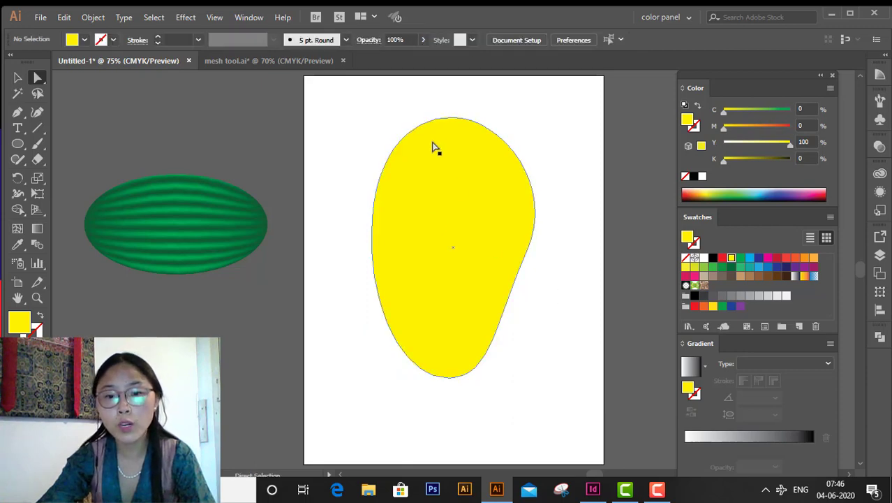
Add gradient mesh points to the mango at its centre, near the top, near both side edges and at the lower right
click(450, 272)
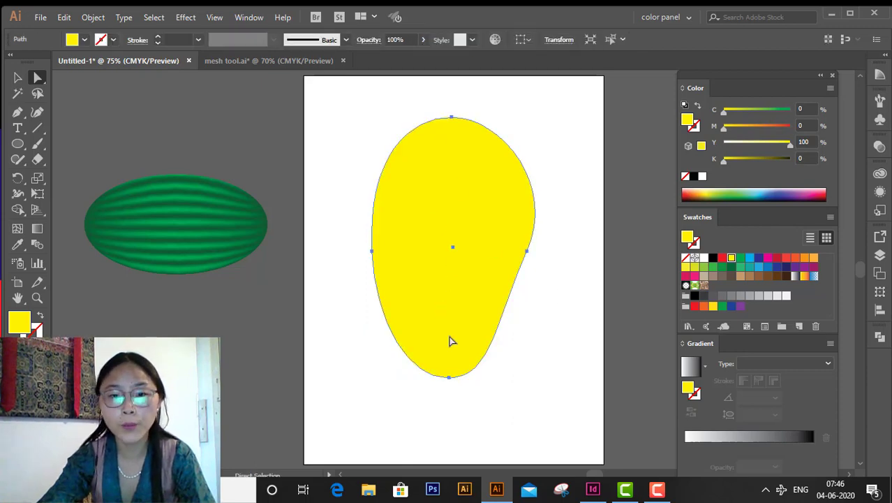
click(20, 231)
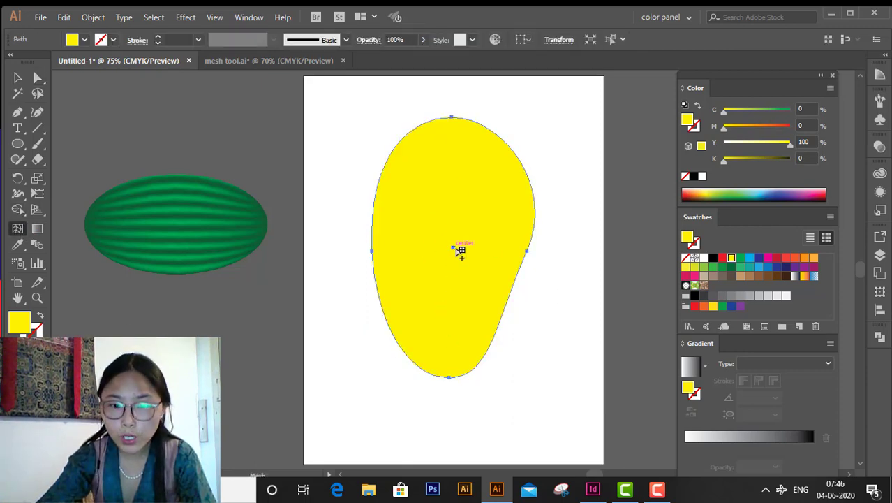
click(455, 249)
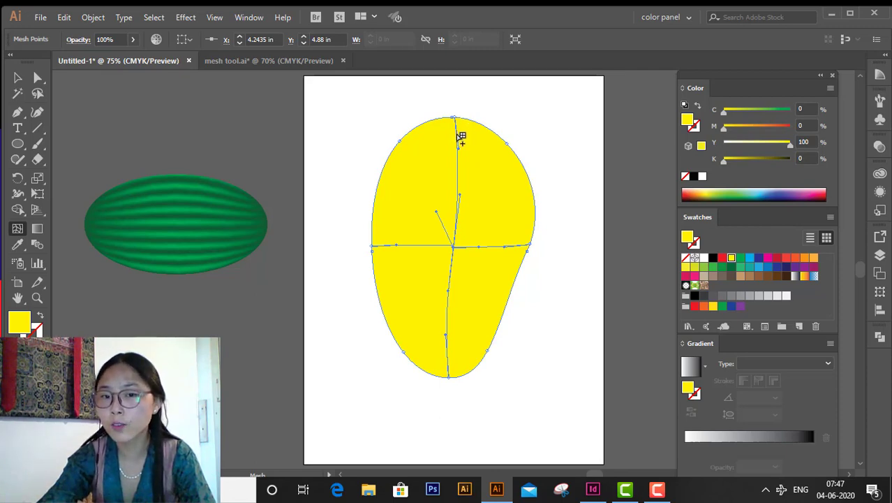
click(459, 137)
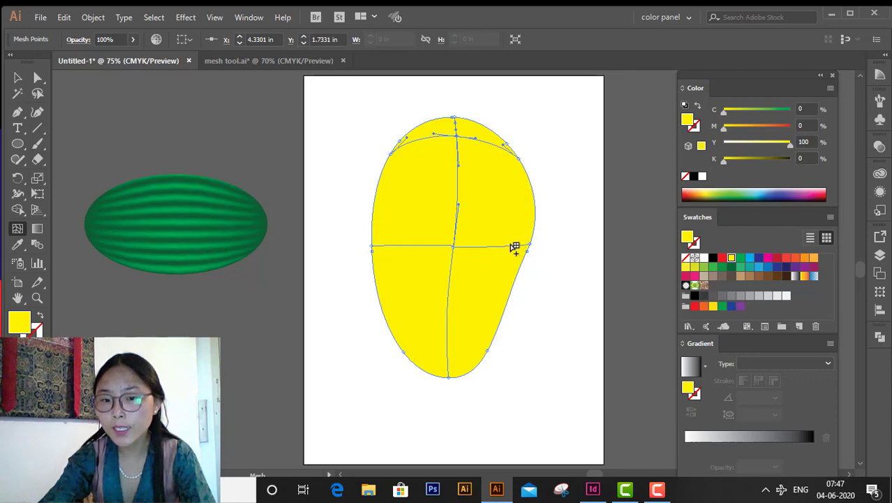
click(514, 248)
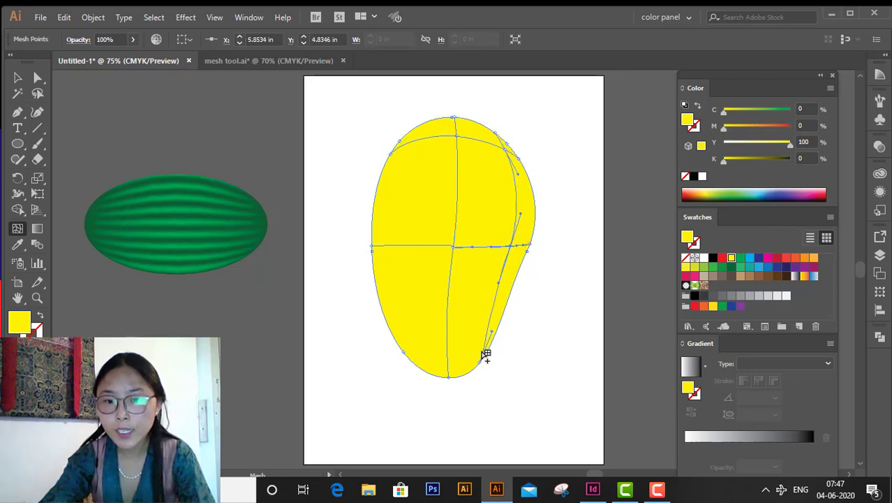
click(489, 339)
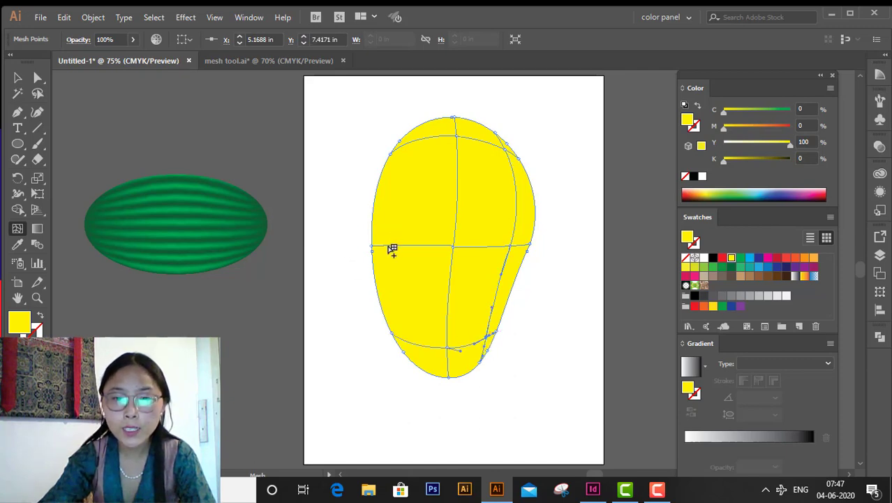
click(392, 249)
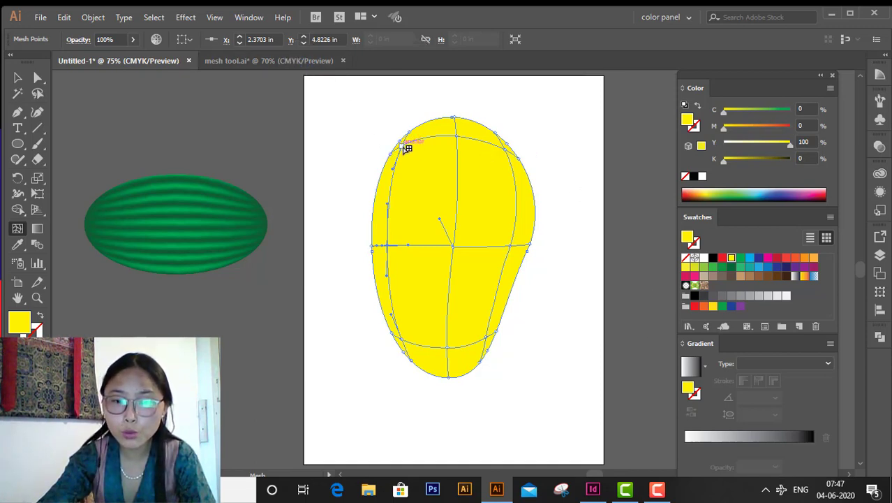
Move the four inner corner mesh points of the mango inward, away from the outline at the upper and lower left and right
drag(406, 149, 420, 164)
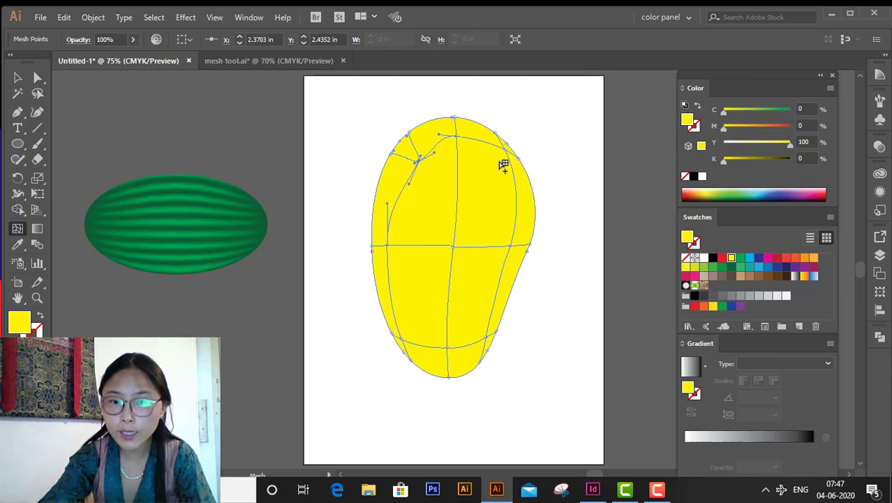
drag(510, 145, 497, 167)
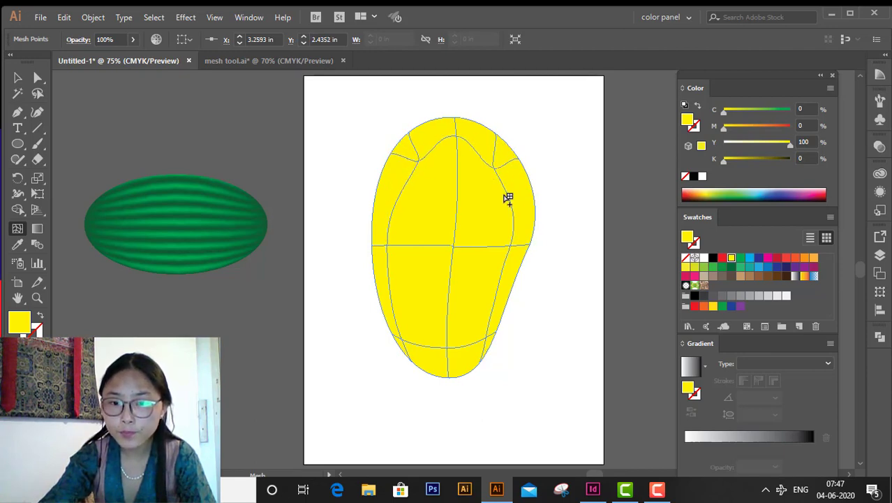
click(514, 247)
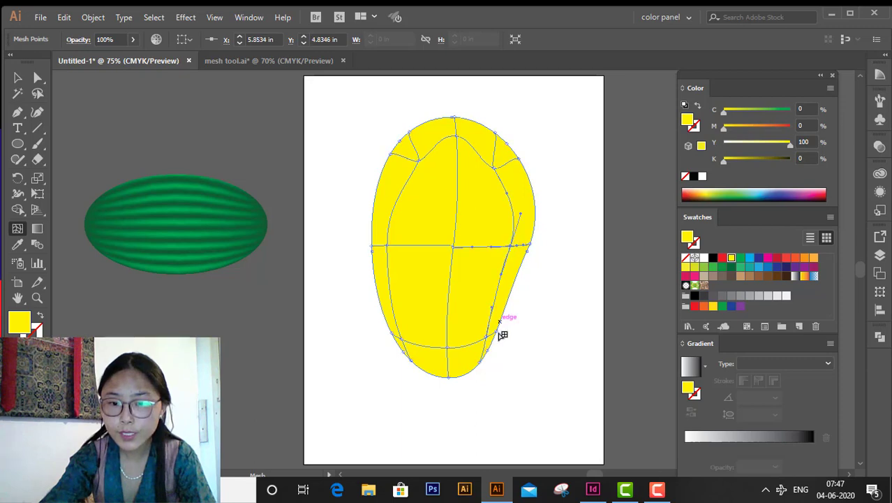
drag(489, 339, 482, 329)
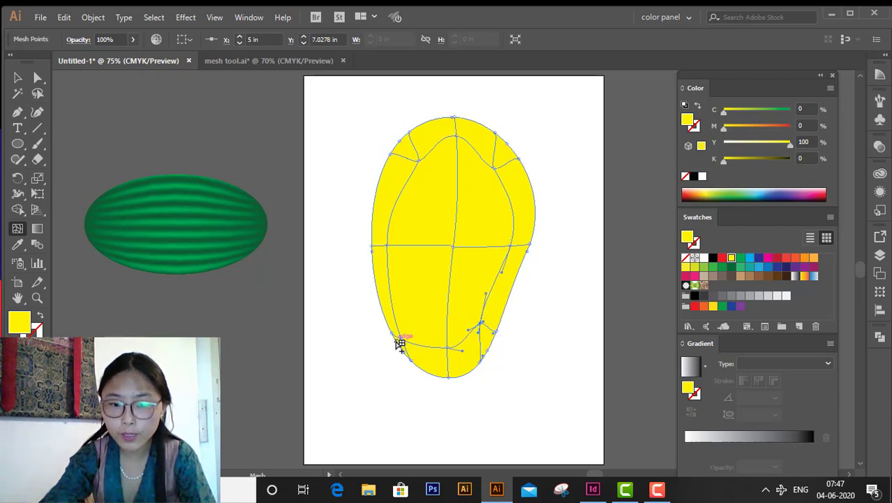
drag(404, 338, 412, 332)
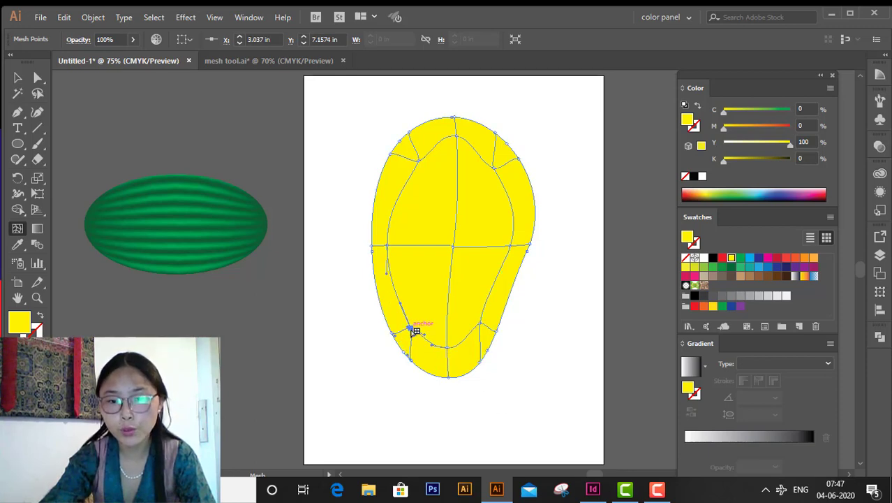
drag(415, 331, 414, 322)
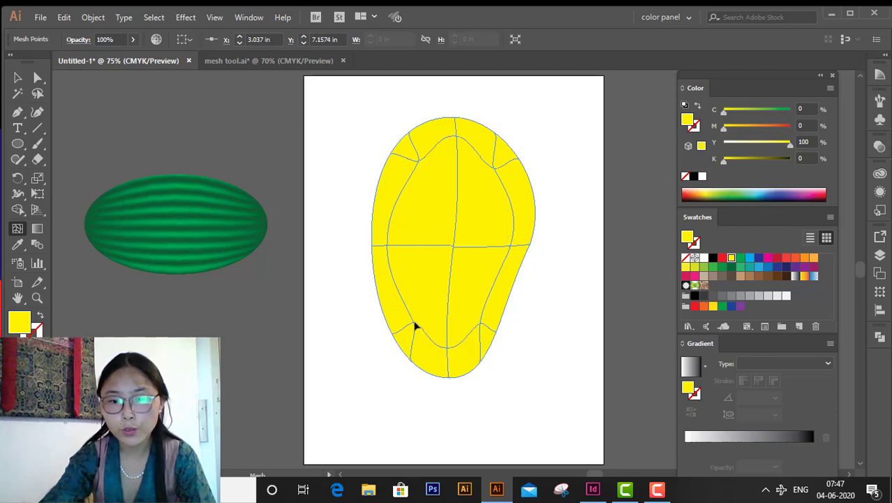
click(422, 162)
drag(419, 164, 423, 166)
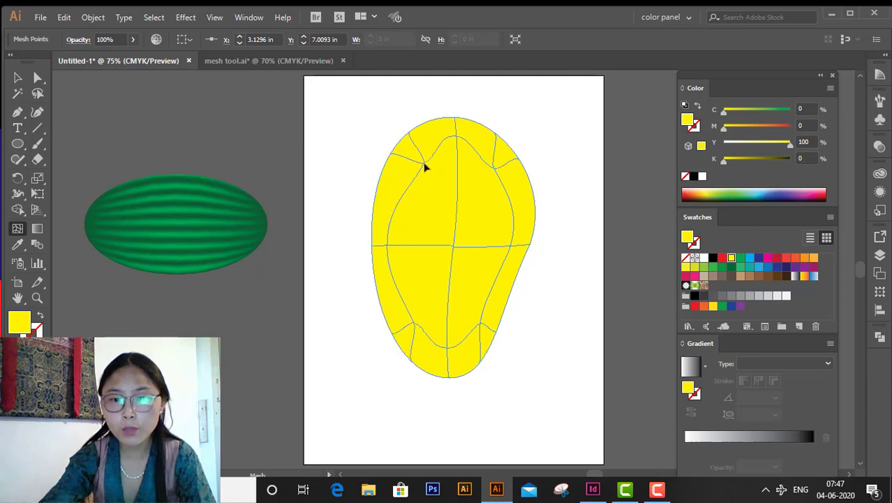
Examine the mesh line layout of the finished mango in mesh tool.ai and return to the upper-left mesh point in the untitled document
click(312, 61)
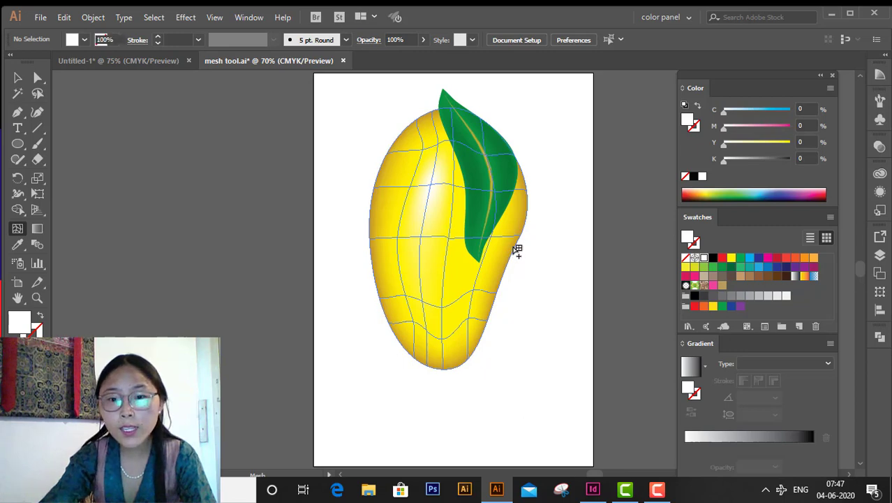
drag(515, 249, 507, 234)
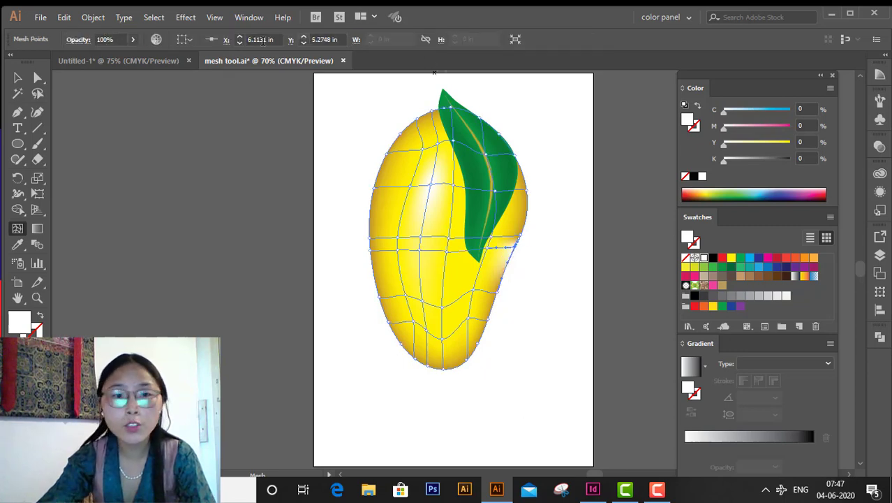
click(174, 61)
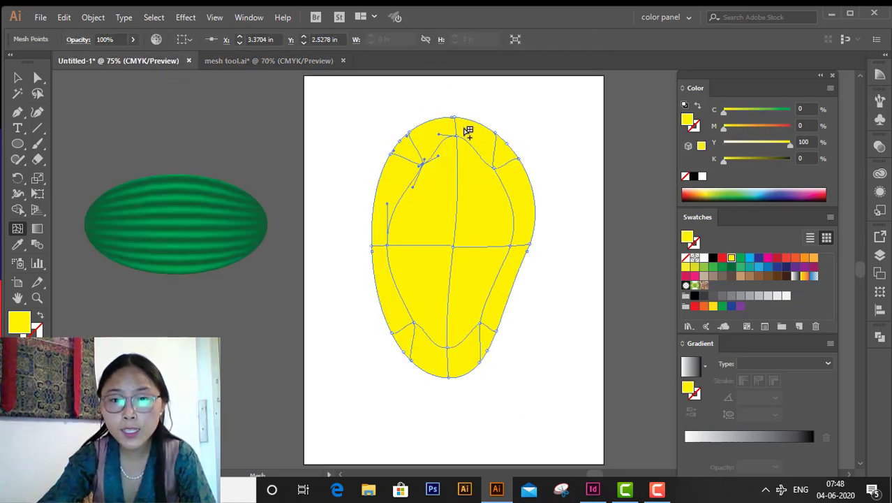
click(422, 161)
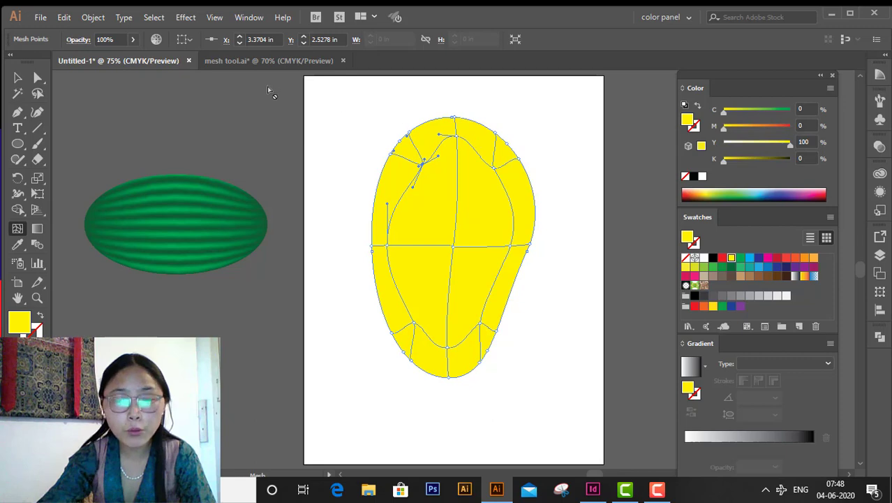
Try selecting the mango's top anchor, a rectangular area across its top edge, and an inner mesh patch with the Direct Selection tool
click(38, 79)
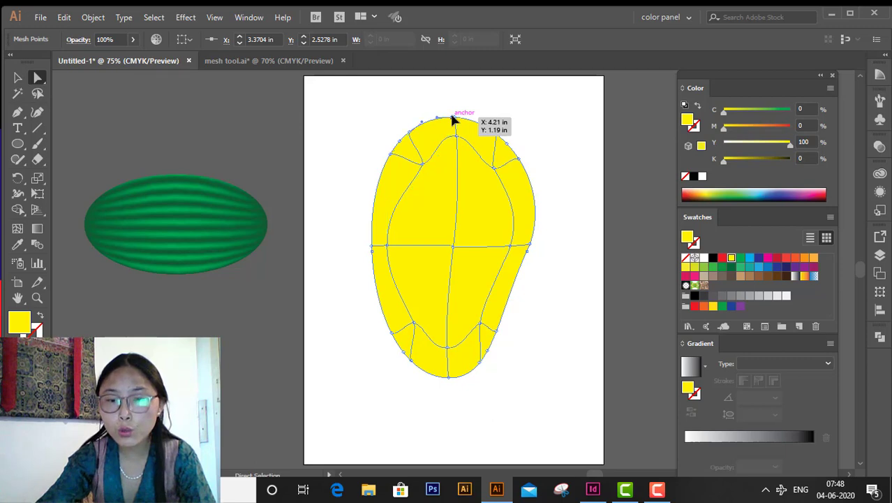
click(452, 120)
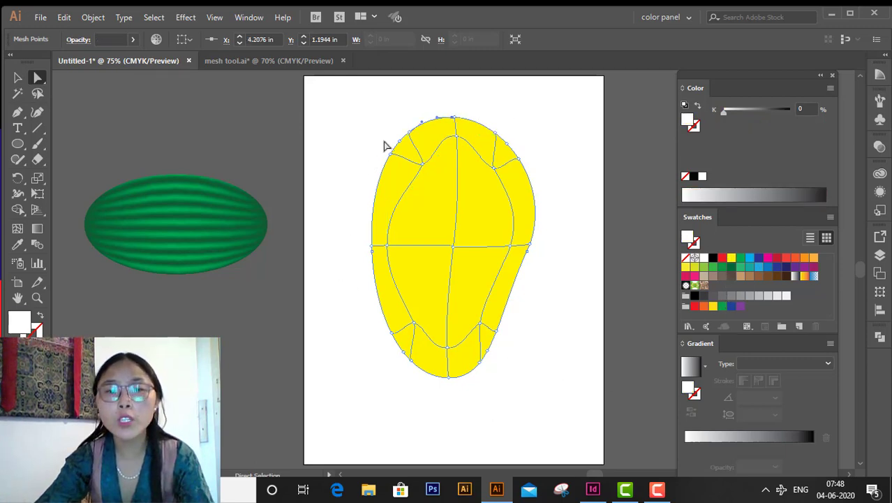
drag(391, 104, 532, 146)
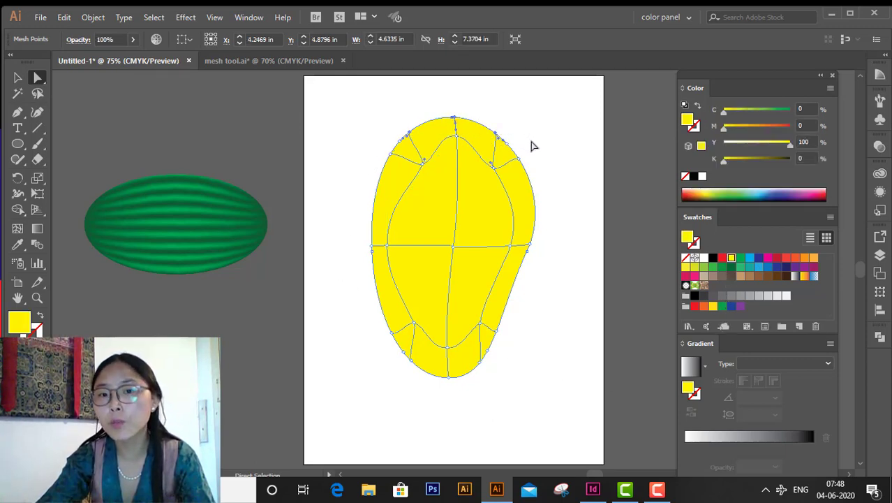
click(532, 146)
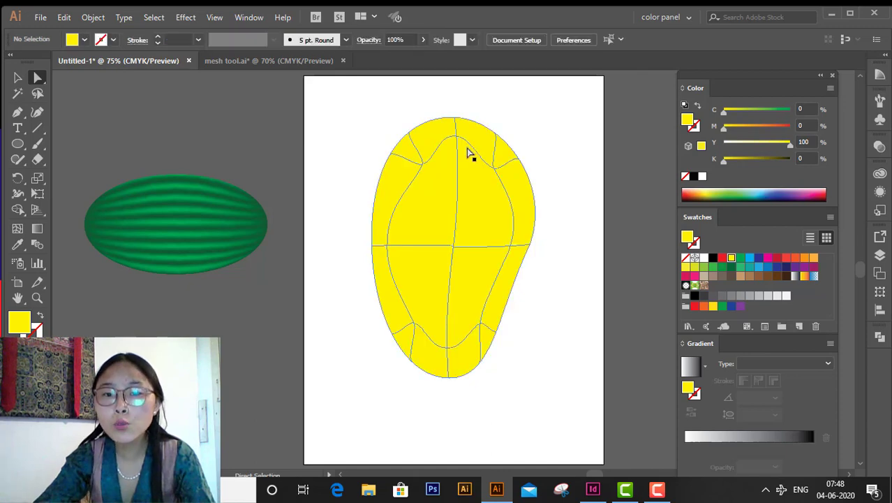
click(468, 148)
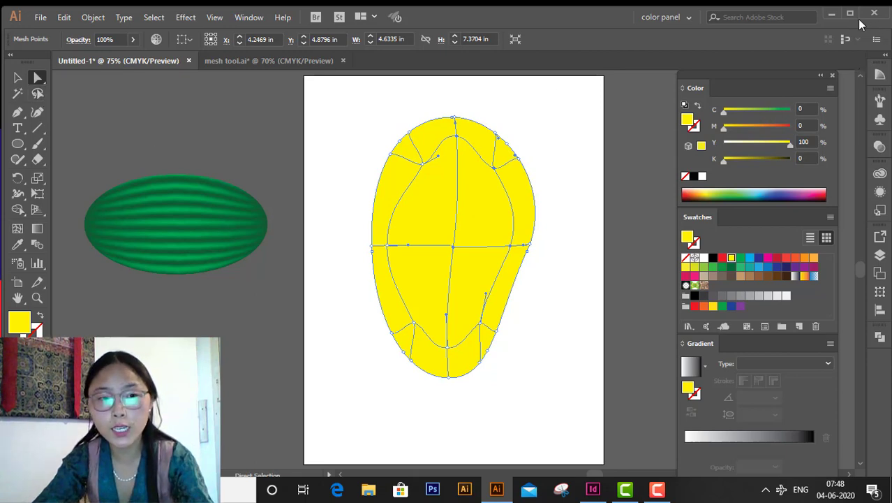
Try the Lasso tool on the mango's upper outline points and its lower-right edge points, and clear the selection
key(q)
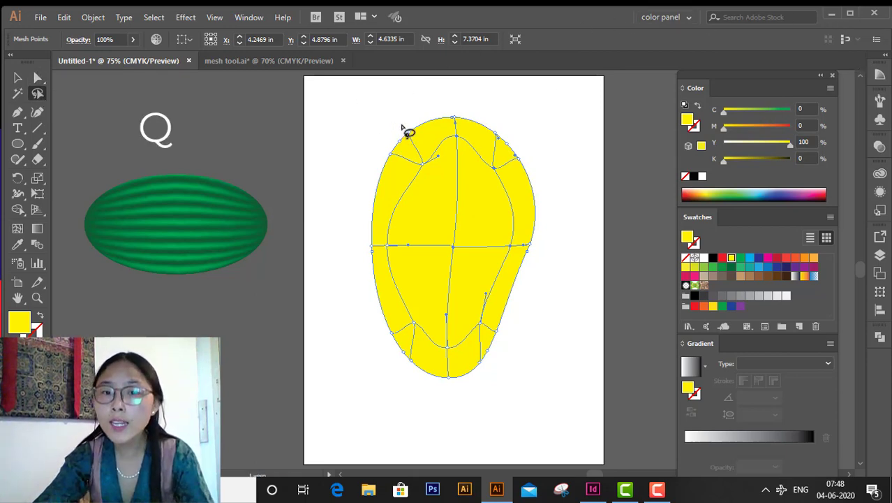
mouse_move(381, 138)
mouse_down()
mouse_move(380, 165)
mouse_move(402, 163)
mouse_move(462, 130)
mouse_move(486, 137)
mouse_move(517, 180)
mouse_move(528, 172)
mouse_move(531, 141)
mouse_move(470, 109)
mouse_move(426, 109)
mouse_move(382, 141)
mouse_up()
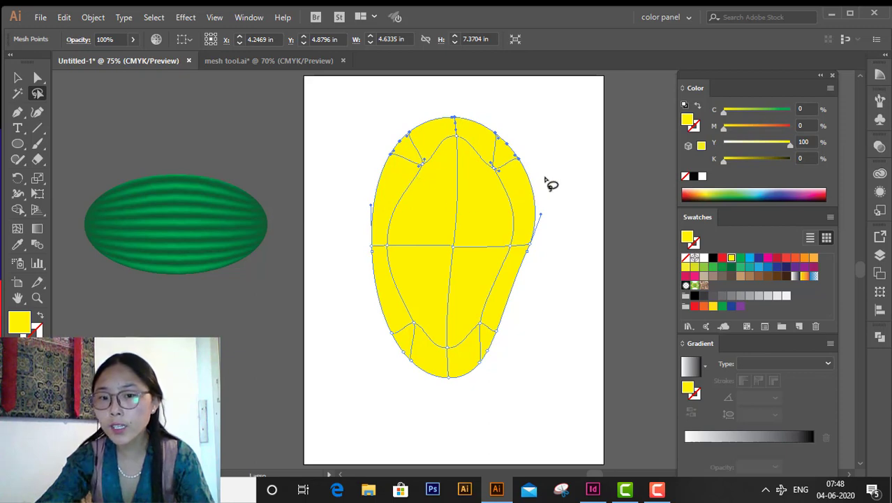
mouse_move(545, 179)
mouse_down()
mouse_move(517, 283)
mouse_move(475, 364)
mouse_move(551, 276)
mouse_move(550, 183)
mouse_up()
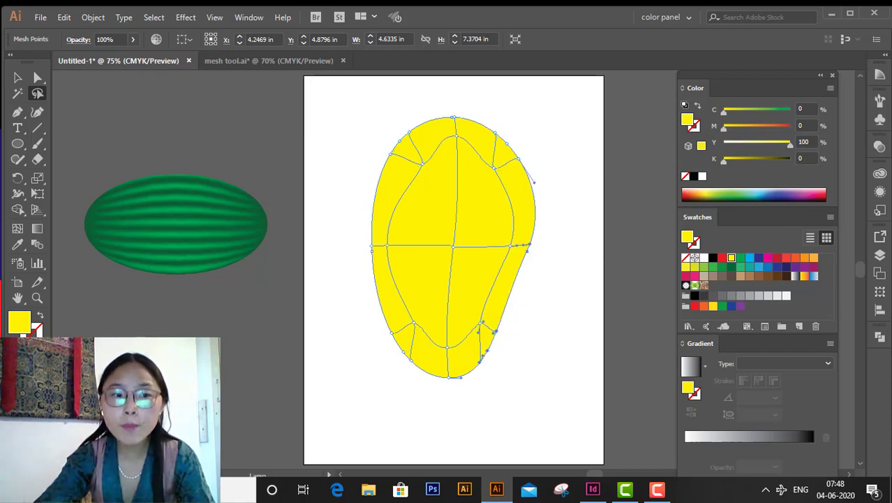
click(17, 78)
click(508, 106)
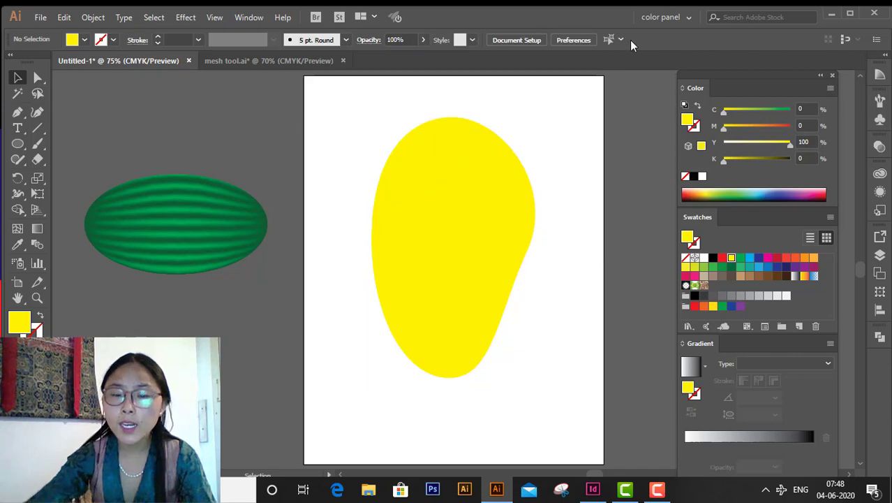
Lasso all the mesh points along the mango's outline and set their magenta to 47%
click(38, 77)
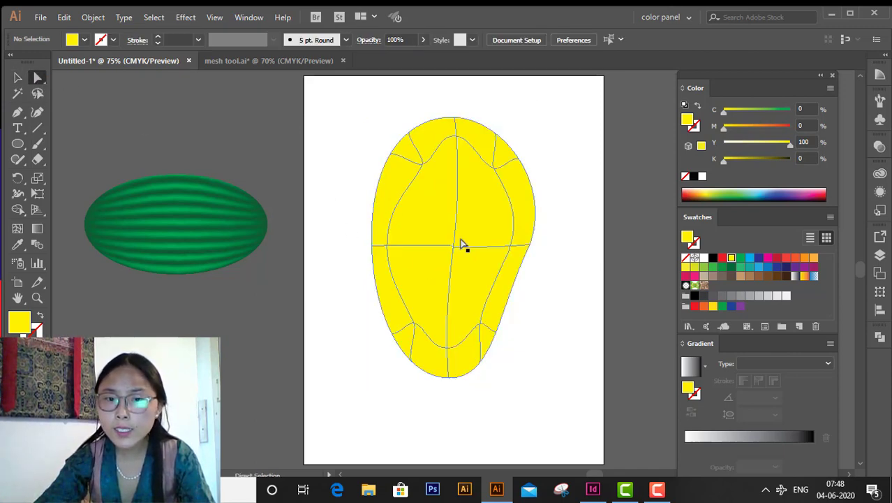
click(460, 241)
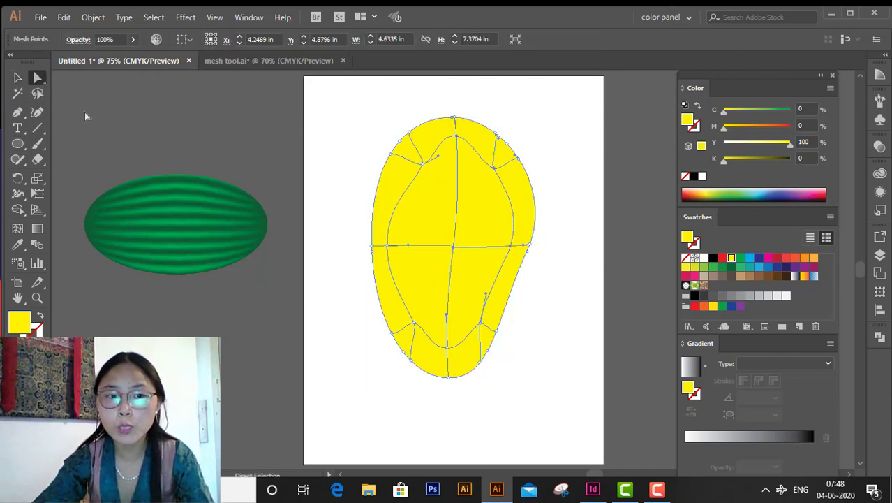
click(38, 93)
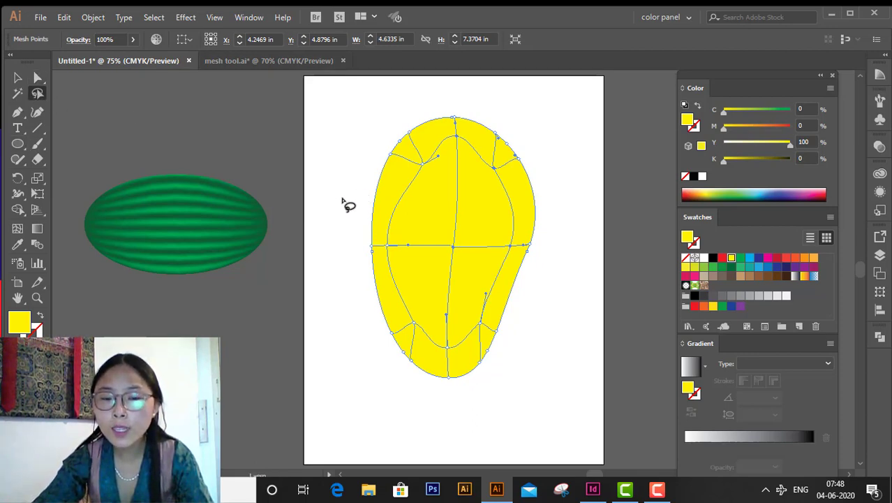
mouse_move(342, 199)
mouse_down()
mouse_move(374, 122)
mouse_move(409, 99)
mouse_move(485, 97)
mouse_move(551, 160)
mouse_move(571, 229)
mouse_move(570, 320)
mouse_move(546, 390)
mouse_move(442, 429)
mouse_move(380, 397)
mouse_move(322, 328)
mouse_move(305, 269)
mouse_move(318, 224)
mouse_move(380, 216)
mouse_move(408, 345)
mouse_move(424, 360)
mouse_move(454, 365)
mouse_move(482, 342)
mouse_move(515, 256)
mouse_move(520, 211)
mouse_move(498, 157)
mouse_move(432, 127)
mouse_move(402, 167)
mouse_move(397, 199)
mouse_move(341, 195)
mouse_up()
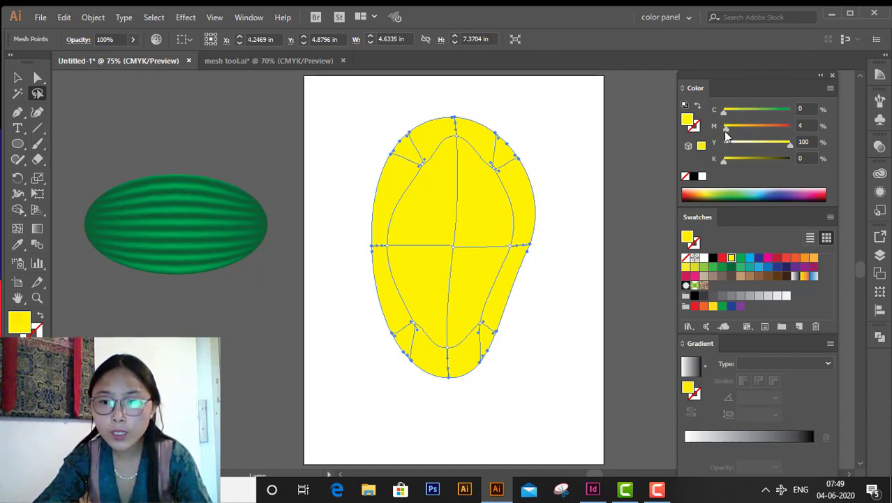
drag(725, 132, 755, 130)
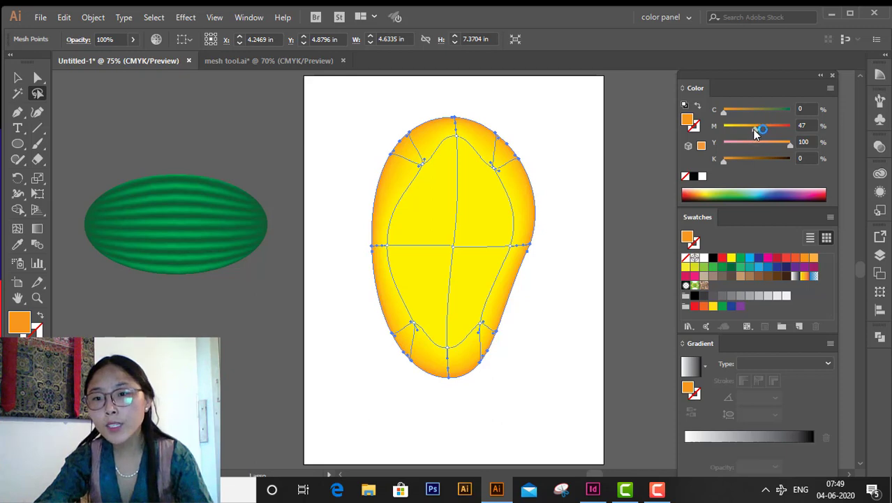
mouse_move(758, 128)
mouse_down()
mouse_move(766, 127)
mouse_move(758, 128)
mouse_up()
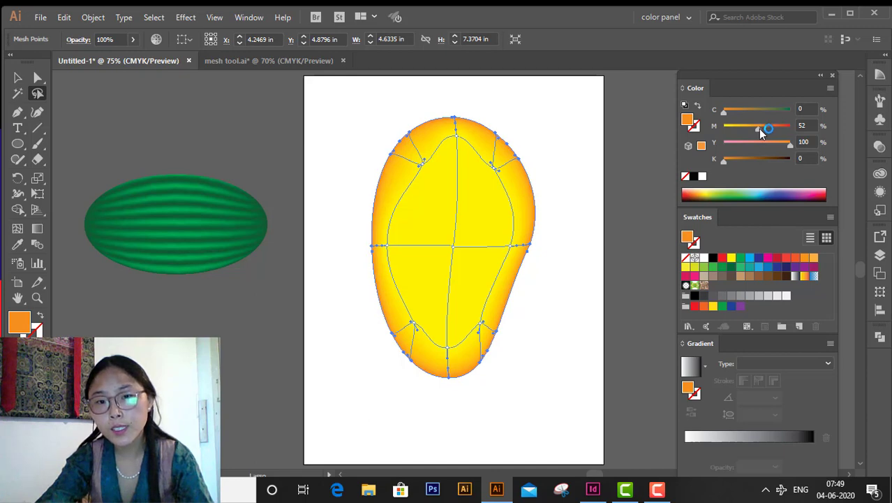
drag(759, 129, 756, 131)
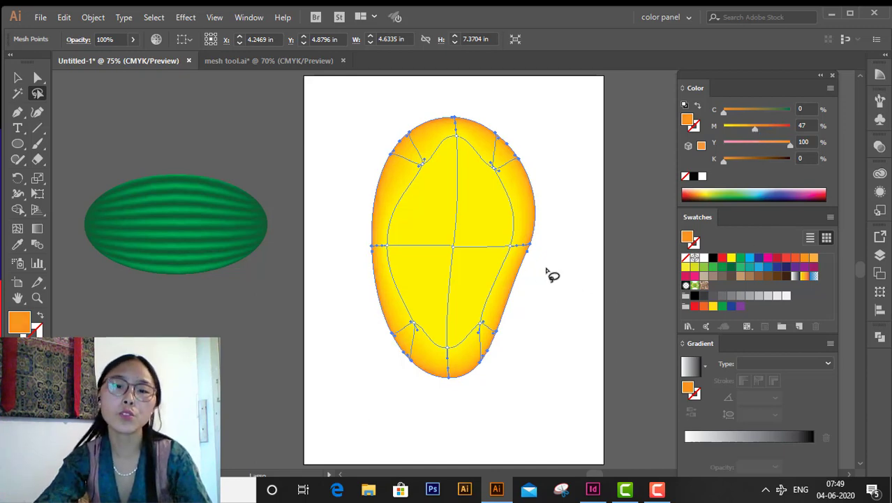
Compare with the finished mango in mesh tool.ai and add a lengthwise mesh line just left of the centre line in the untitled document
click(307, 65)
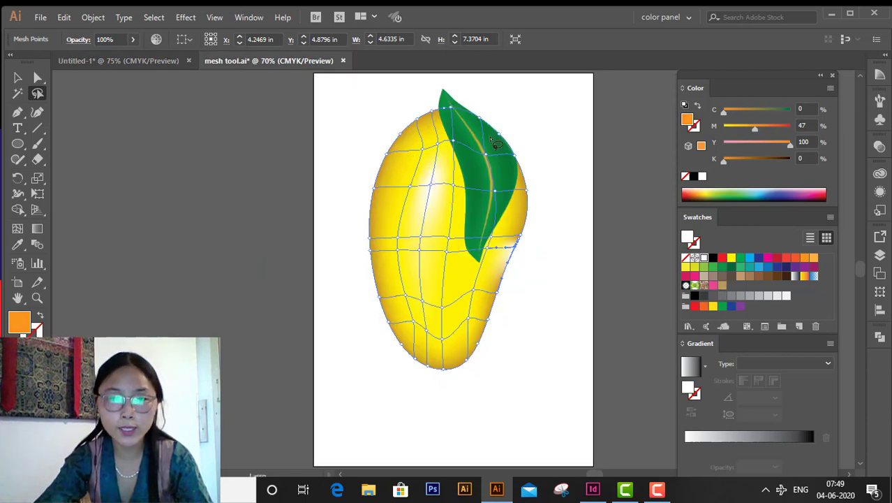
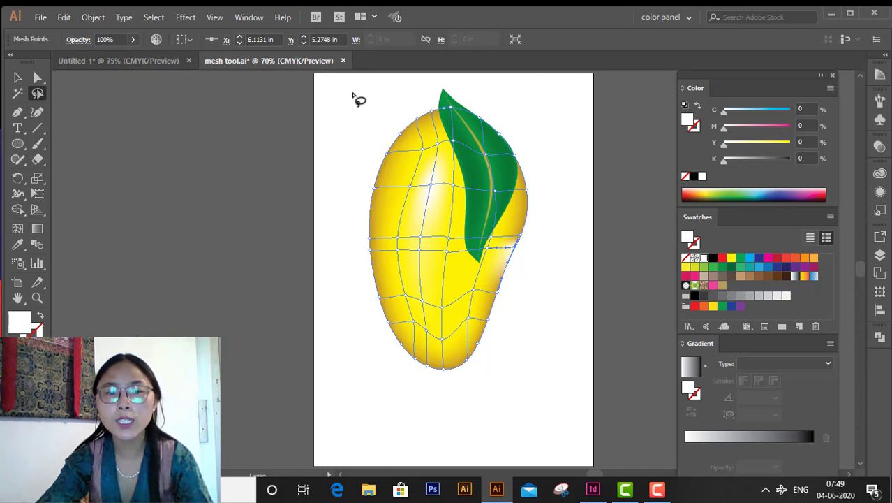
click(138, 61)
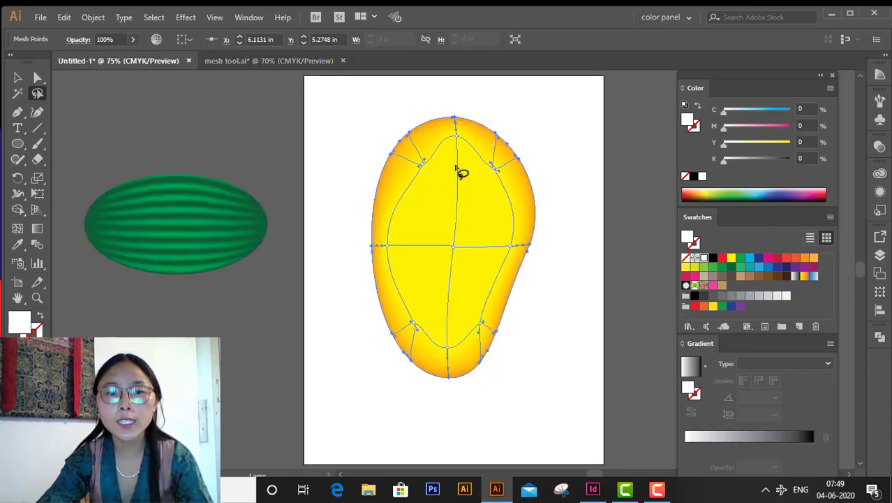
click(447, 131)
click(18, 228)
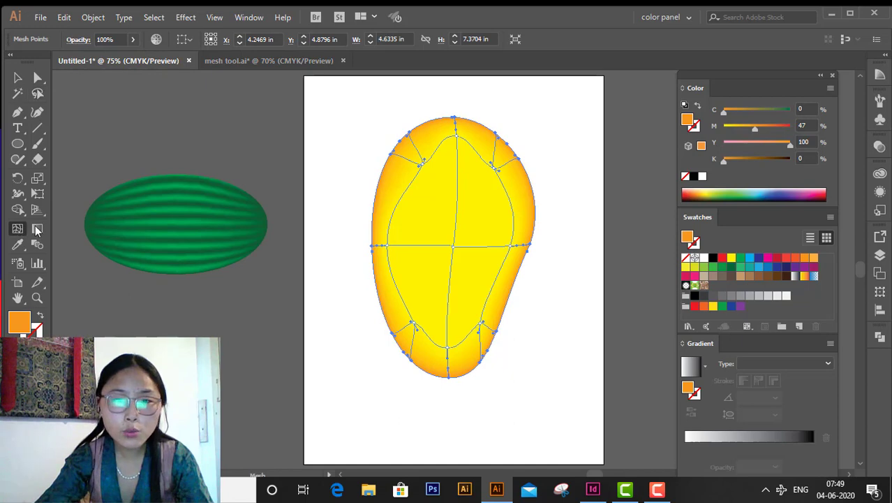
click(438, 123)
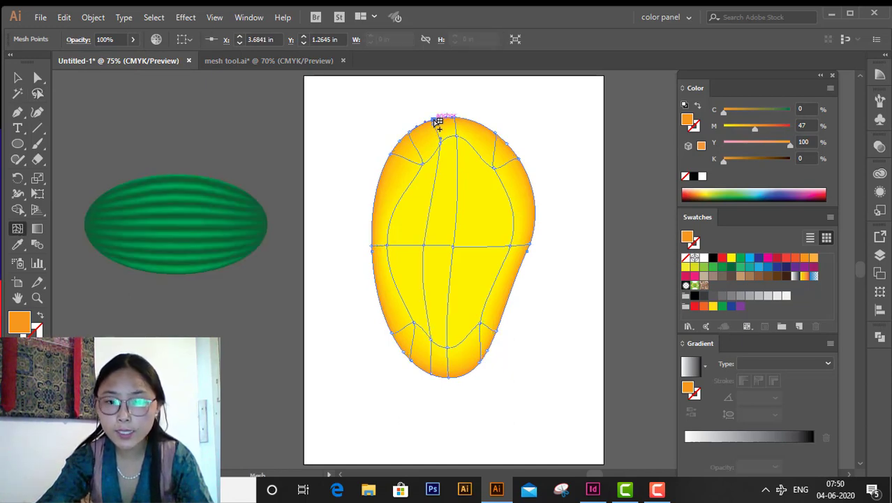
Add two mesh points along the new line in the mango's upper left, matching the upper one to the body's yellow with the Eyedropper
click(438, 185)
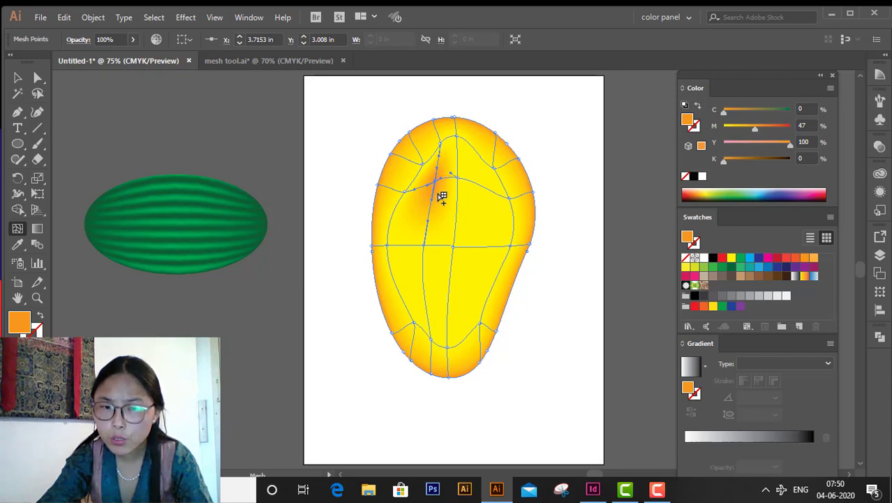
click(18, 246)
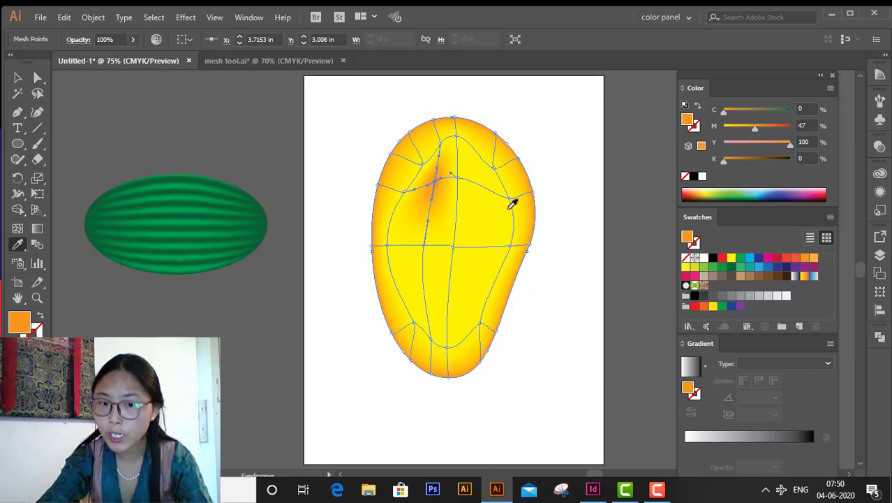
click(487, 221)
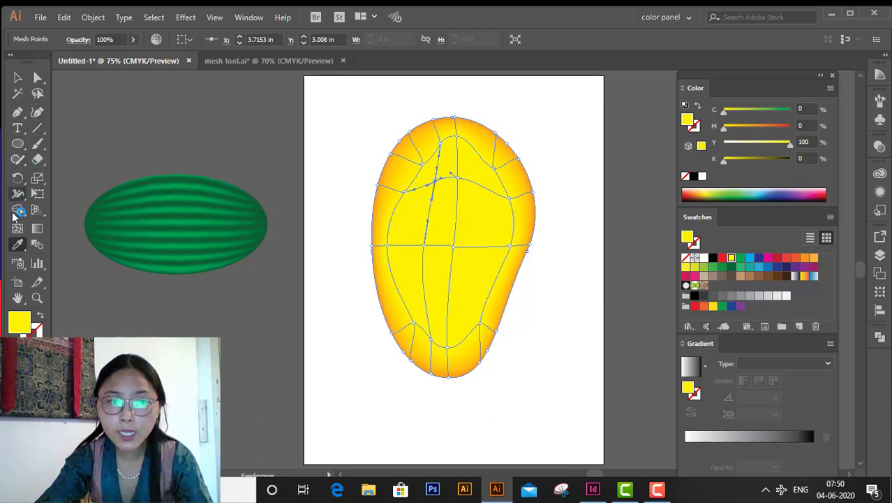
click(18, 230)
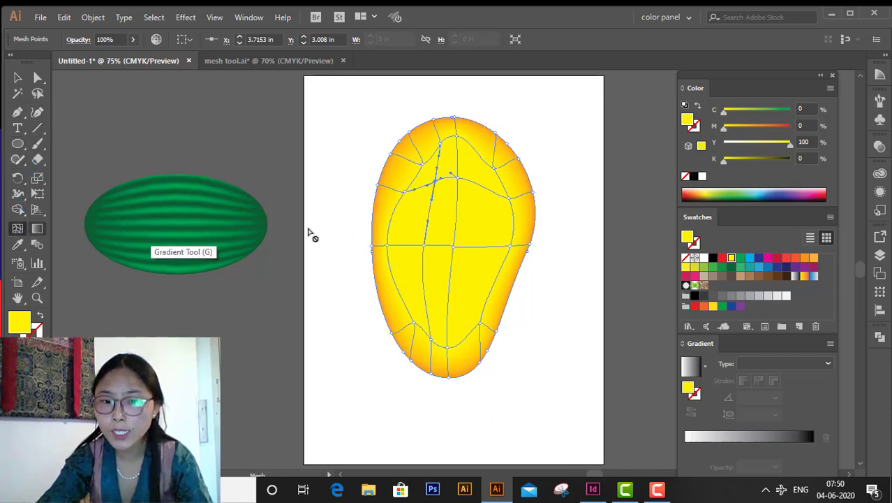
click(431, 213)
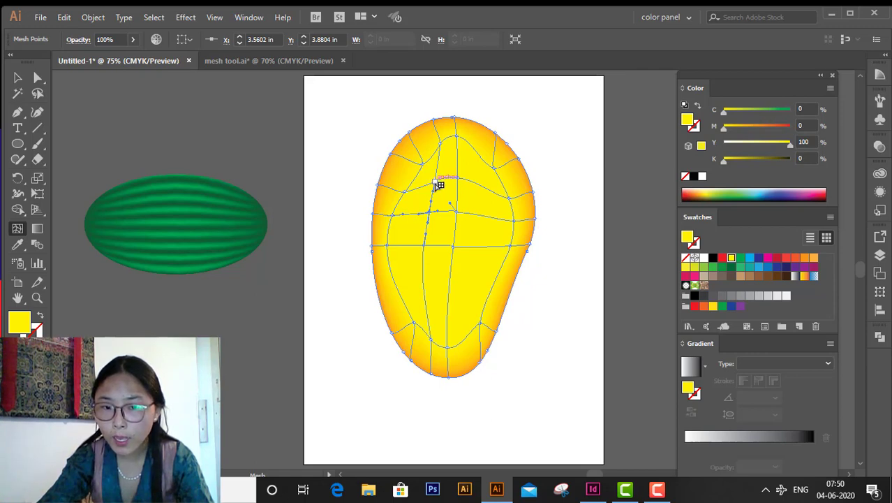
Colour the upper of the two new mesh points white and set the yellow of the point below it to 70%
click(436, 182)
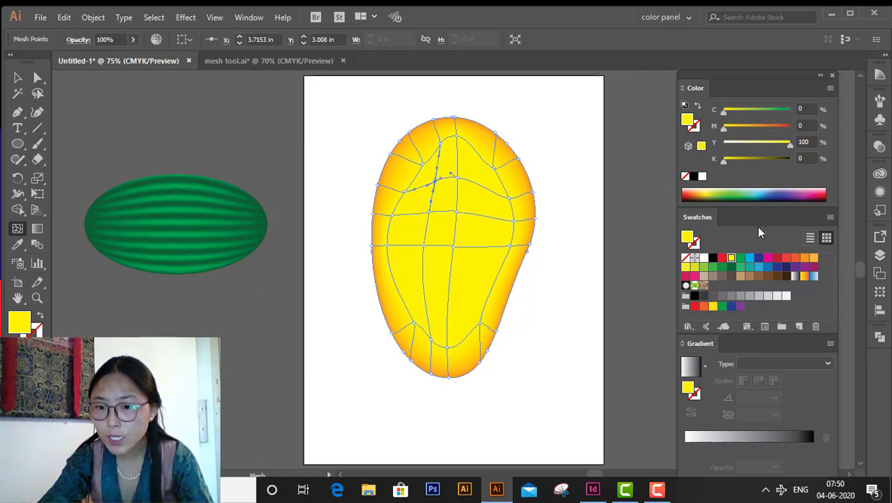
click(704, 258)
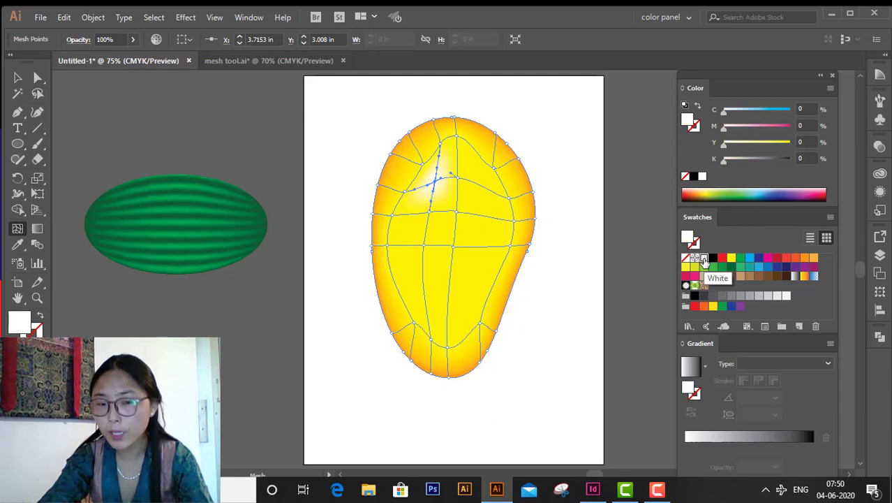
click(431, 212)
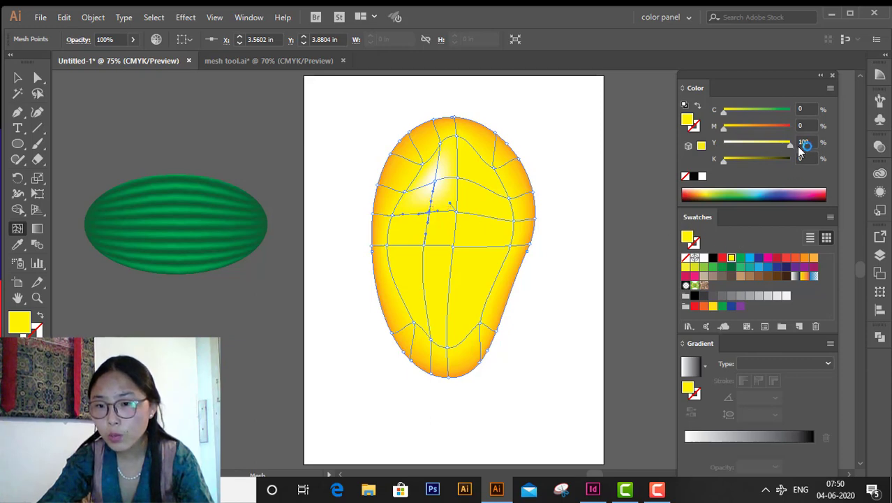
drag(789, 145, 769, 148)
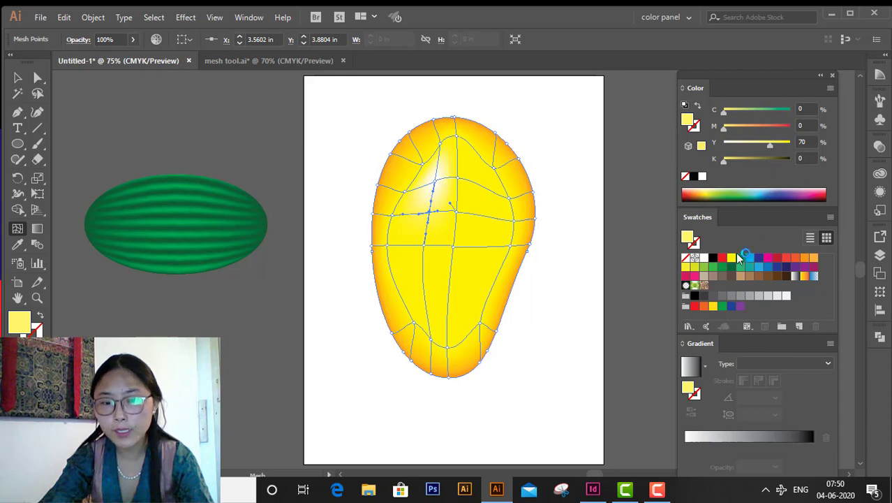
Try 55% yellow on the next mesh point down and an extra mesh row just above it, and undo both changes
click(429, 248)
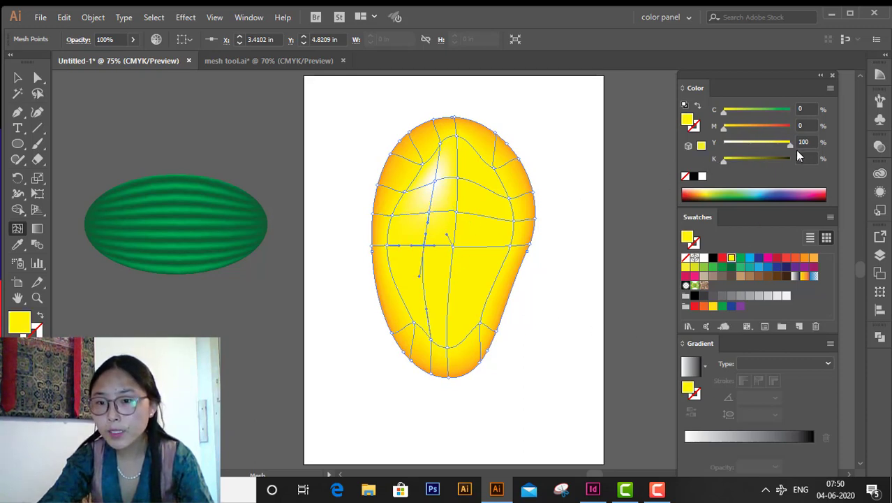
drag(789, 147, 759, 149)
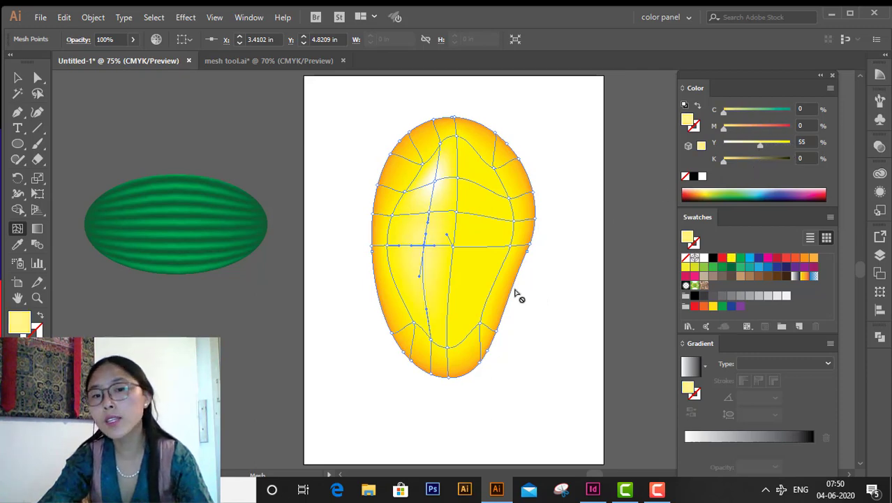
click(430, 213)
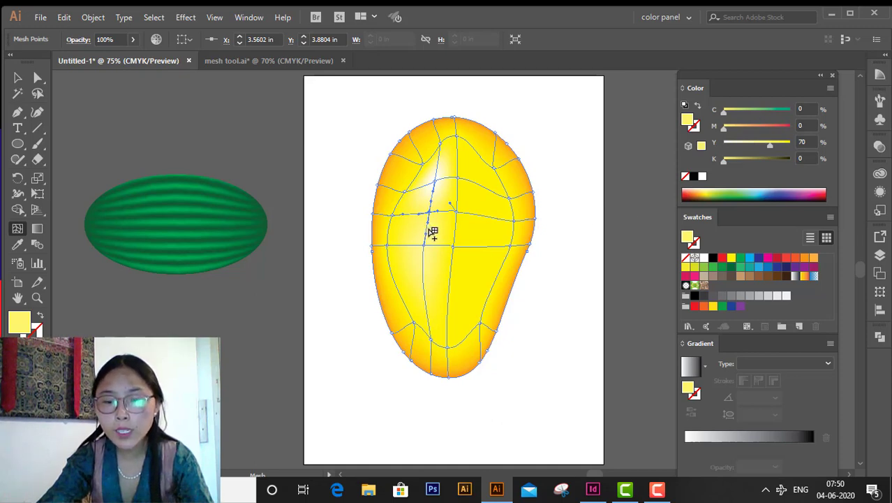
drag(428, 226, 428, 228)
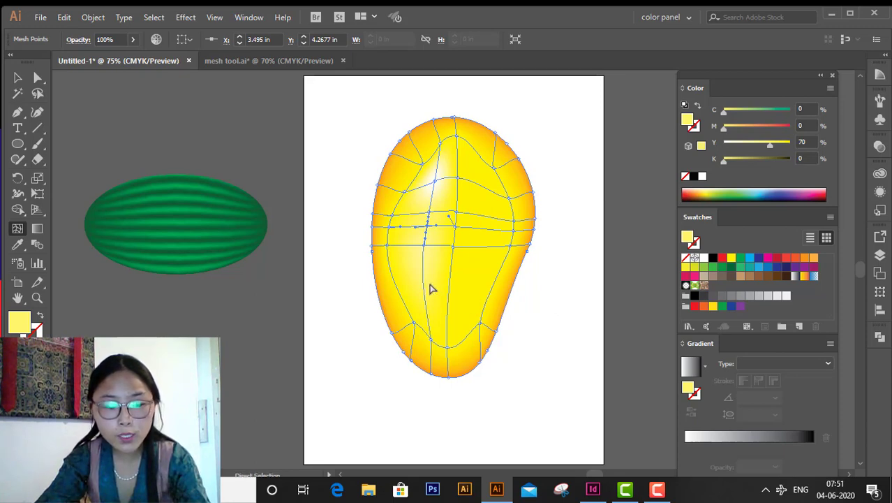
key(ctrl+z)
key(ctrl+z)
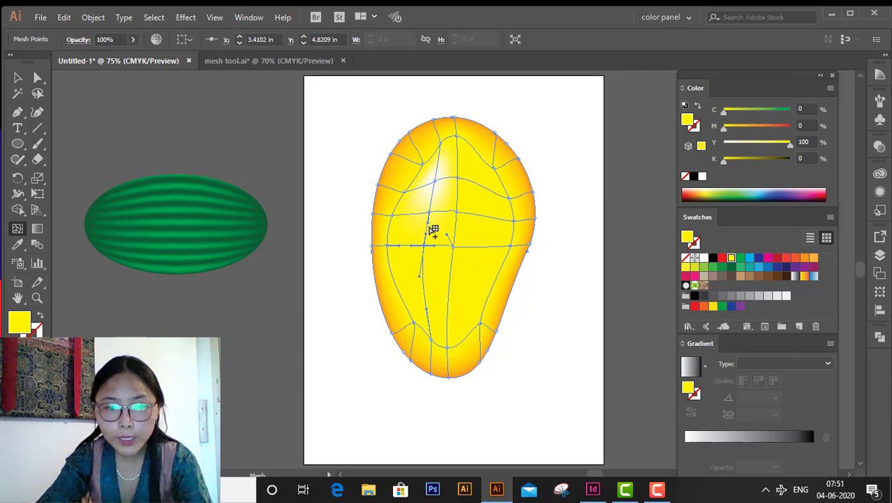
Undo the white and lighter yellow highlight colours applied to the two mesh points in the mango's upper left
key(ctrl+z)
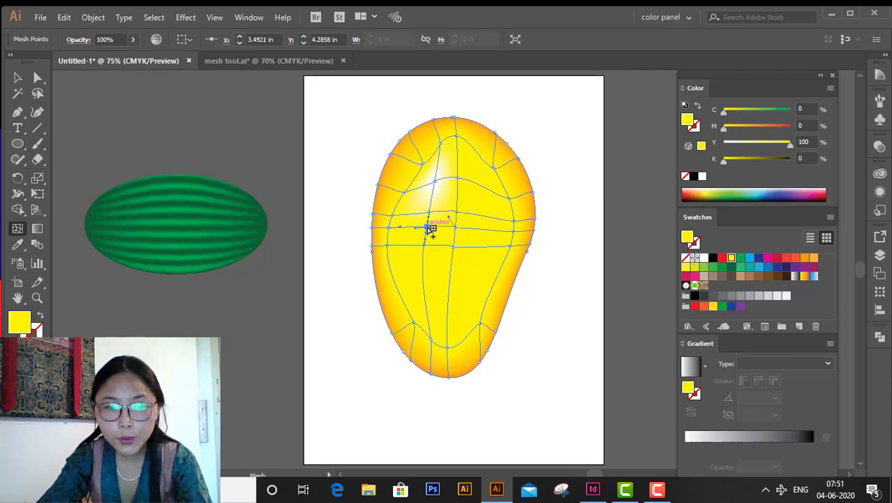
key(ctrl+shift+z)
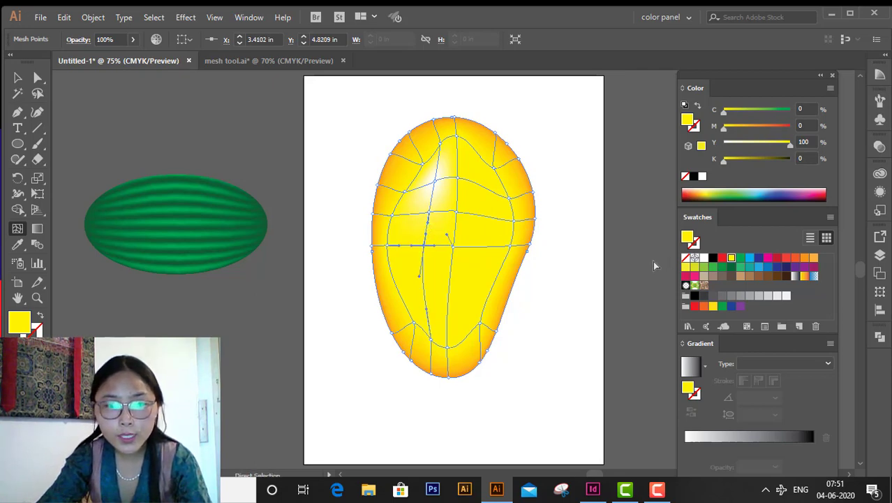
key(ctrl+z)
key(ctrl+z)
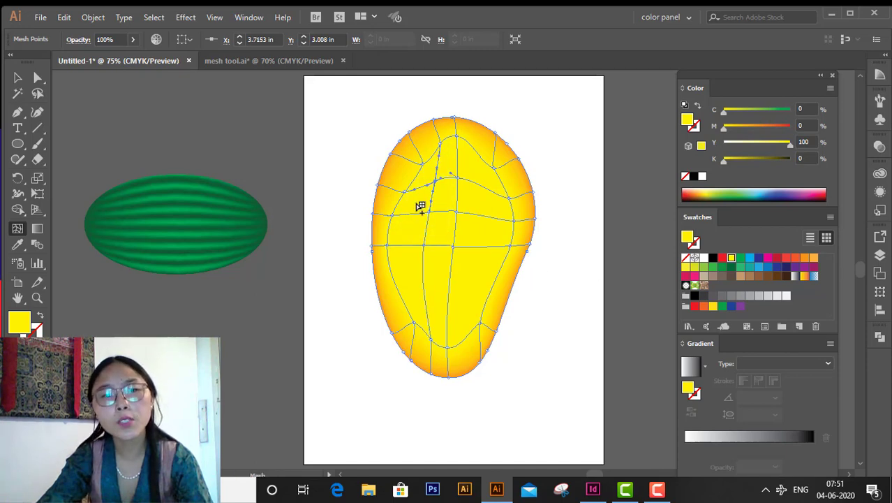
Add two lengthwise mesh lines from the mango's top edge and two crosswise mesh rows, one above and one below its middle row
click(427, 128)
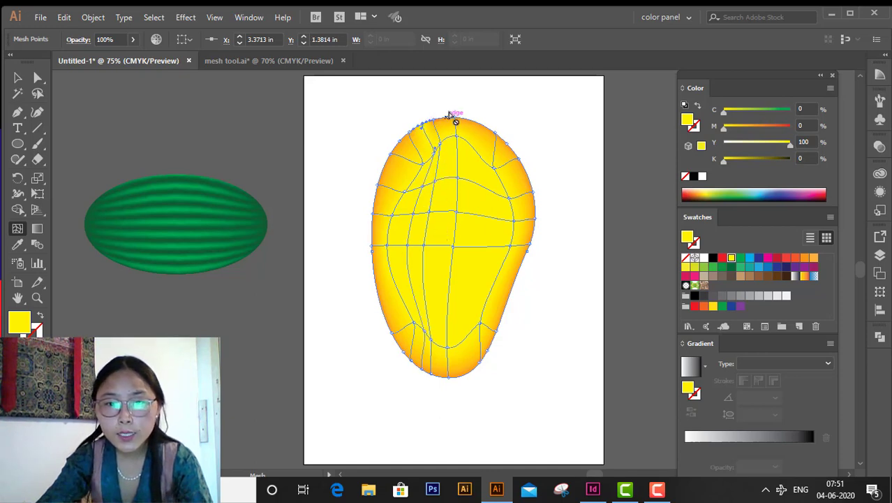
click(450, 120)
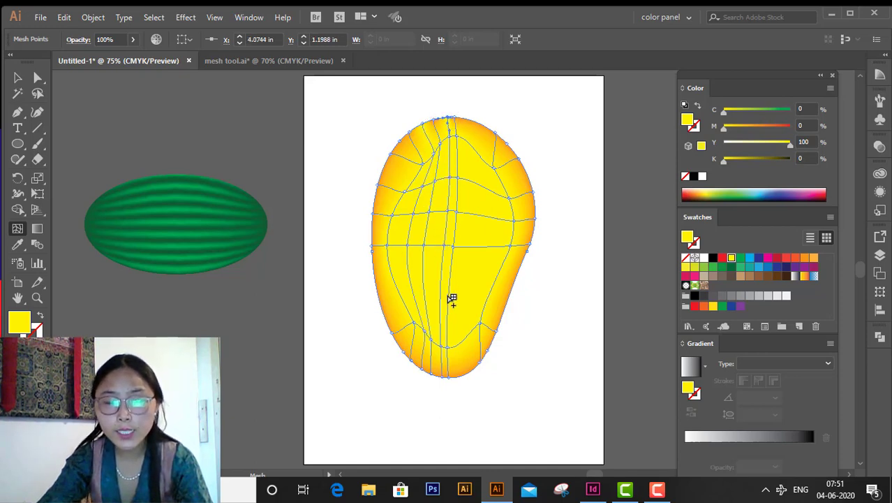
click(428, 231)
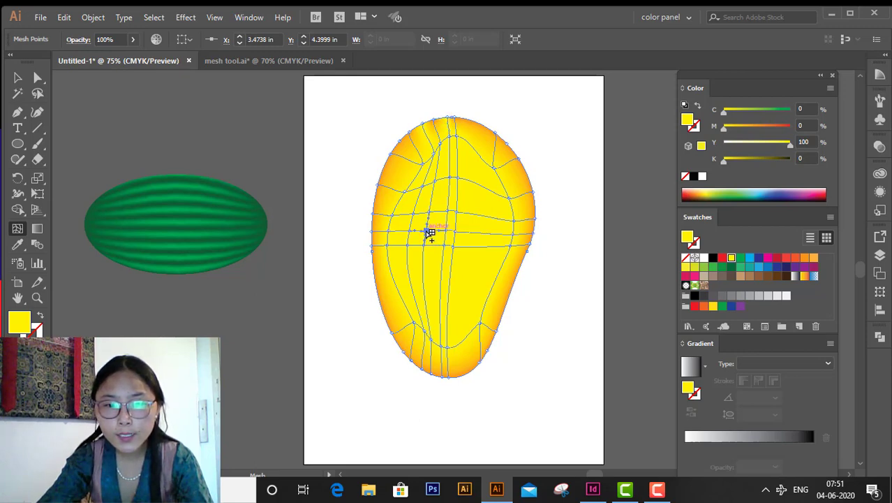
click(425, 266)
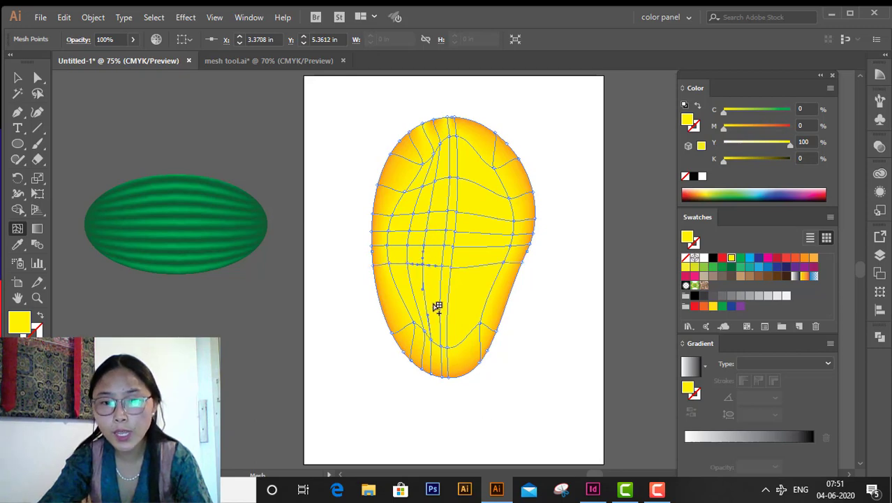
Switch the colour sliders to HSB and set the saturation of the mango's upper-left highlight mesh point to 40%
click(436, 184)
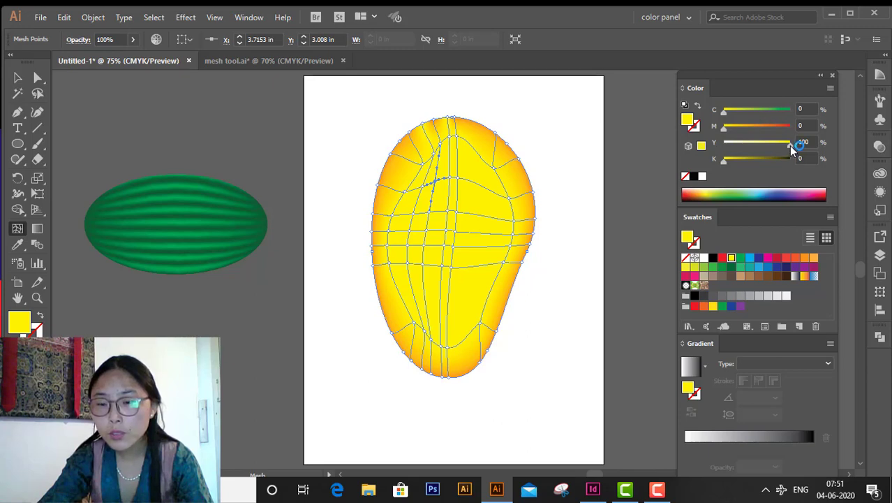
click(830, 88)
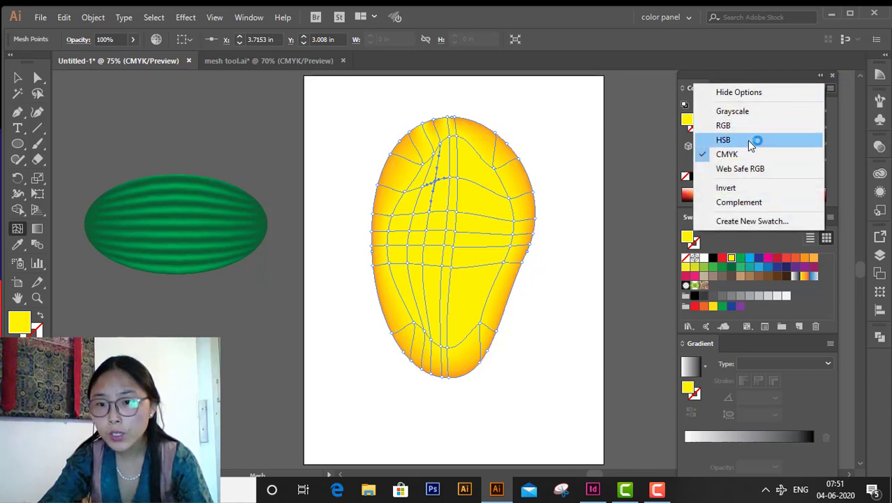
click(754, 139)
drag(788, 132, 749, 140)
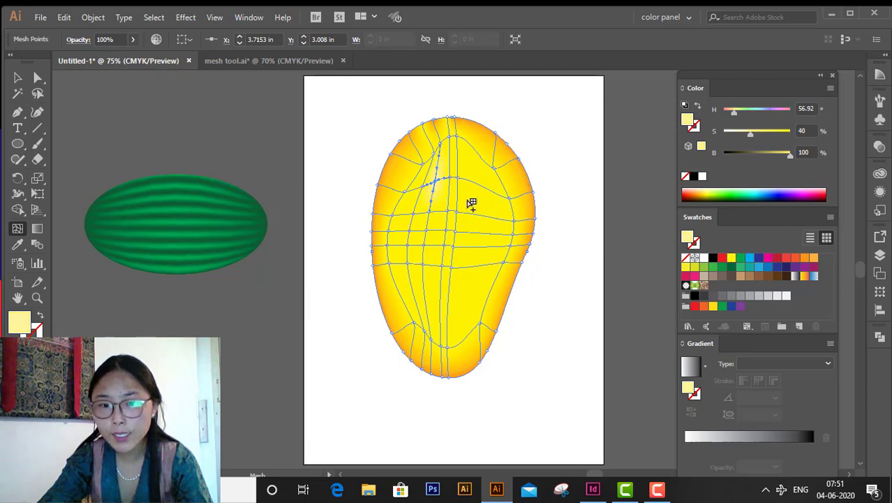
Try white on the mesh point just below the highlight point, and undo the colour changes on both points
click(433, 216)
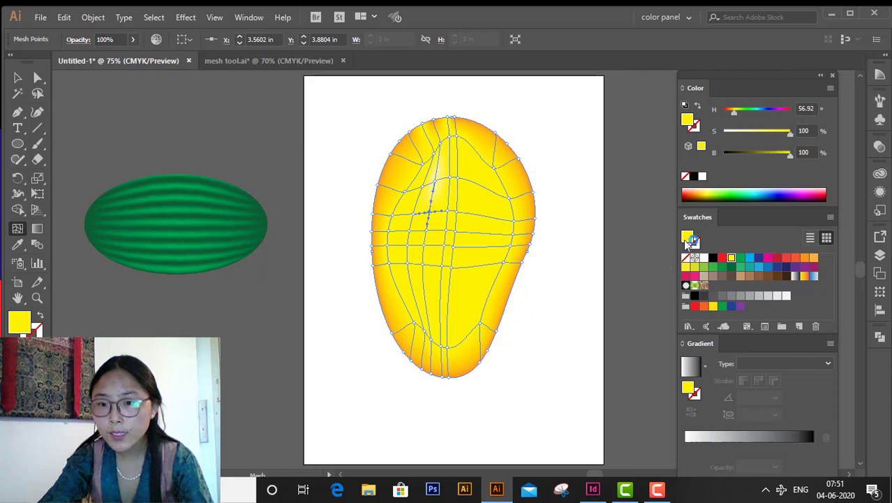
click(703, 260)
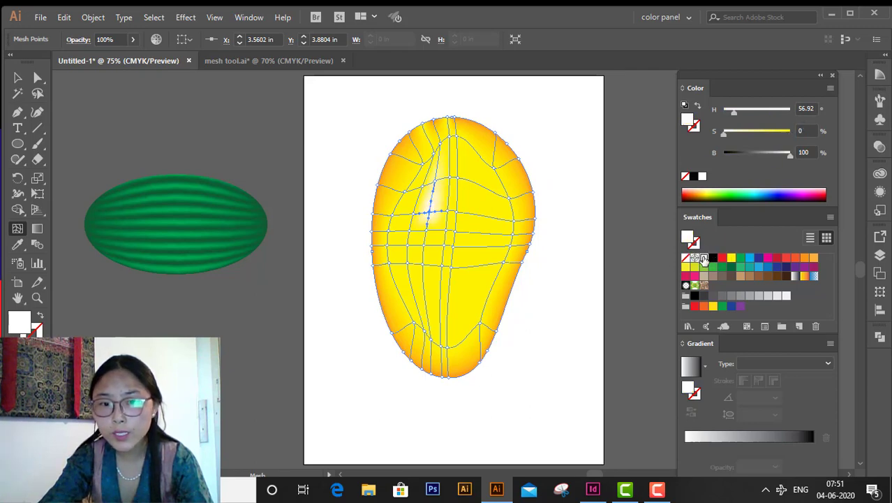
key(ctrl+z)
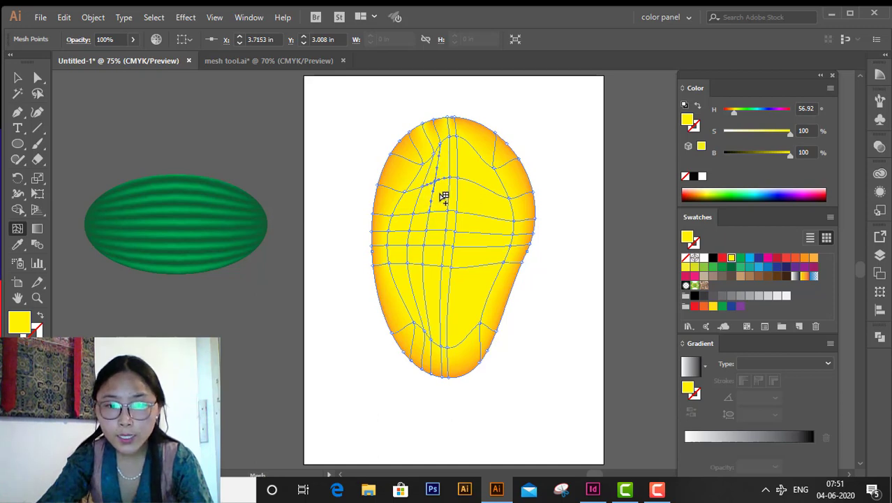
Colour the upper highlight mesh point white and set the saturation of the point three rows below it to 52%
drag(446, 194, 458, 178)
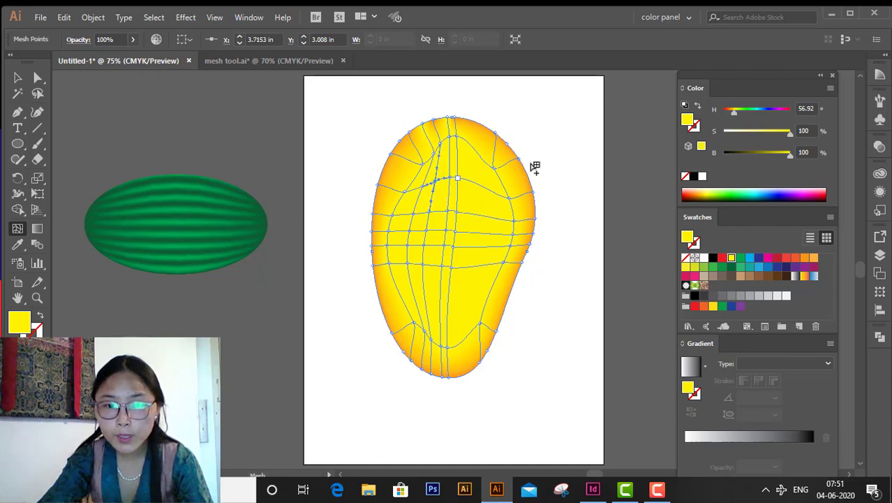
click(704, 258)
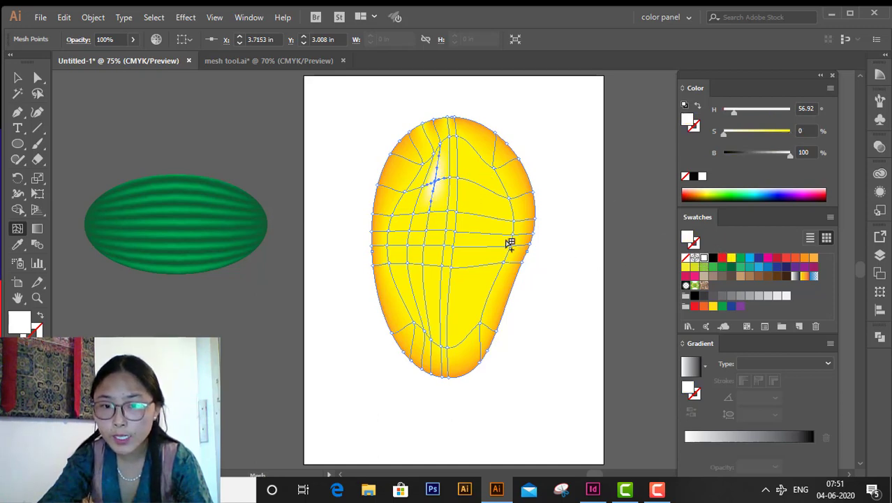
click(434, 230)
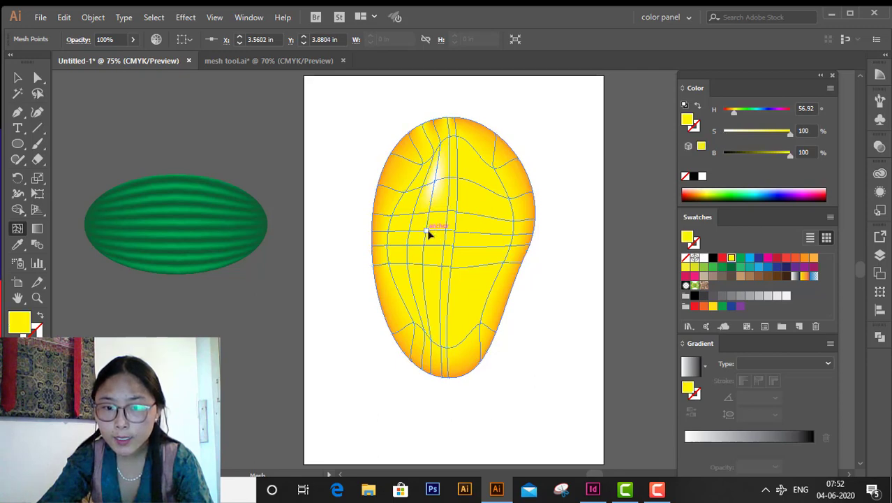
click(424, 245)
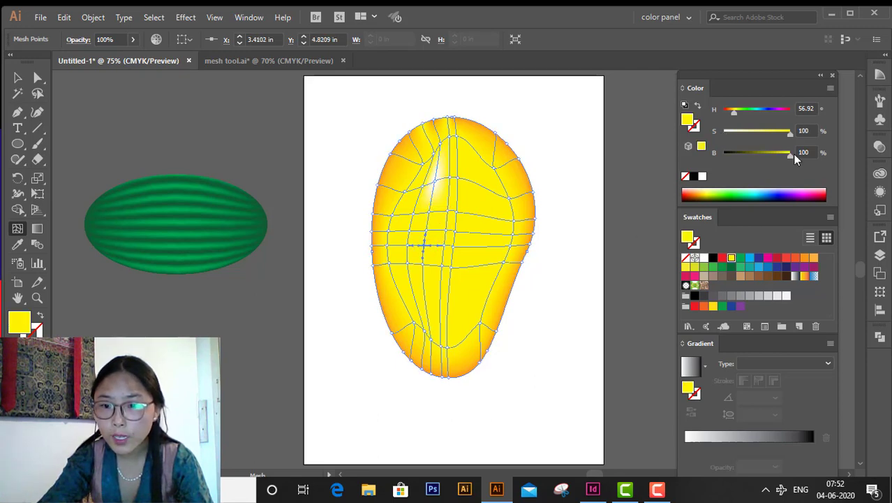
drag(792, 137, 759, 140)
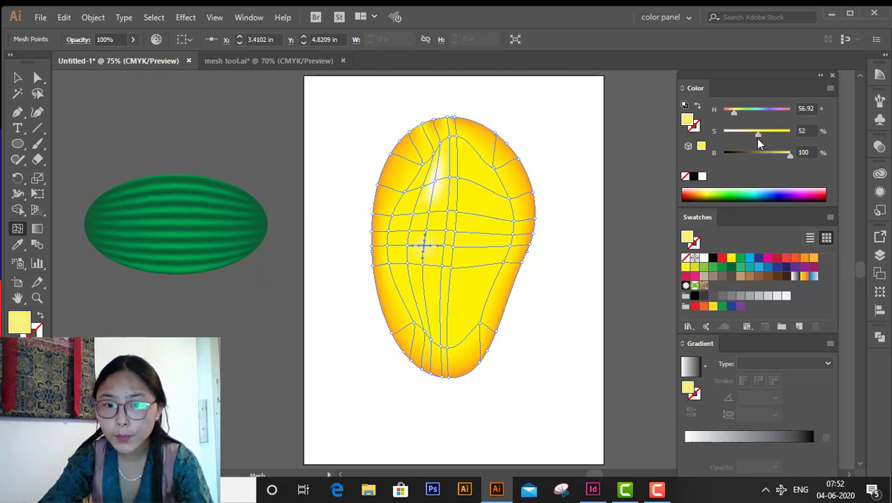
Set the saturation of the two mesh points in between to 54% for the lower and 57% for the upper, and deselect the mango
click(431, 210)
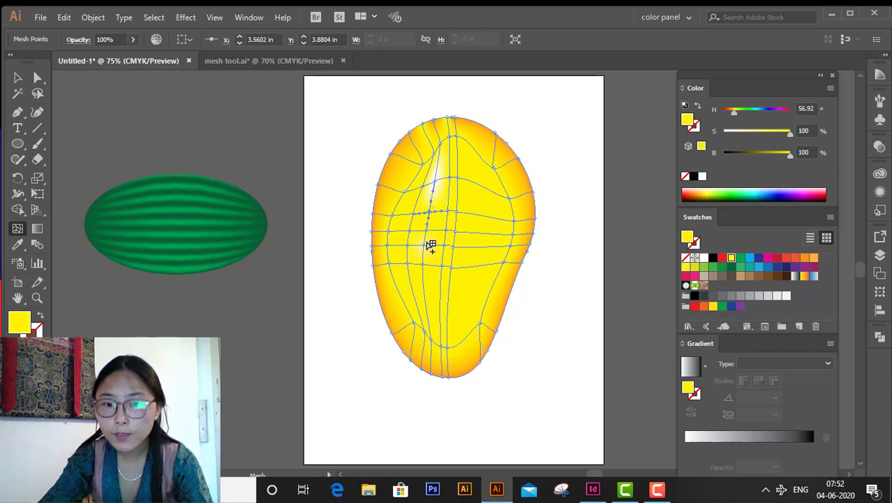
click(427, 231)
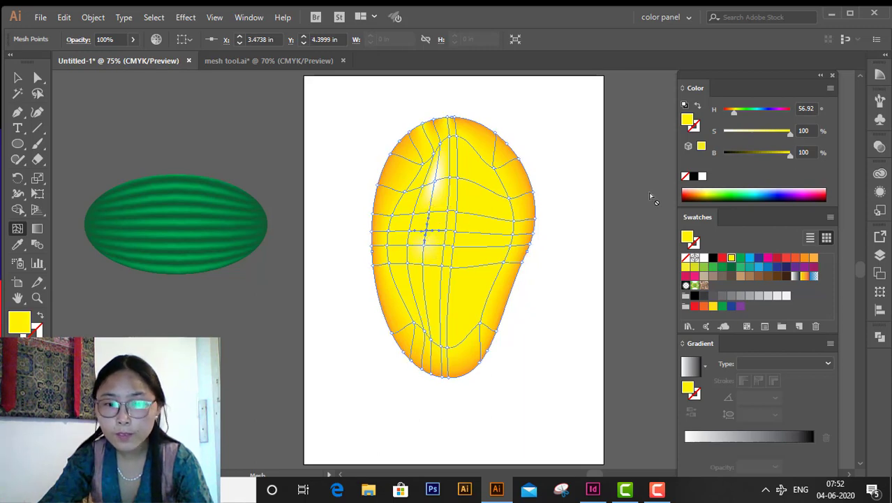
drag(790, 131, 765, 139)
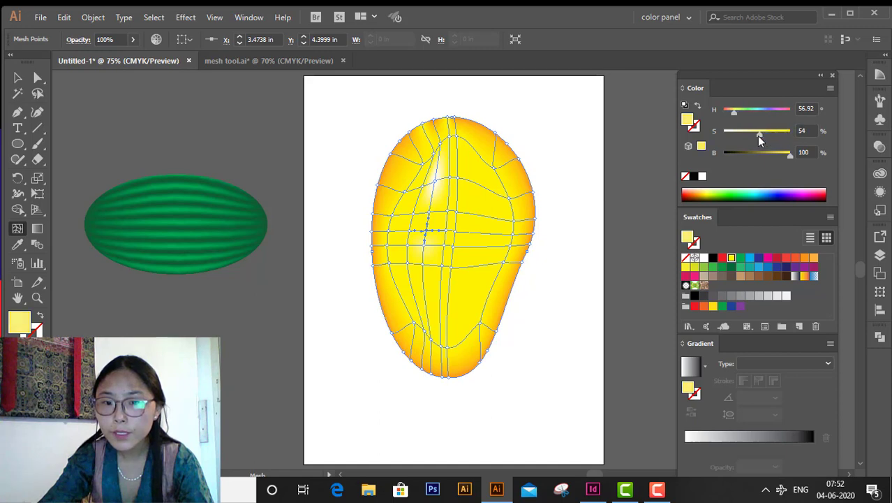
click(431, 212)
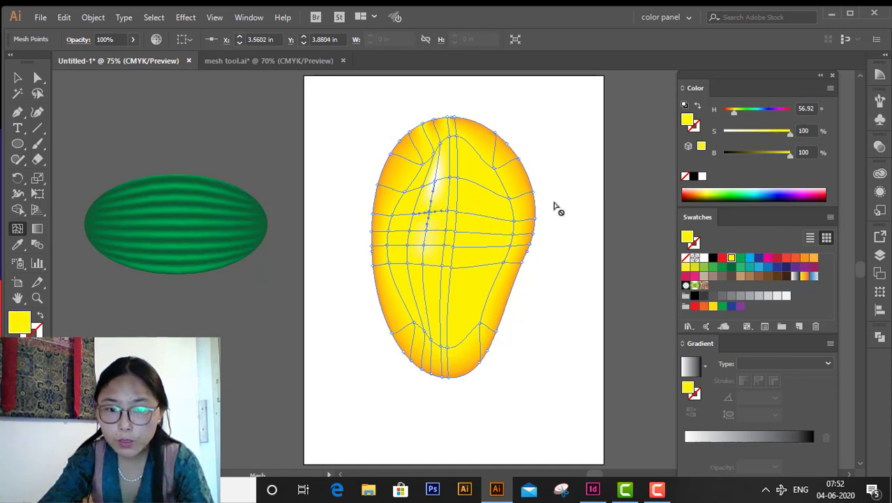
click(762, 132)
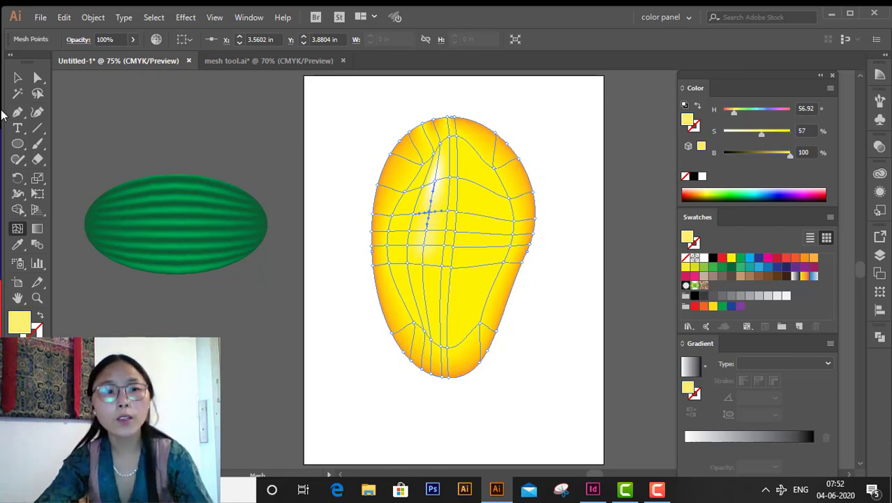
click(18, 78)
click(480, 311)
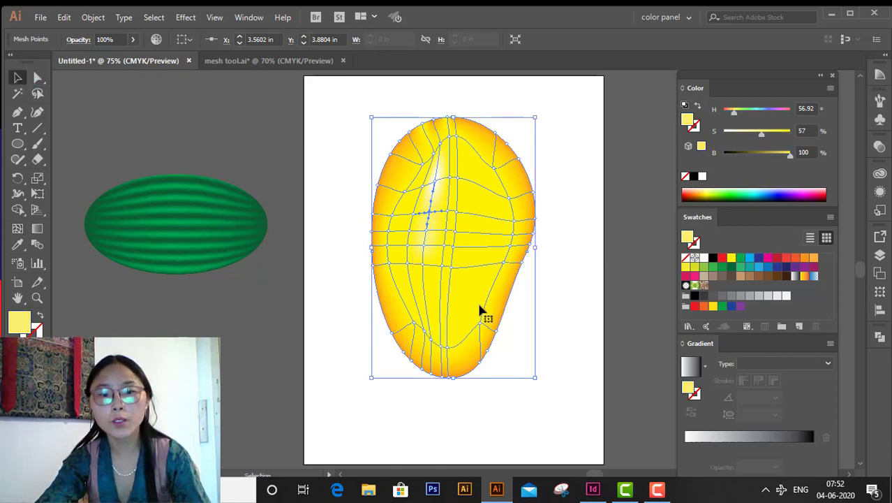
click(579, 305)
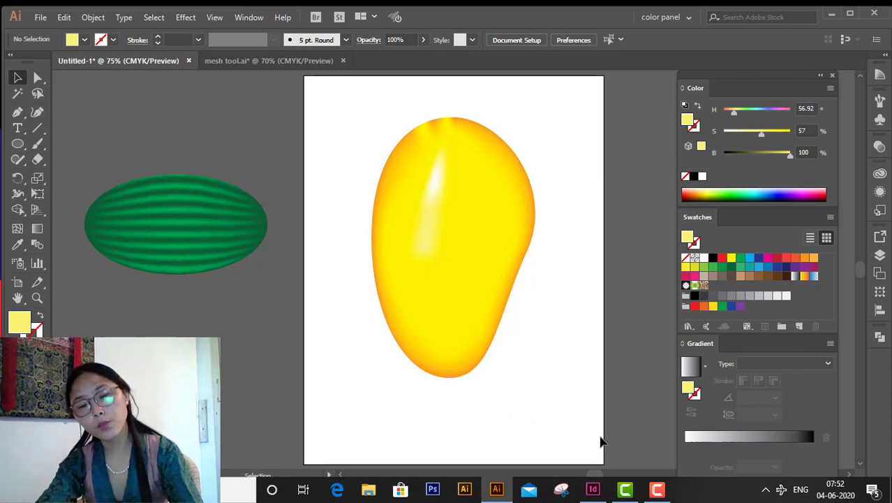
Examine the finished mango with its mesh and leaf in mesh tool.ai, both selected and deselected
click(275, 62)
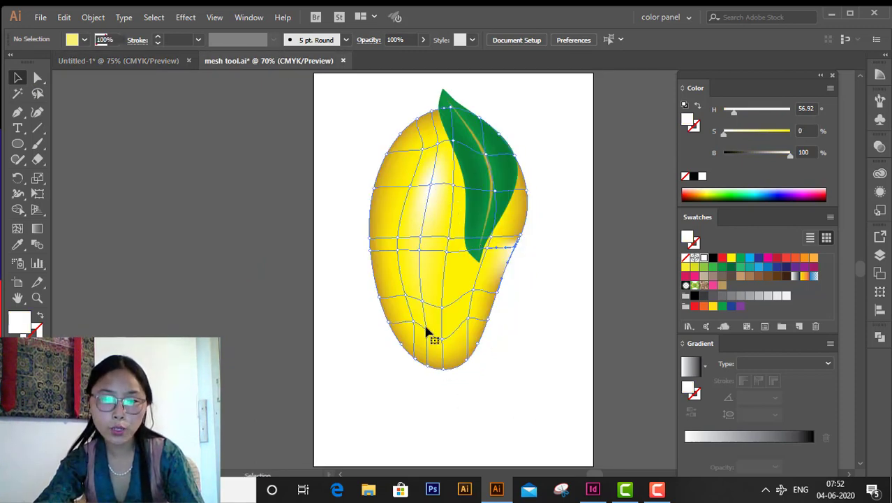
click(428, 346)
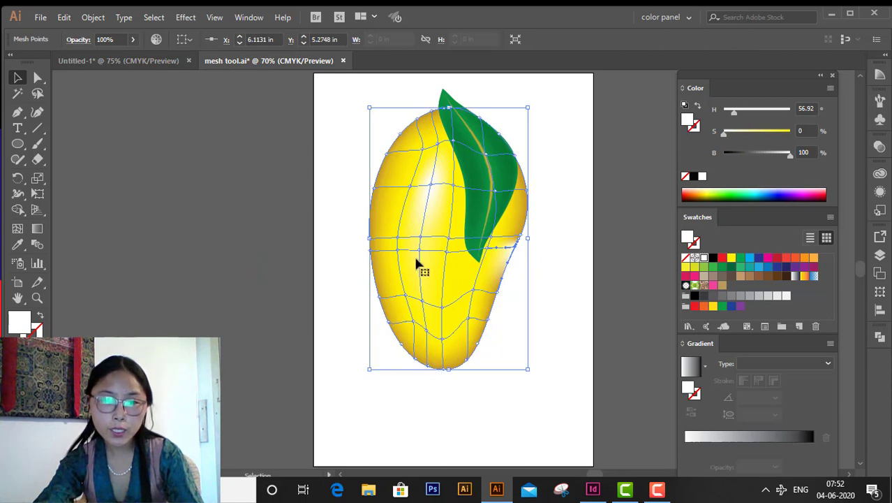
click(643, 277)
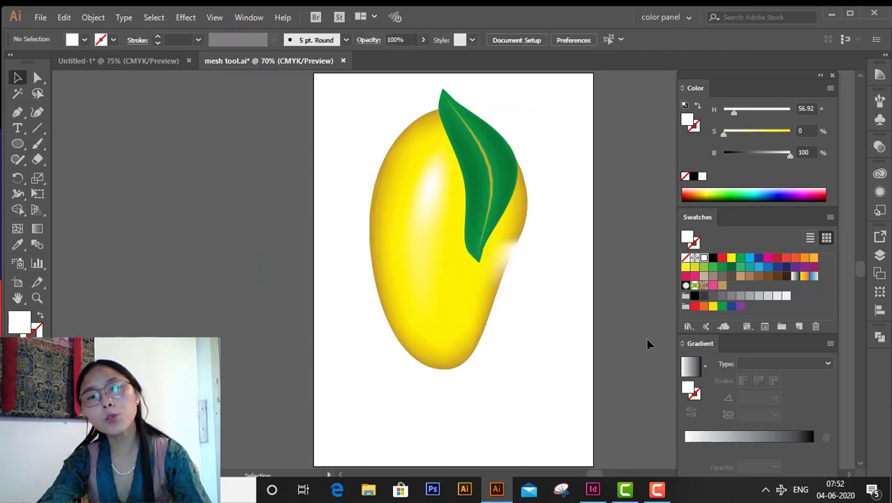
Return to the untitled document and move the whole mango 2.81 in left and 0.48 in up
click(146, 60)
click(472, 261)
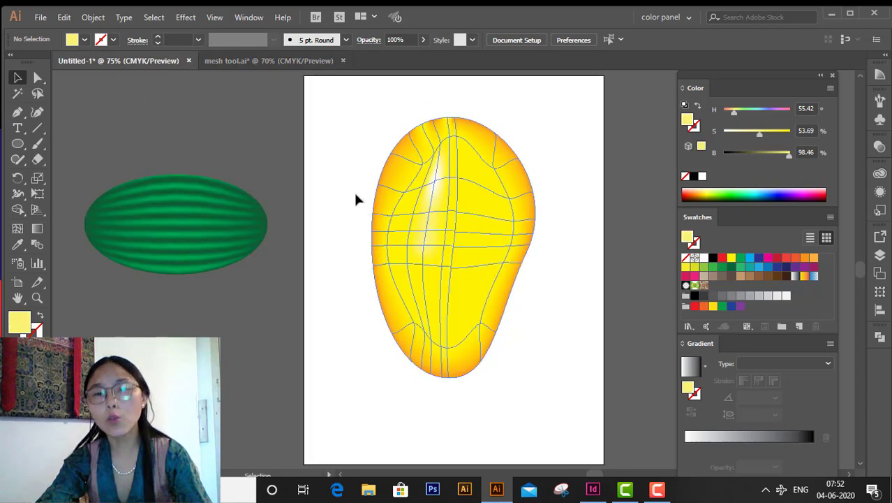
drag(365, 147, 523, 435)
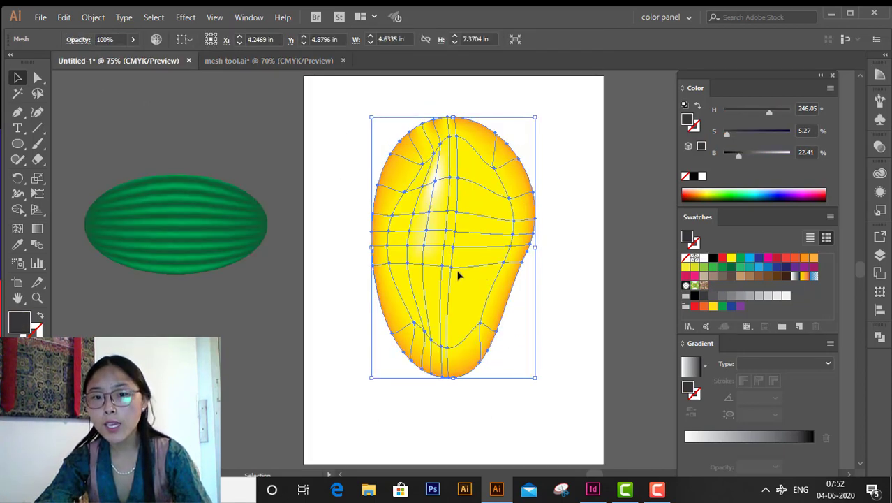
drag(458, 273, 390, 252)
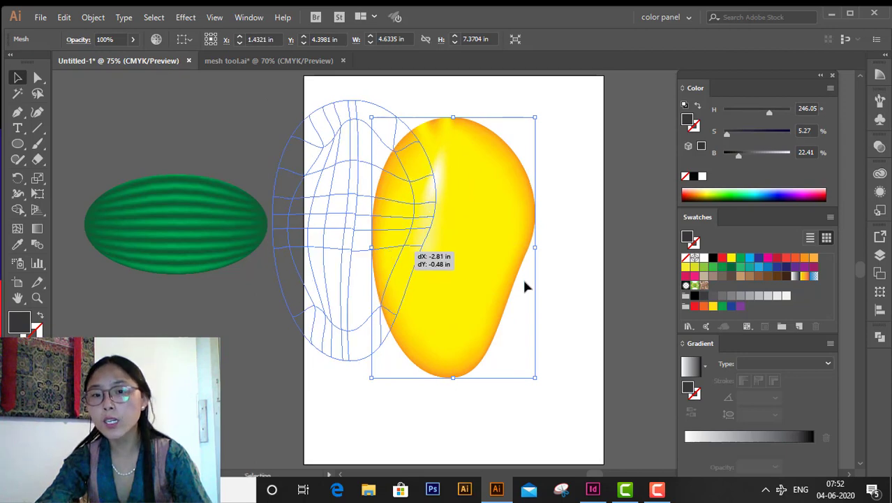
Draw a narrow upright ellipse about 1.65 by 5.54 in beside the mango and convert its top and bottom anchor points to corners
click(18, 143)
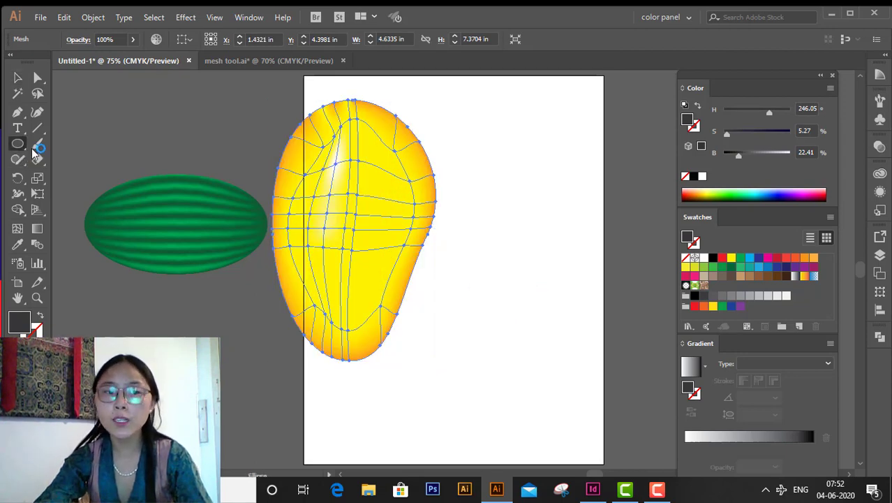
drag(504, 144, 563, 340)
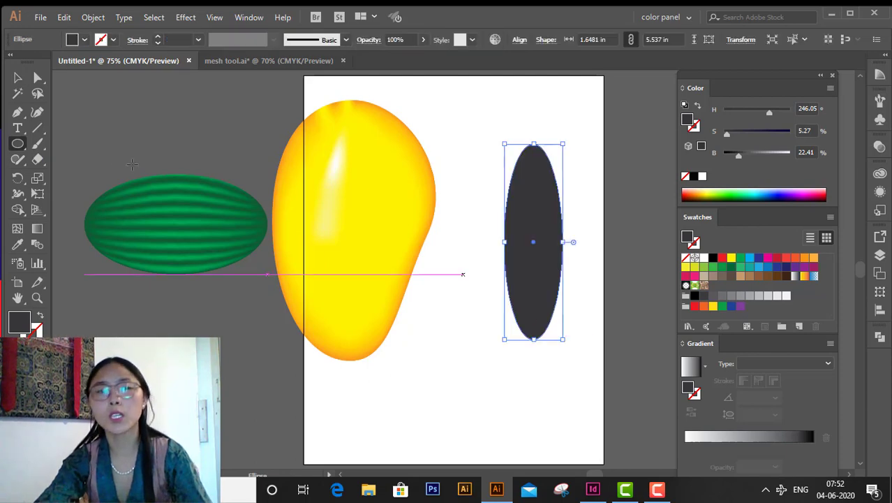
click(17, 113)
click(19, 118)
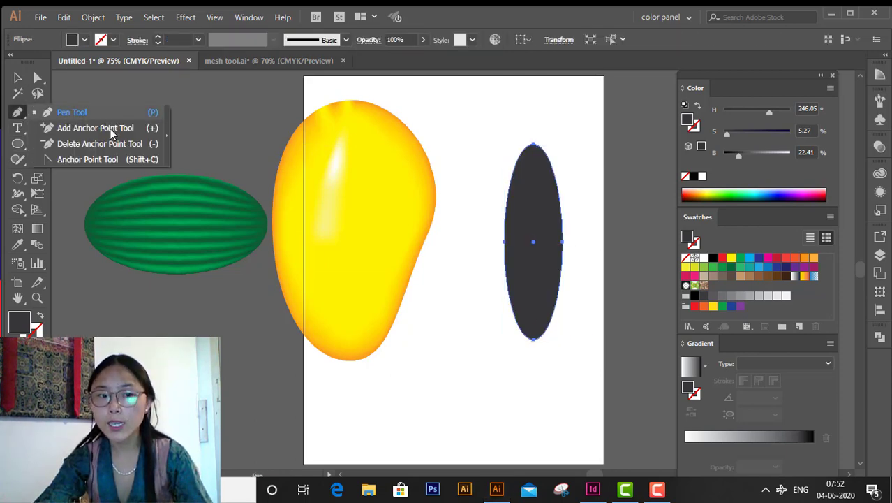
click(136, 162)
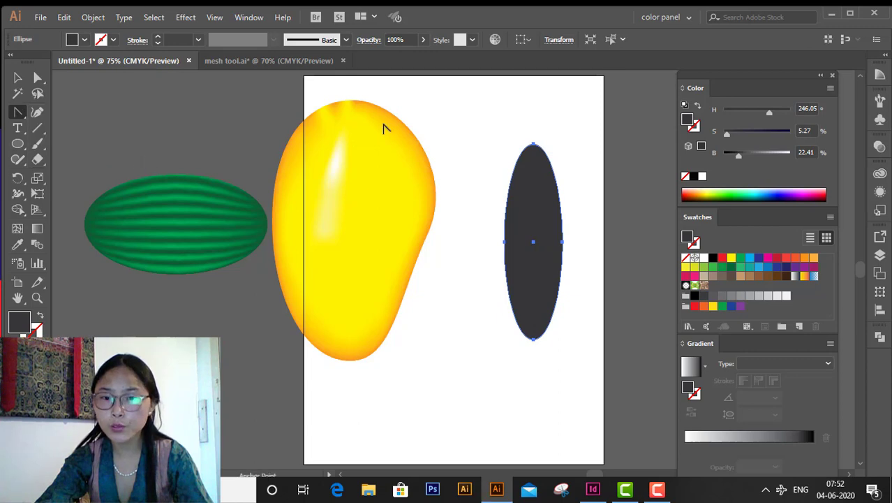
click(534, 145)
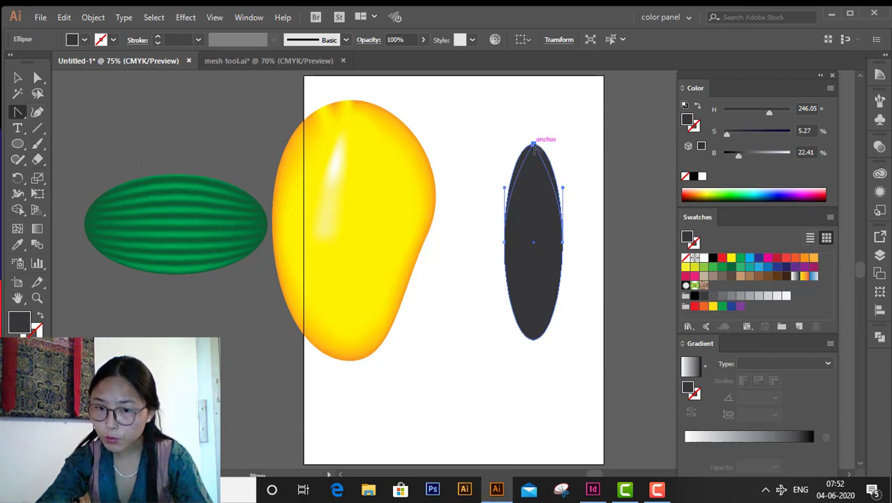
click(534, 340)
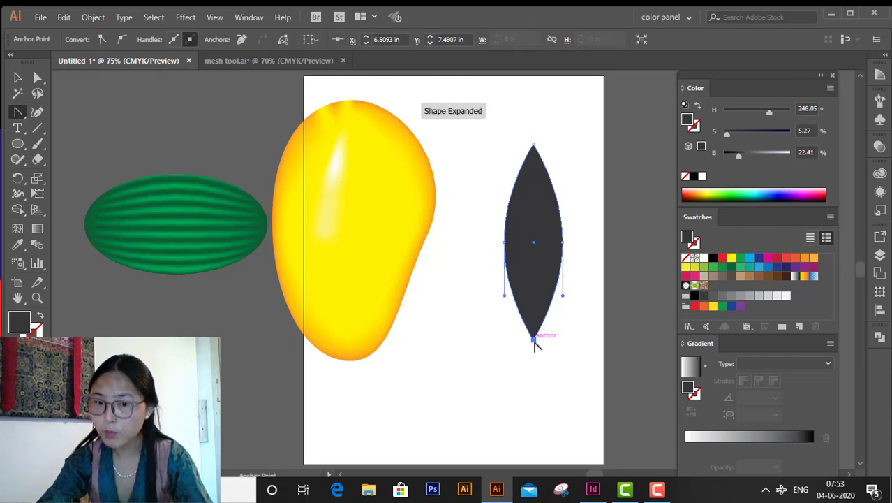
Fill the pointed leaf shape with the dark green swatch, comparing it with the leaf in mesh tool.ai
click(290, 61)
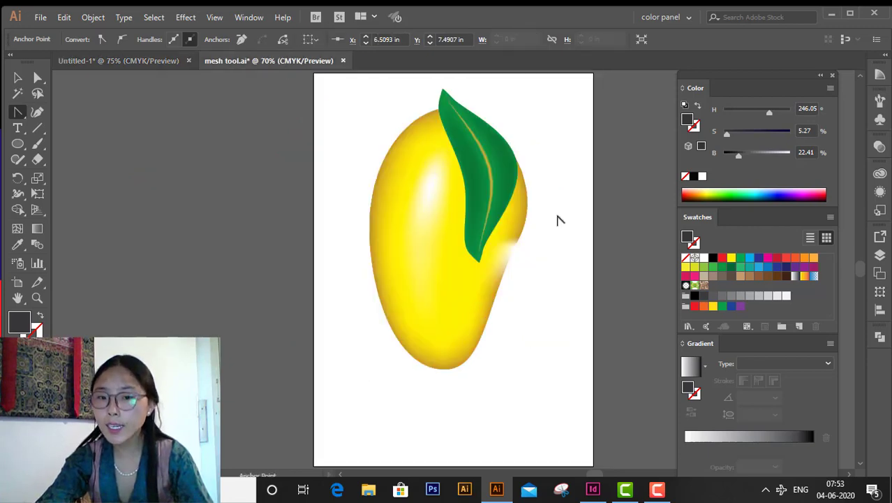
click(171, 63)
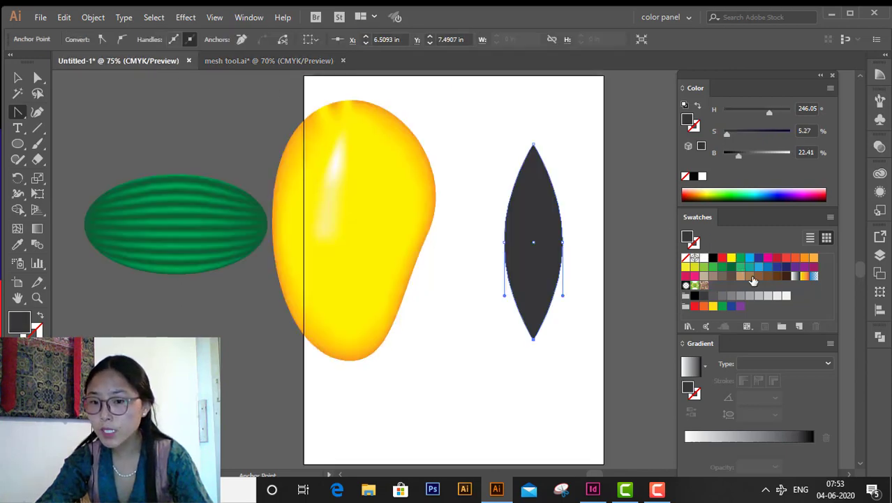
click(731, 266)
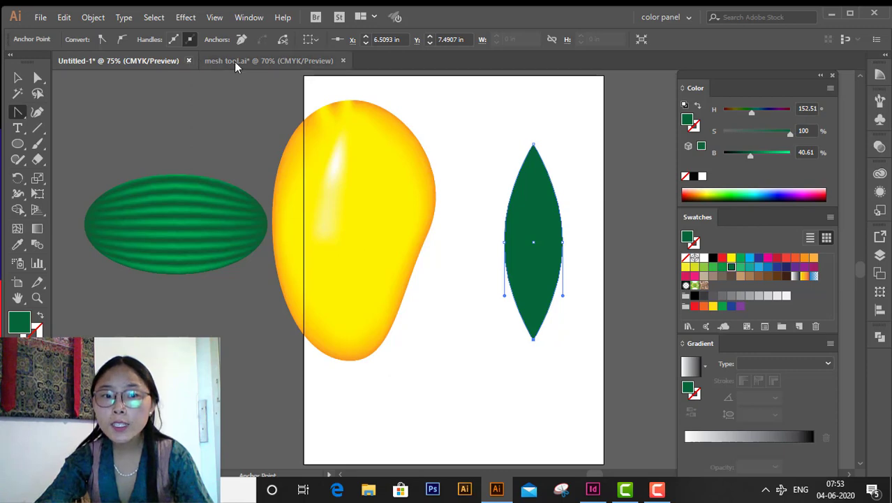
key(ctrl+Tab)
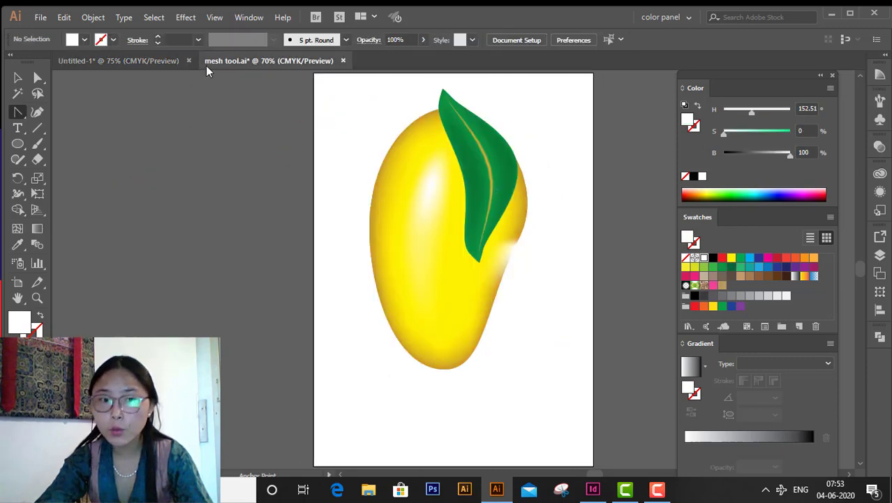
click(173, 62)
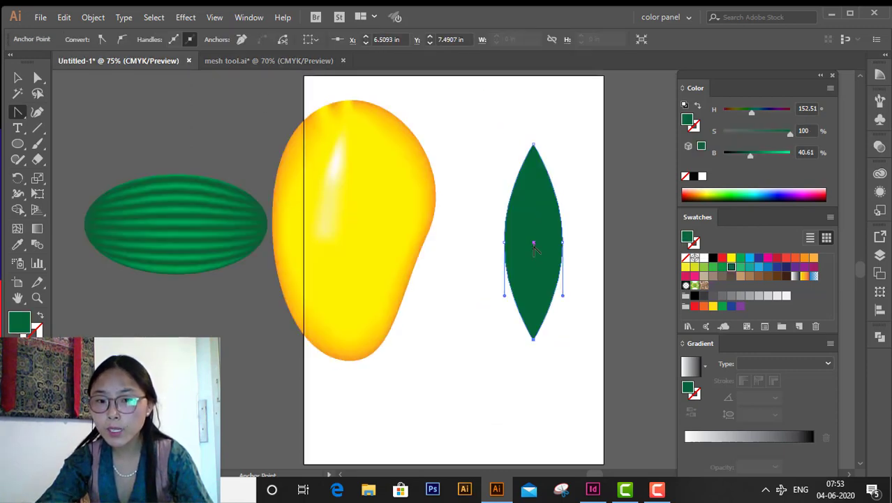
Add a mesh point at the leaf's centre and one close to it on each side along the horizontal mesh line
key(u)
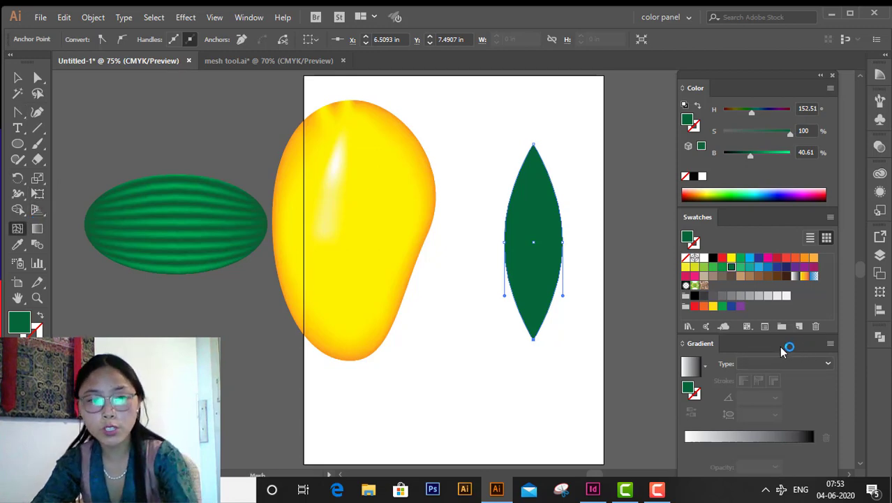
click(535, 243)
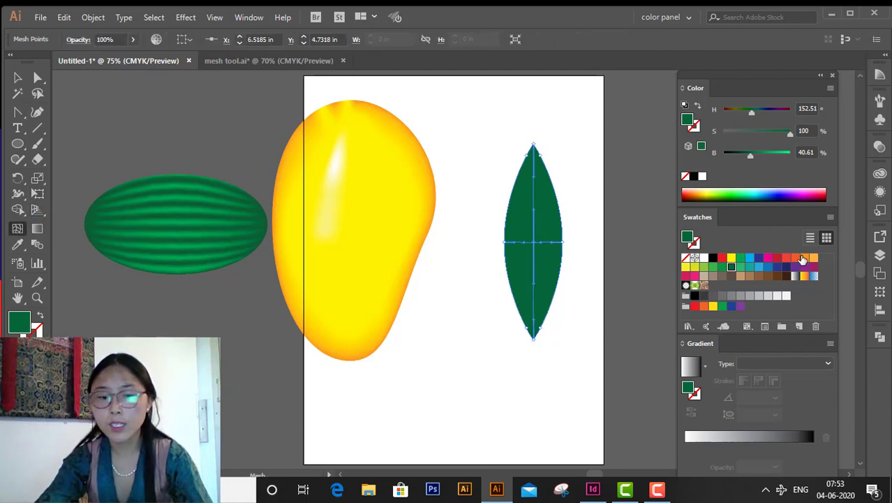
key(ctrl+plus)
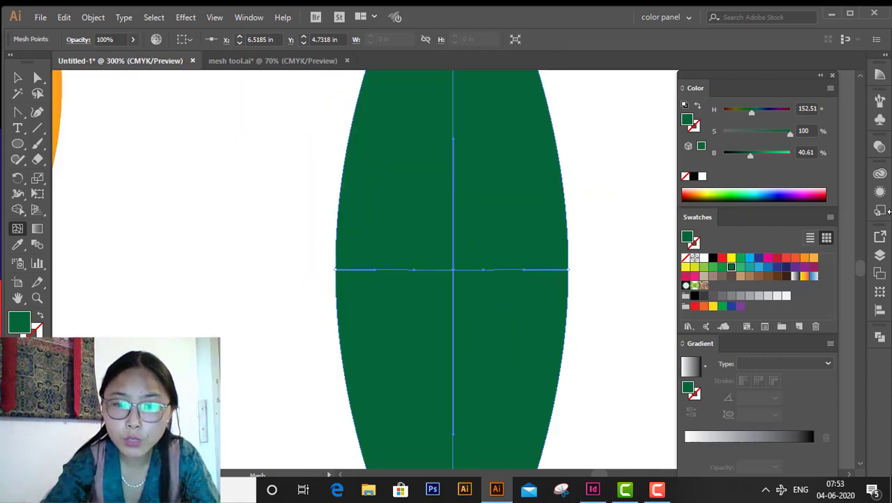
click(467, 271)
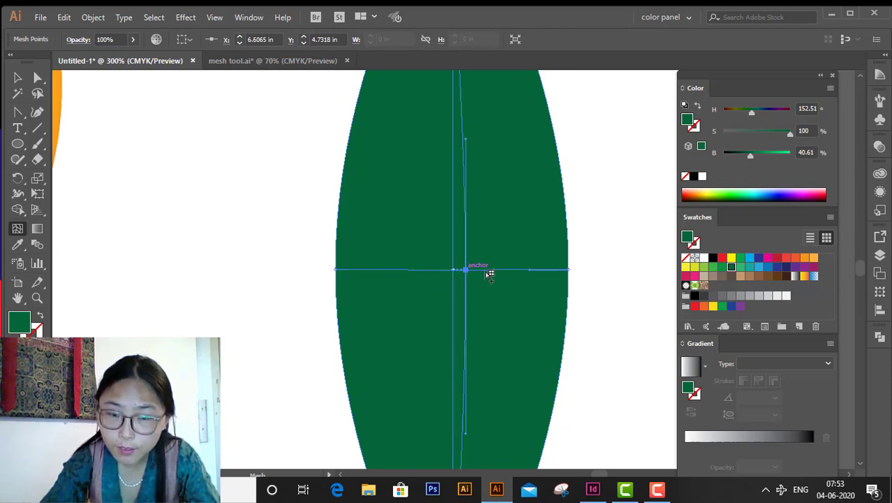
click(449, 272)
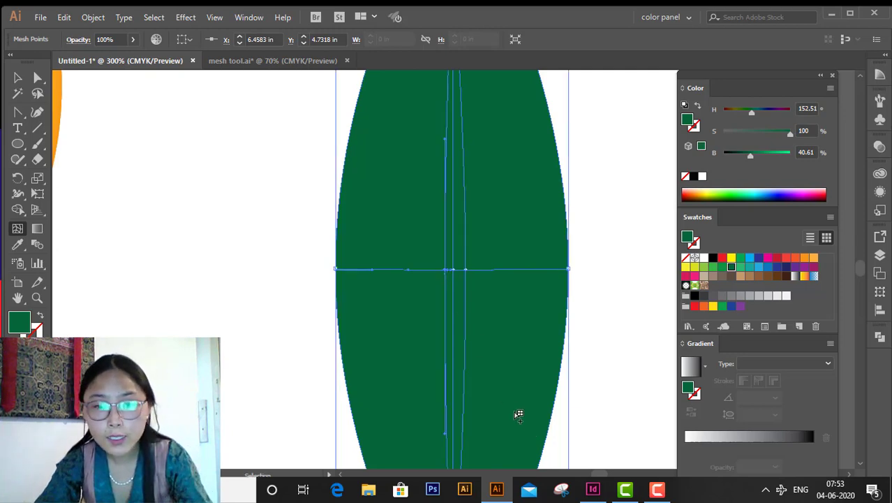
key(ctrl+z)
click(445, 271)
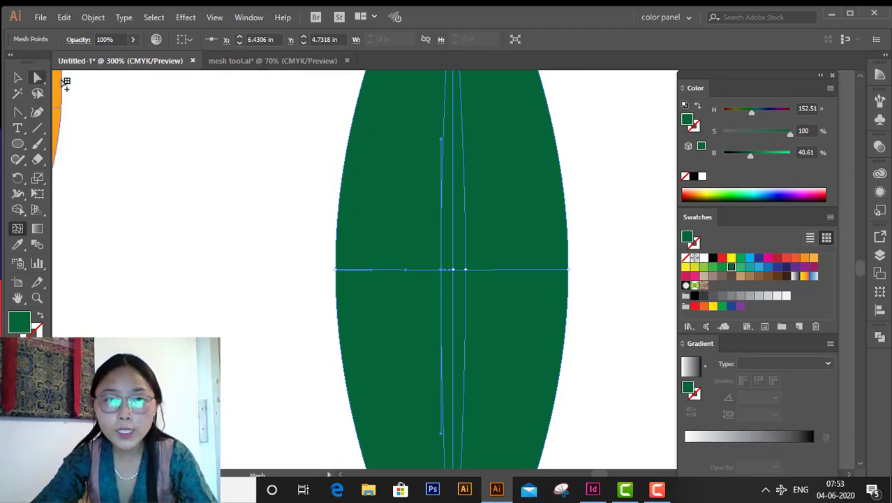
Select the leaf's central mesh point, then sample the green of the reference leaf in mesh tool.ai and return to the untitled document
click(40, 79)
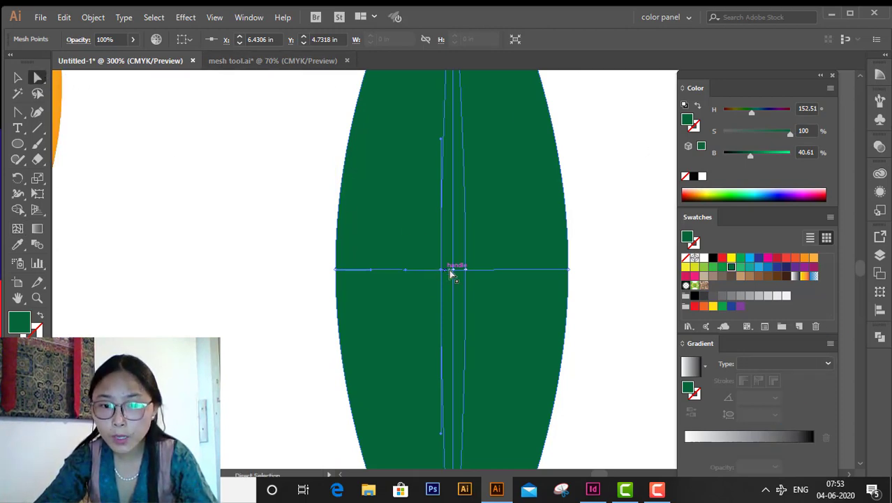
drag(455, 274, 455, 272)
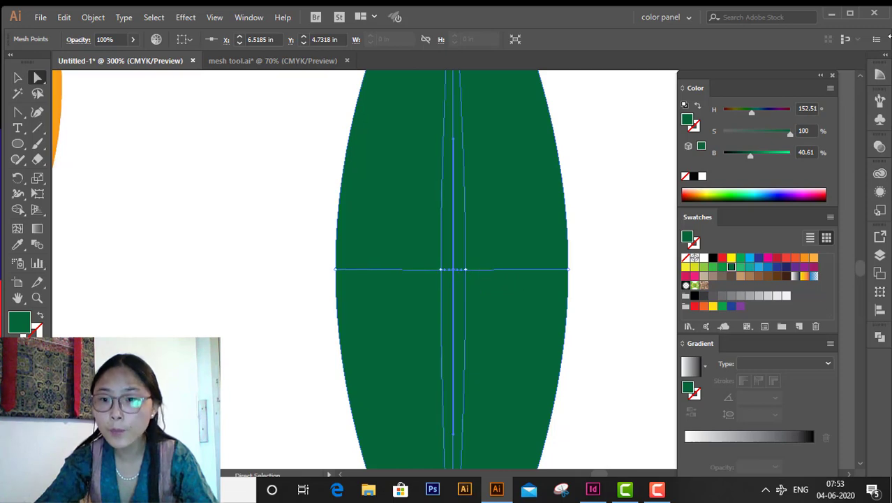
click(259, 58)
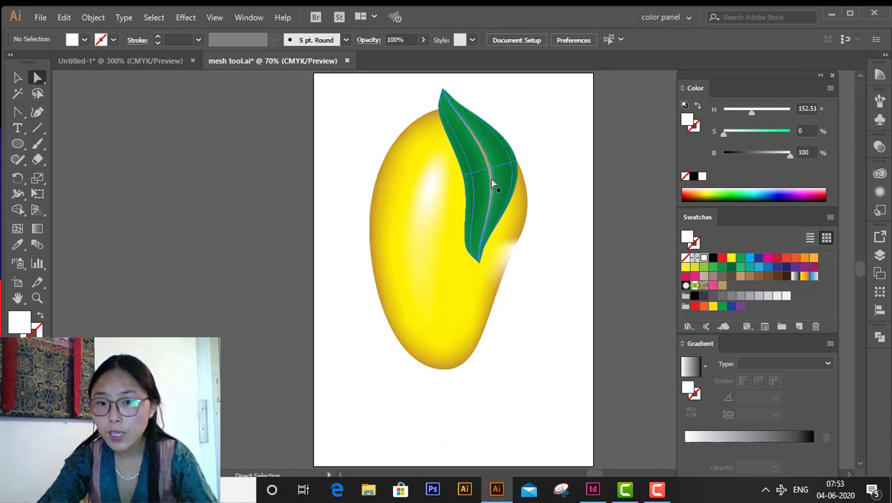
click(492, 183)
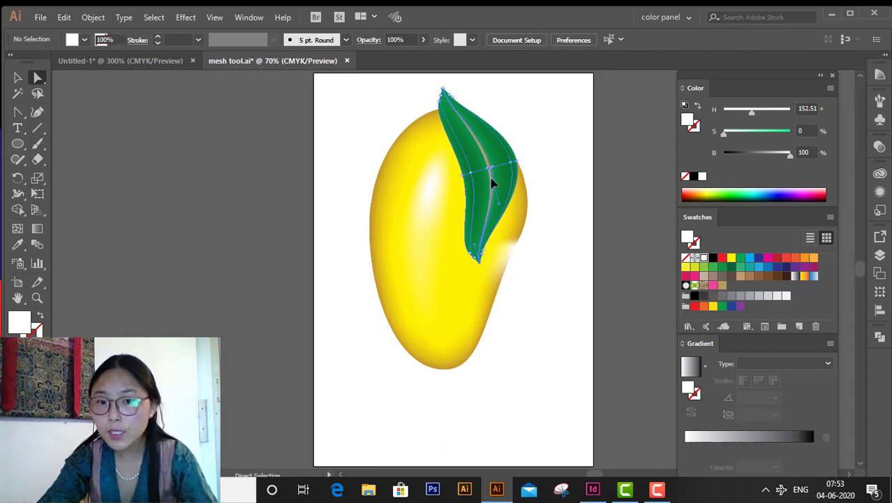
click(19, 245)
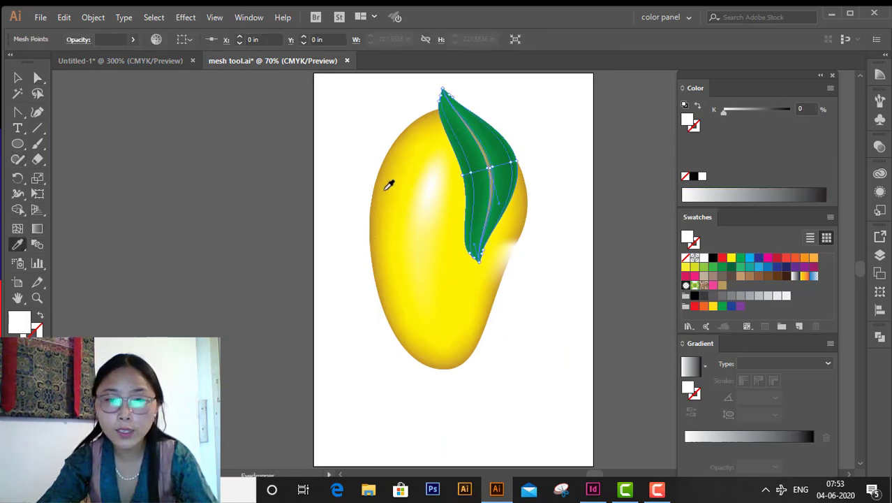
click(491, 155)
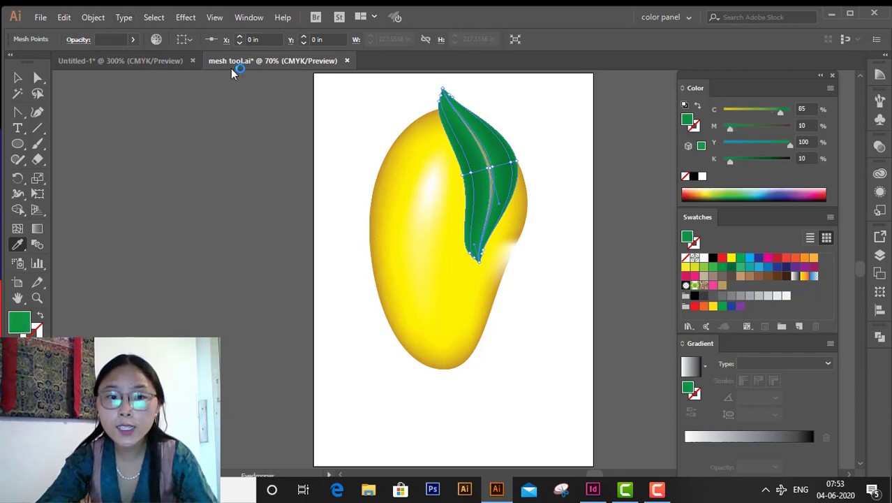
click(156, 62)
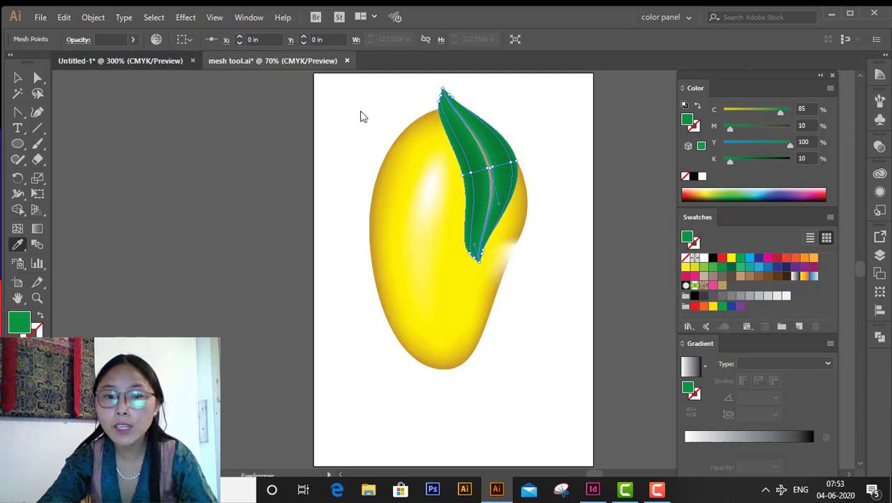
Set the cyan of the leaf's central mesh point to 41% for an olive midrib and deselect the leaf
click(731, 266)
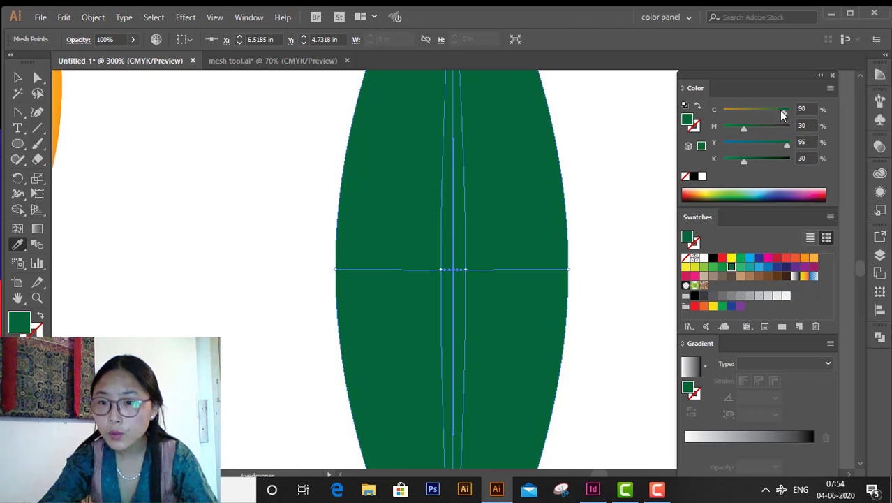
drag(782, 115, 757, 114)
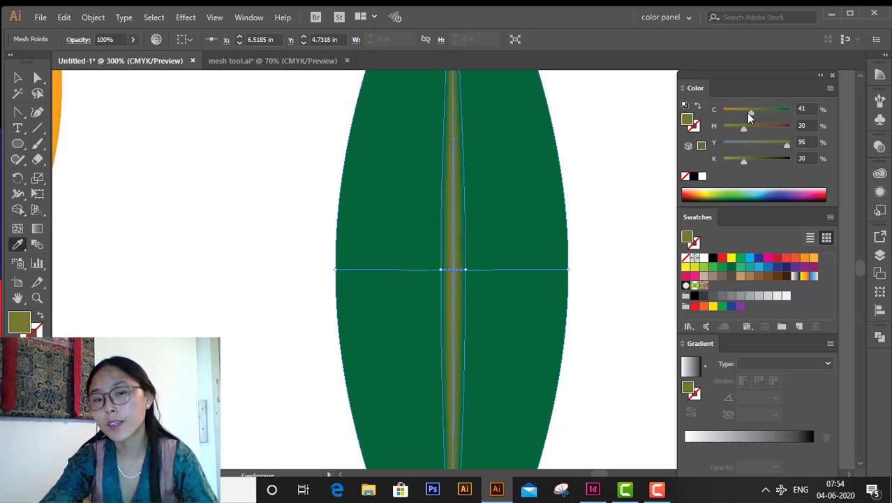
click(18, 79)
key(a)
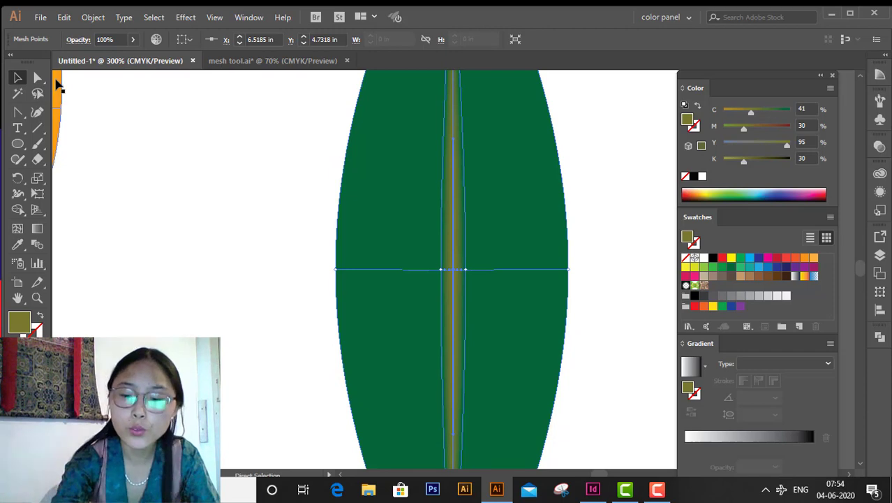
key(ctrl+0)
key(v)
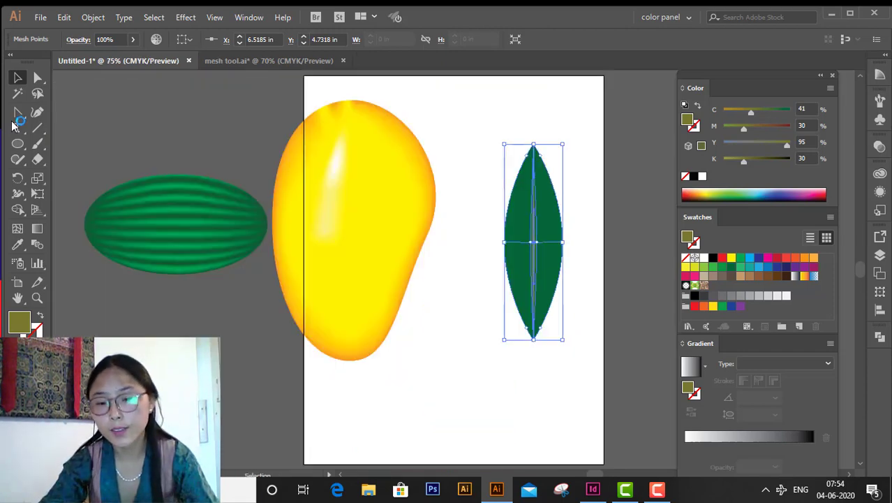
click(434, 359)
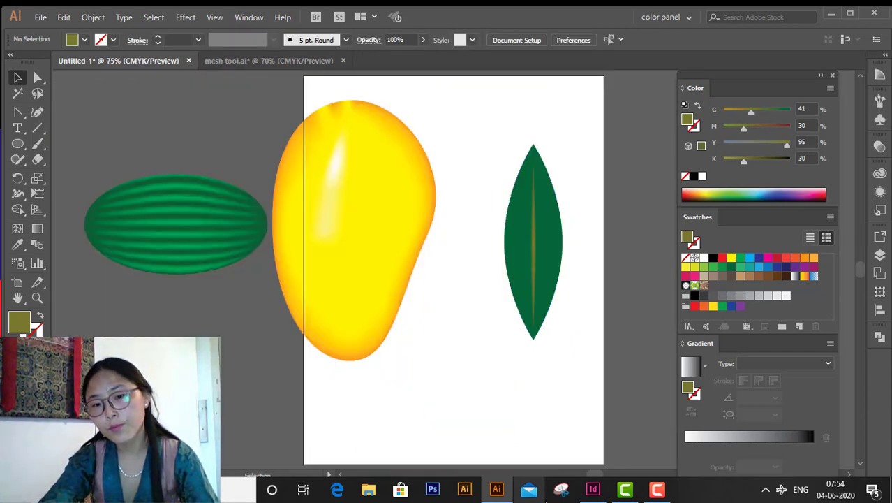
Check the reference leaf's mesh in mesh tool.ai, then add a mesh point between midrib and edge in each half of the untitled document's leaf
key(u)
click(534, 242)
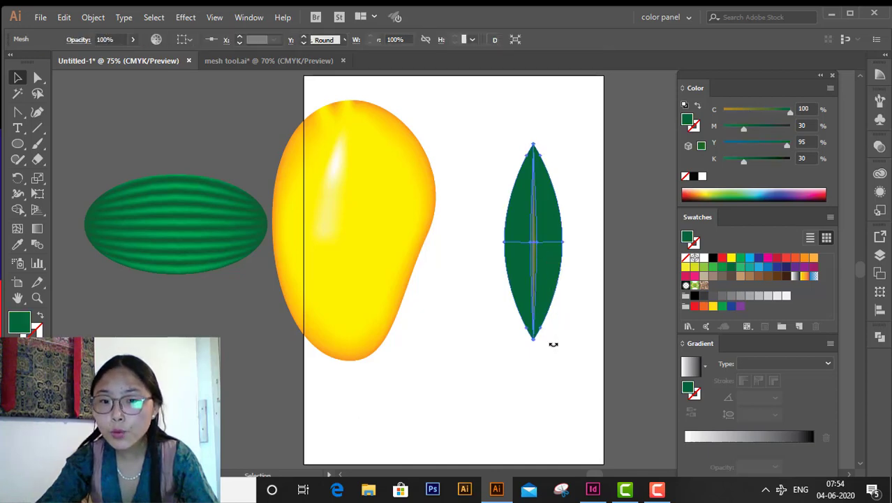
key(v)
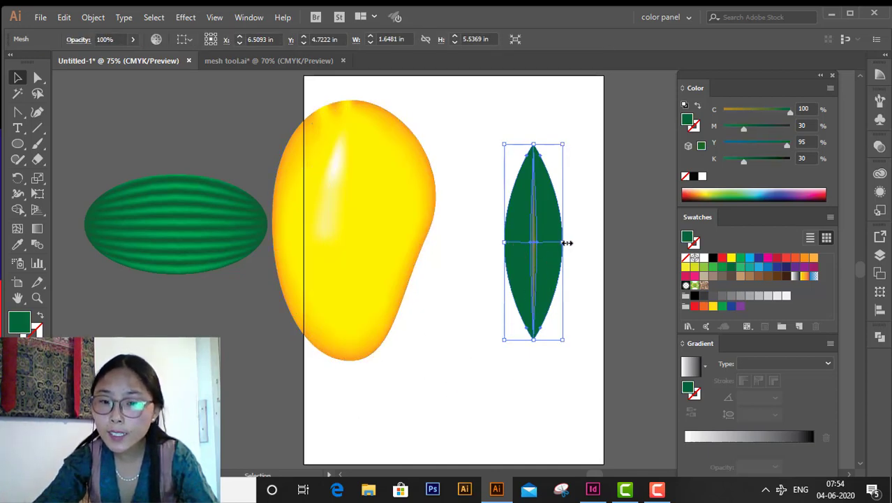
click(256, 63)
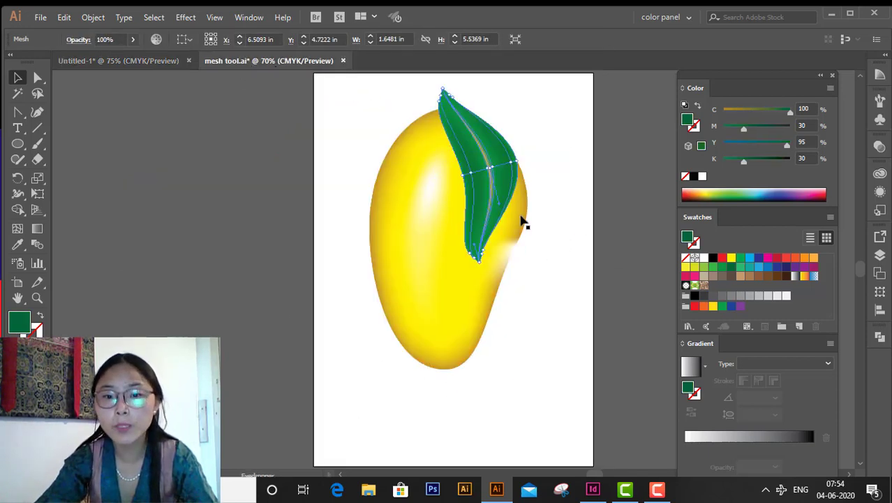
click(479, 198)
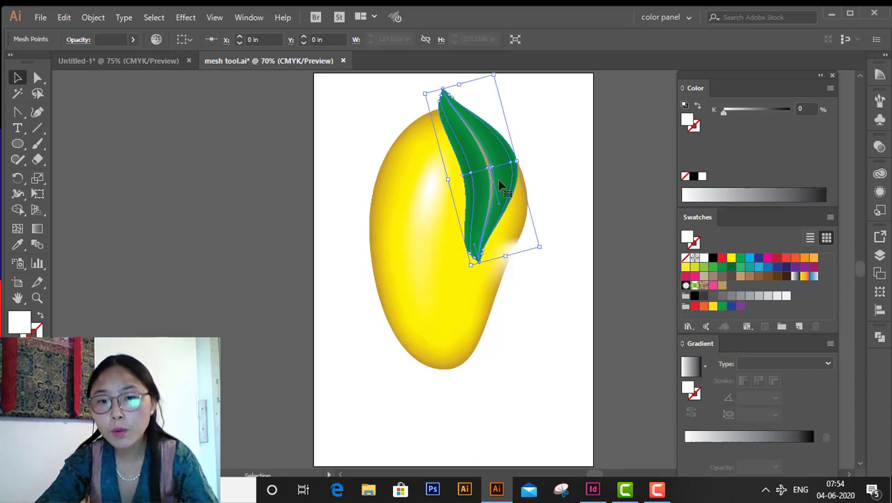
click(163, 61)
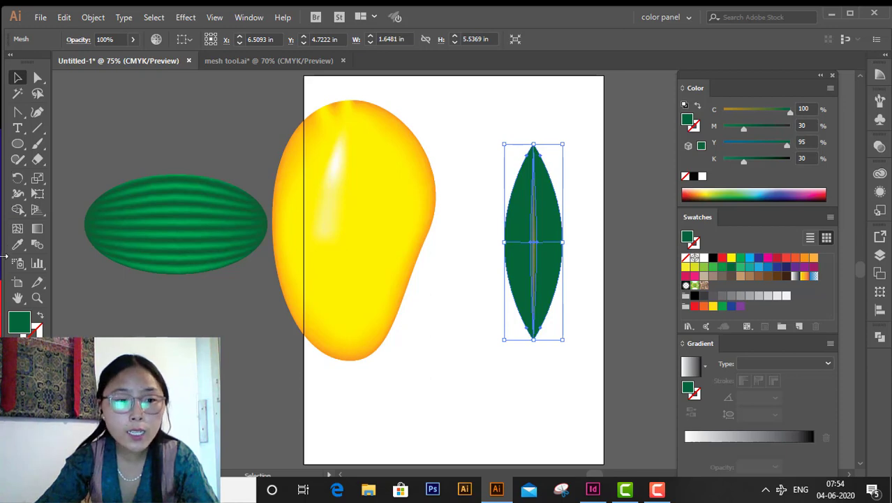
click(18, 230)
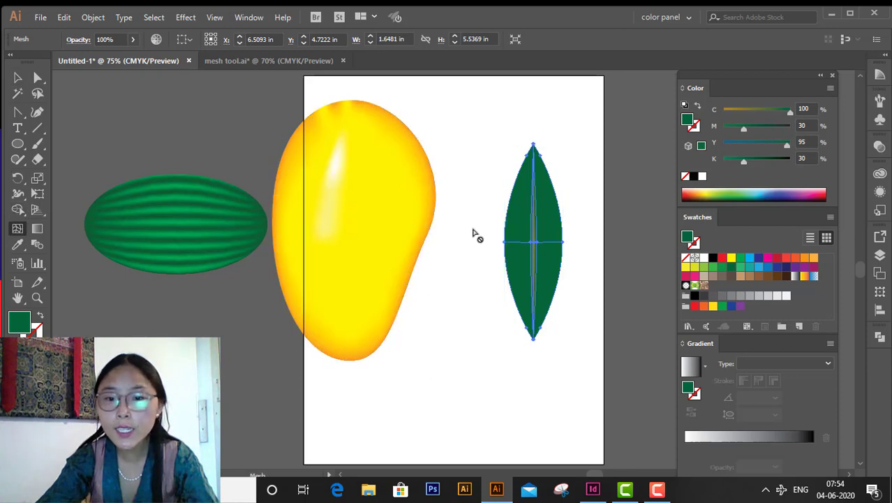
click(520, 244)
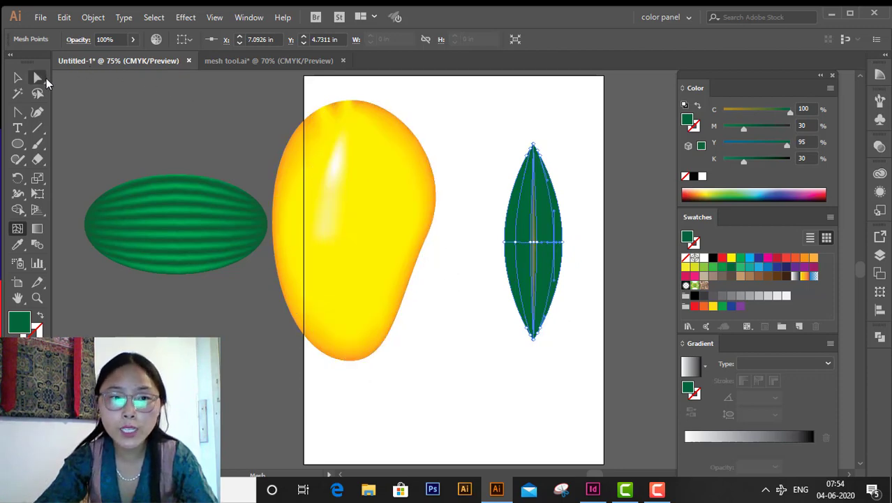
Set the magenta of the mesh points on the leaf's left and right edges to 14%
click(40, 79)
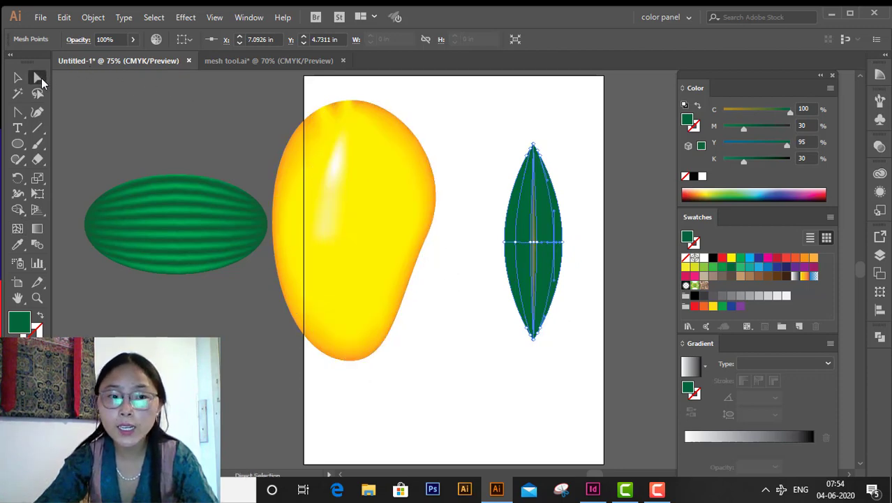
click(505, 242)
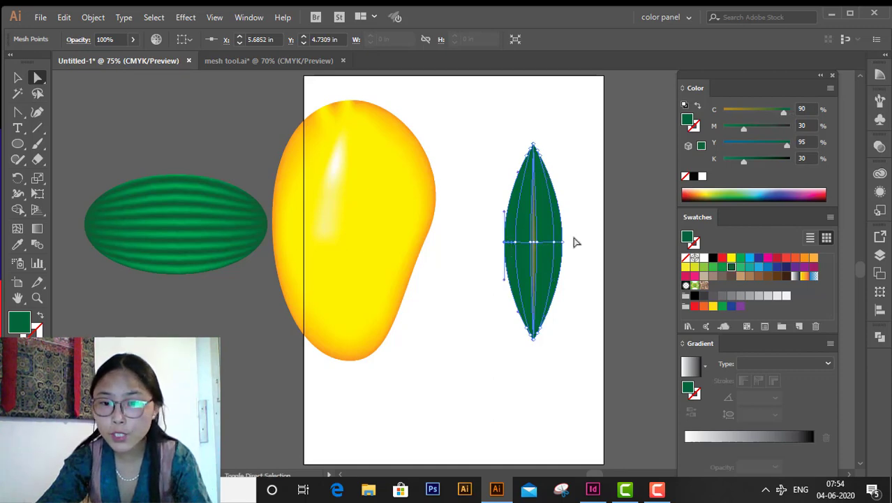
drag(571, 229, 560, 270)
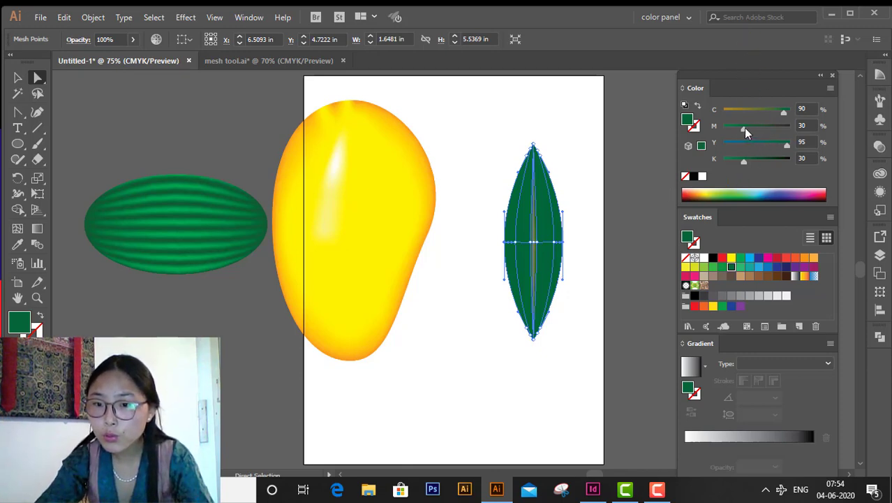
drag(744, 129, 742, 131)
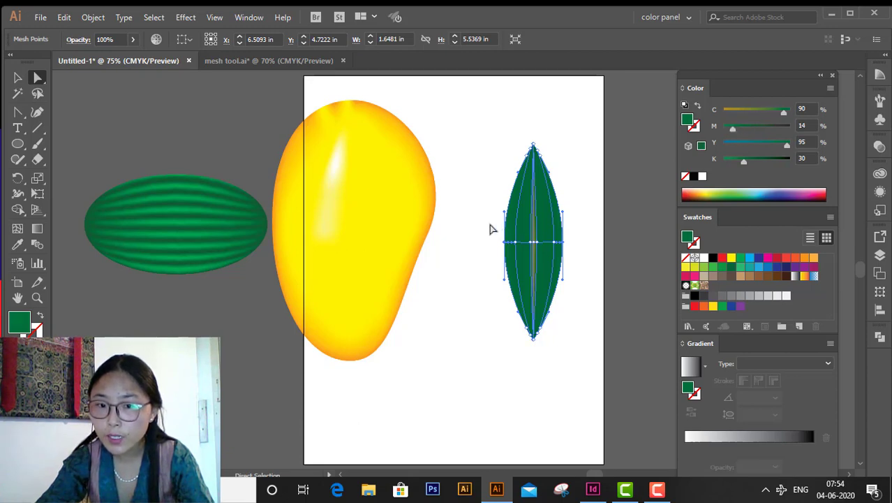
Select the edge and neighbouring inner mesh points on both sides of the leaf, set their magenta to 29% and deselect
drag(490, 225, 520, 262)
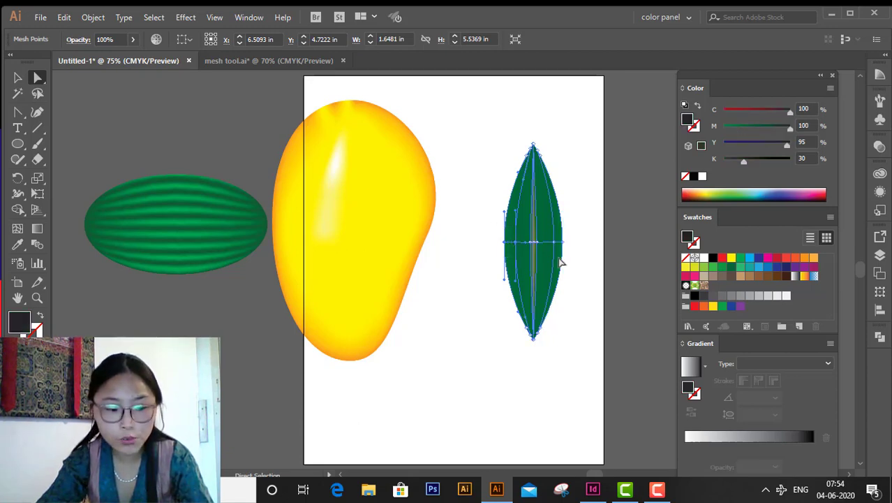
drag(575, 224, 554, 257)
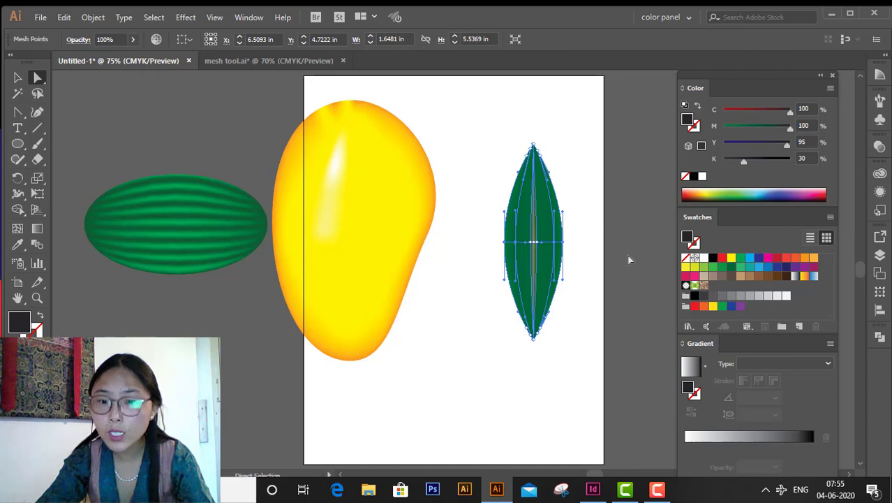
click(789, 131)
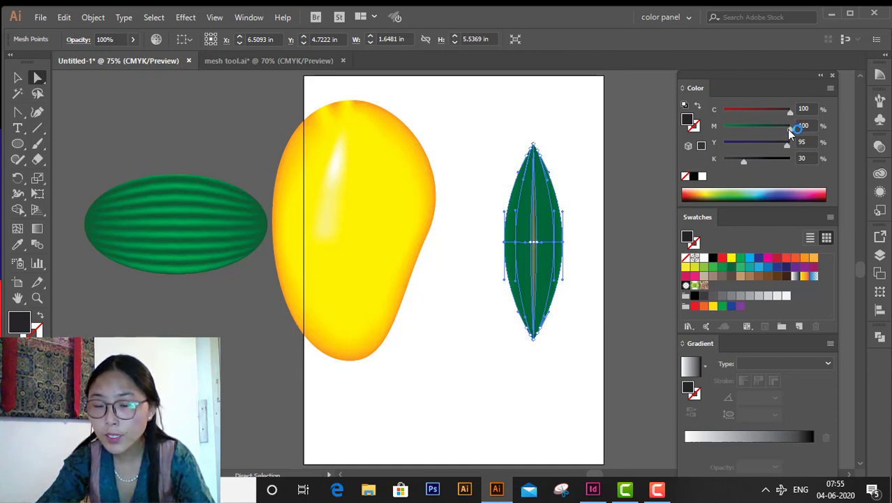
drag(754, 131, 742, 130)
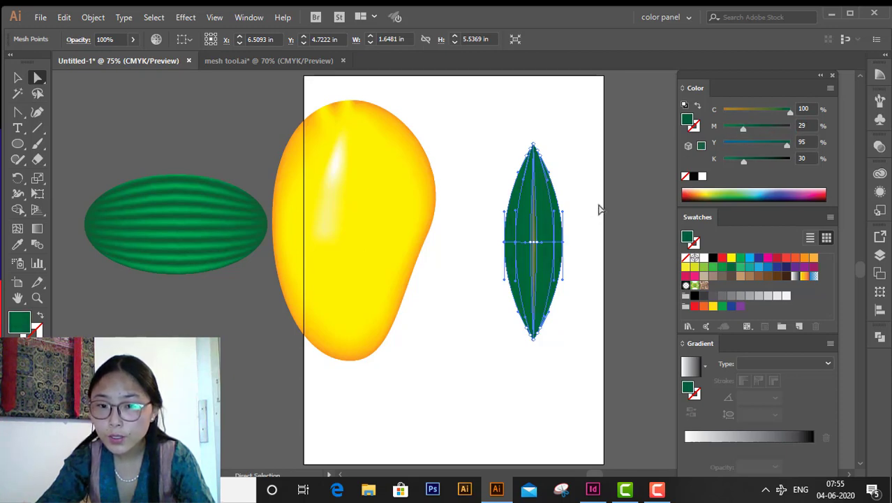
click(598, 209)
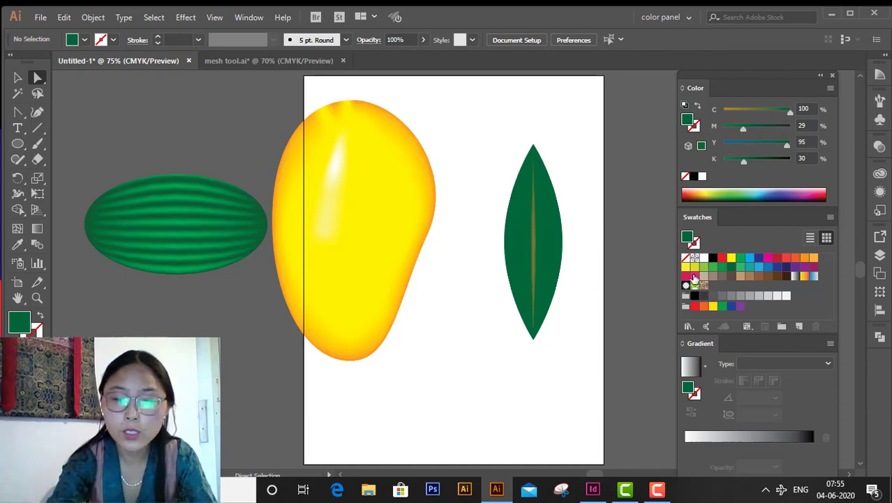
Lighten the outer two mesh points on each side of the leaf with 8% black and 82% cyan, then deselect the leaf
key(ctrl+plus)
key(ctrl+plus)
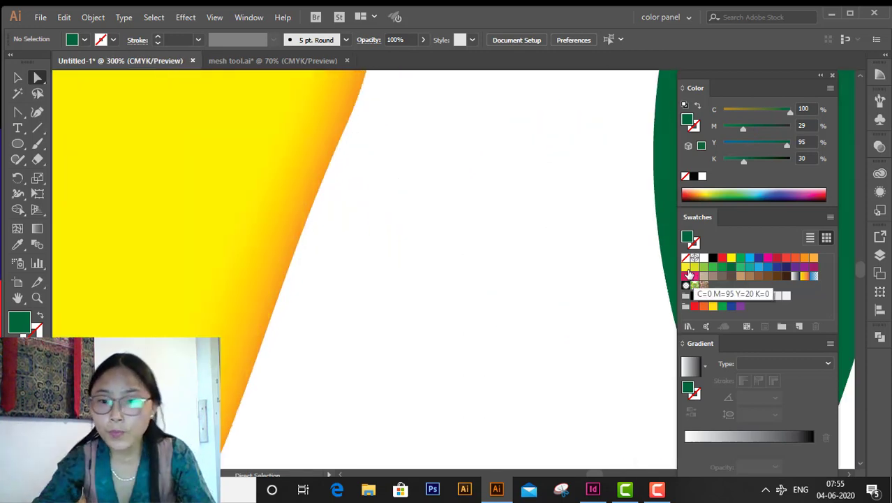
key(ctrl+0)
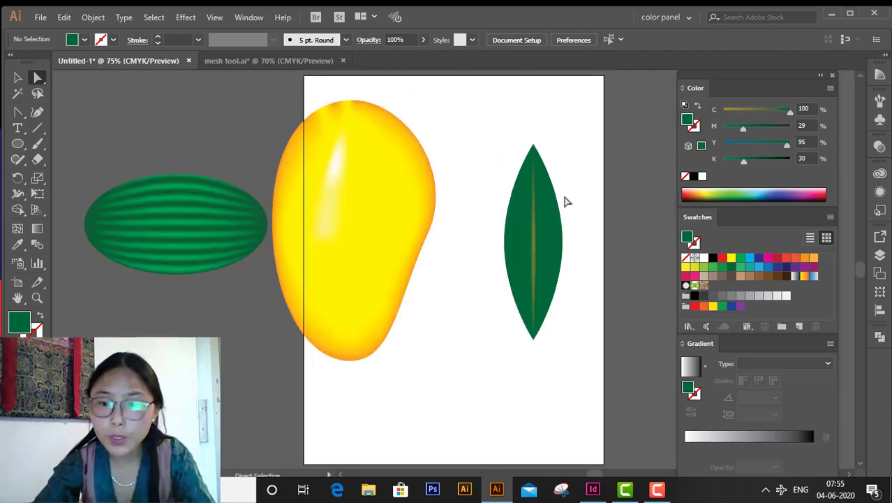
key(ctrl+plus)
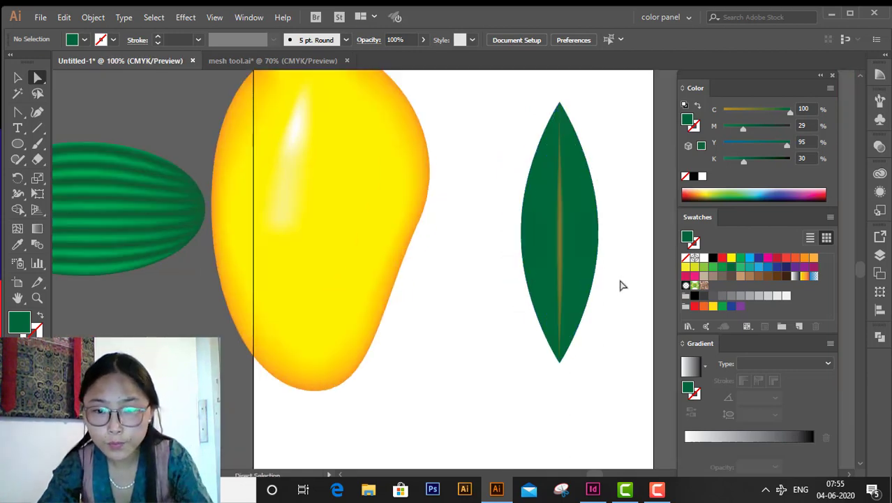
drag(631, 285, 556, 280)
click(507, 228)
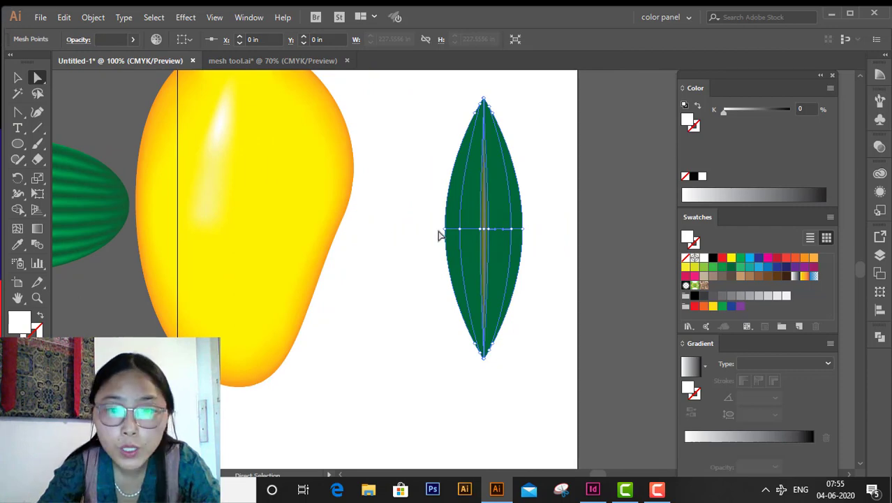
drag(473, 256, 473, 257)
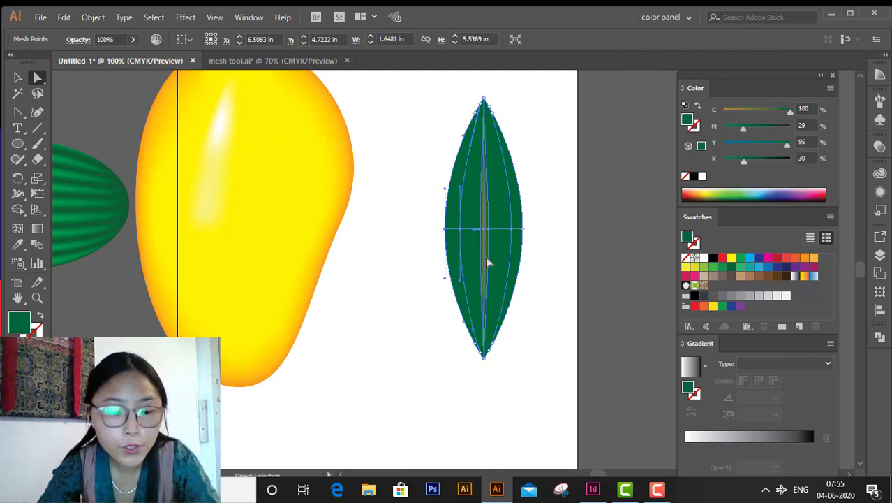
drag(546, 214, 508, 255)
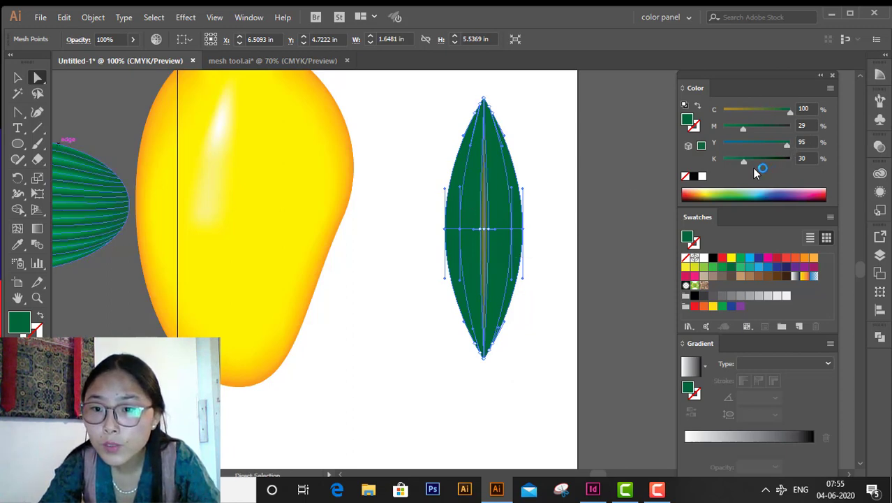
drag(755, 168, 729, 161)
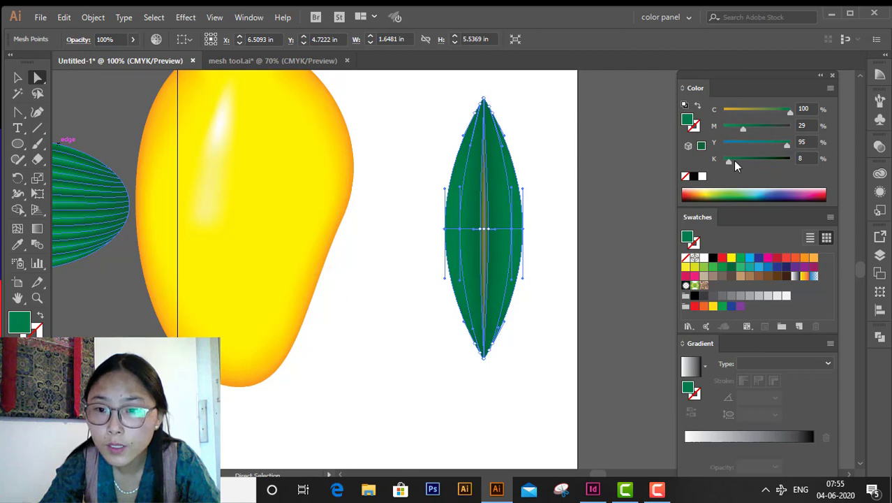
click(790, 113)
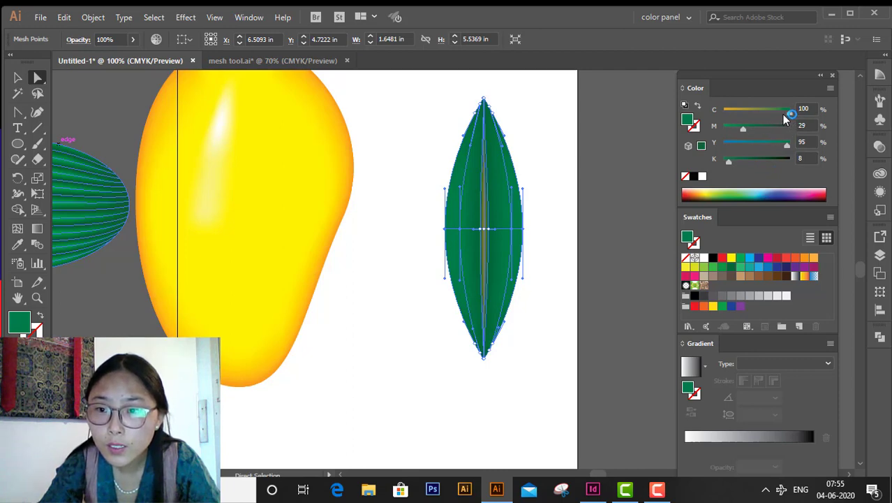
drag(785, 117, 777, 114)
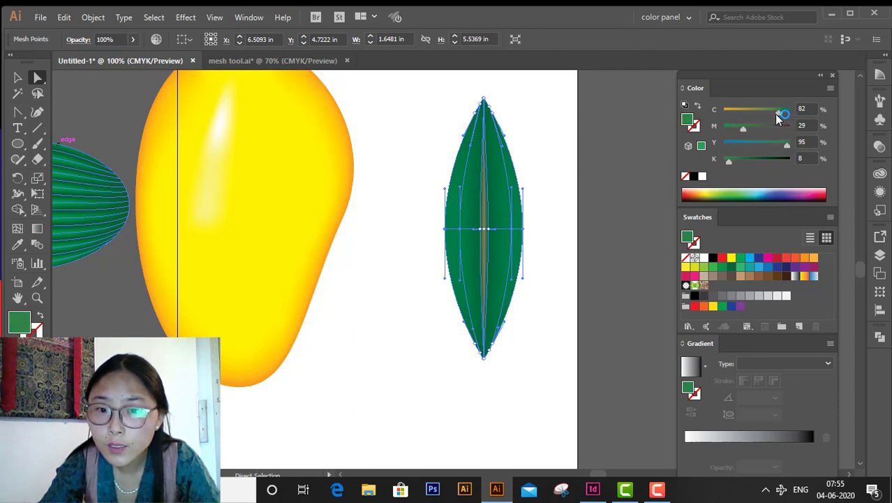
click(643, 236)
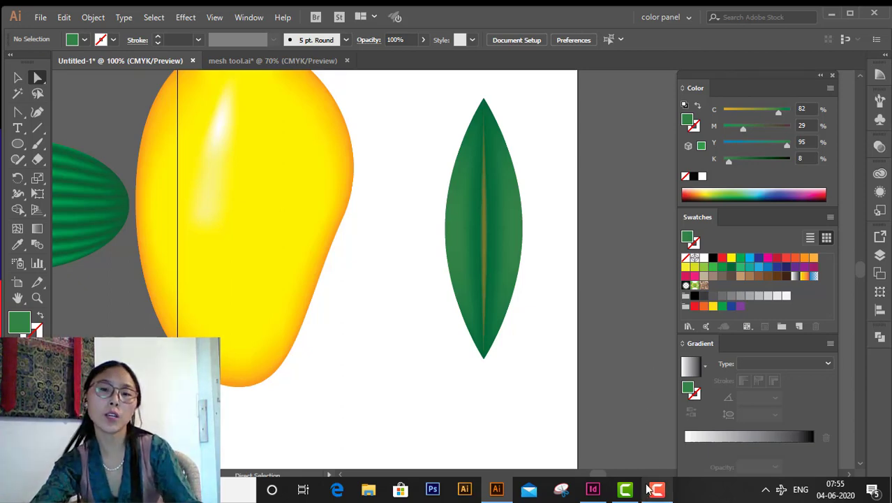
Compare with the reference leaf in mesh tool.ai, then shift the whole middle row of leaf mesh points rightwards to curve the leaf
click(497, 243)
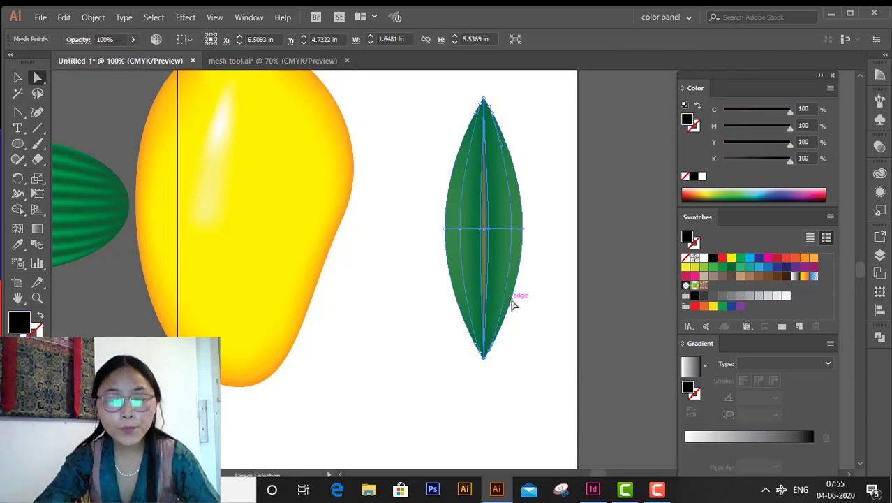
click(248, 60)
click(500, 213)
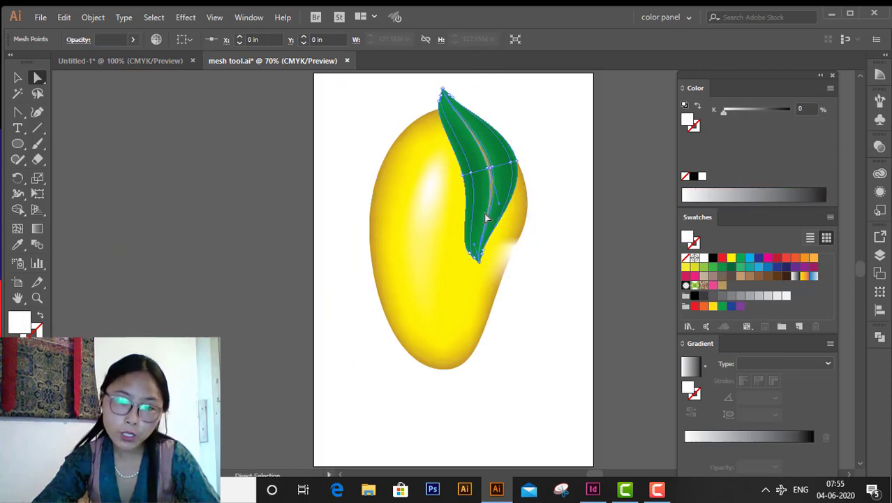
click(171, 61)
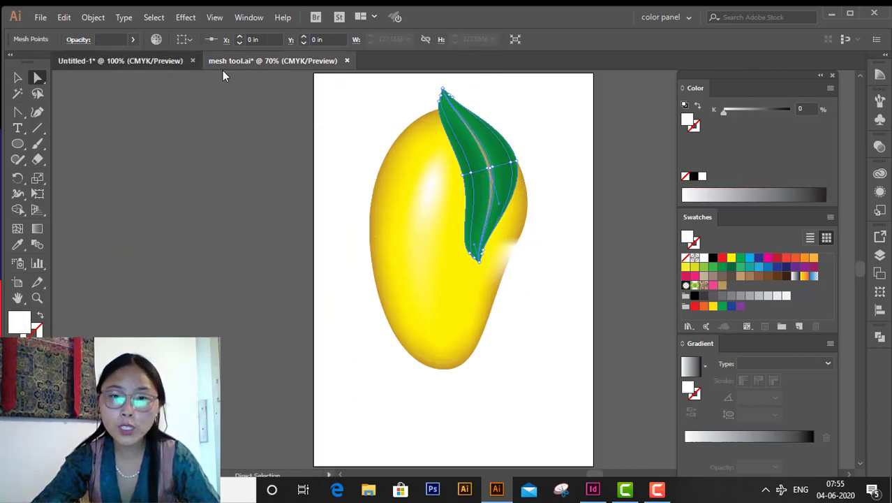
click(480, 256)
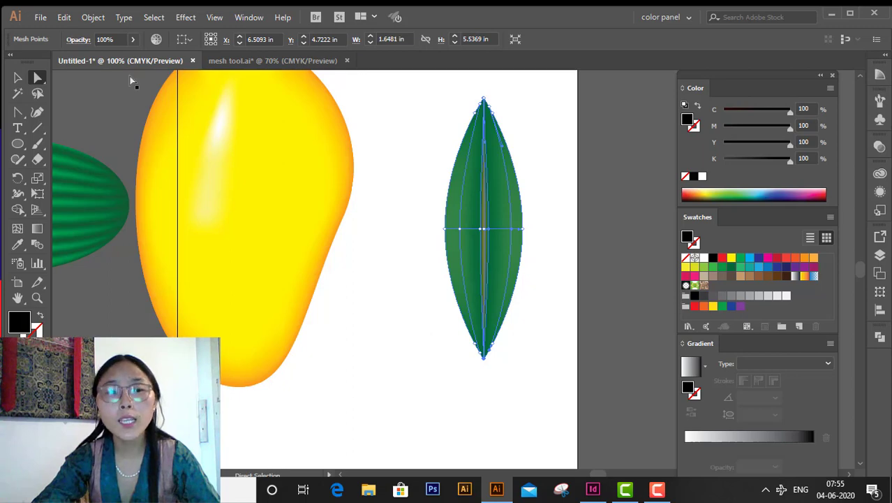
drag(415, 207, 556, 260)
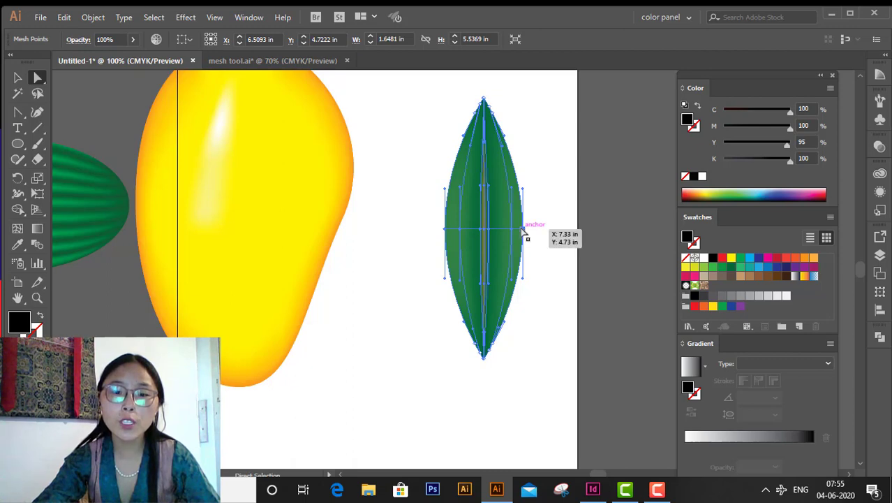
drag(526, 233, 574, 231)
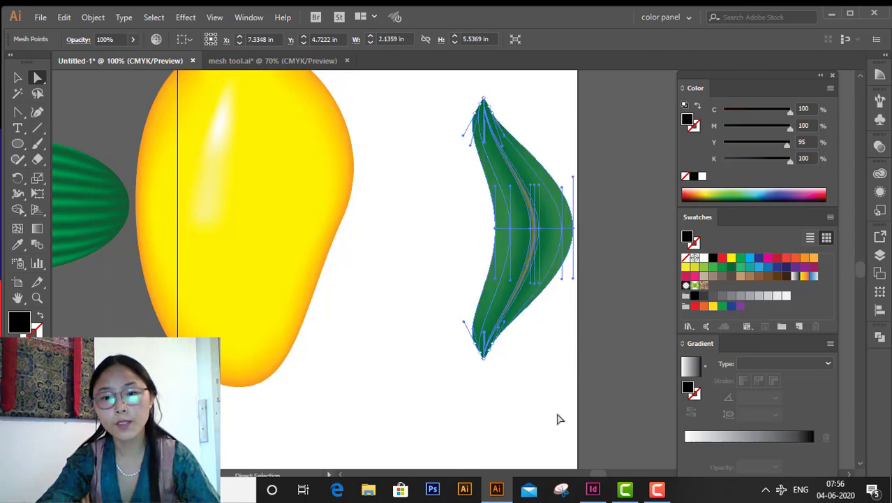
Select the mesh points at the leaf's lower tip, move them slightly up and left, and deselect the leaf
drag(452, 285, 541, 397)
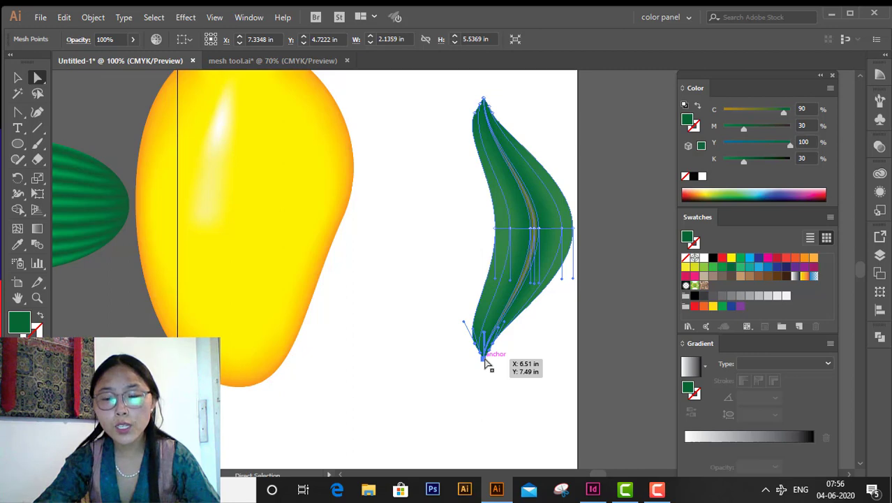
mouse_move(485, 361)
mouse_down()
mouse_move(468, 359)
mouse_move(535, 359)
mouse_move(476, 351)
mouse_up()
click(532, 370)
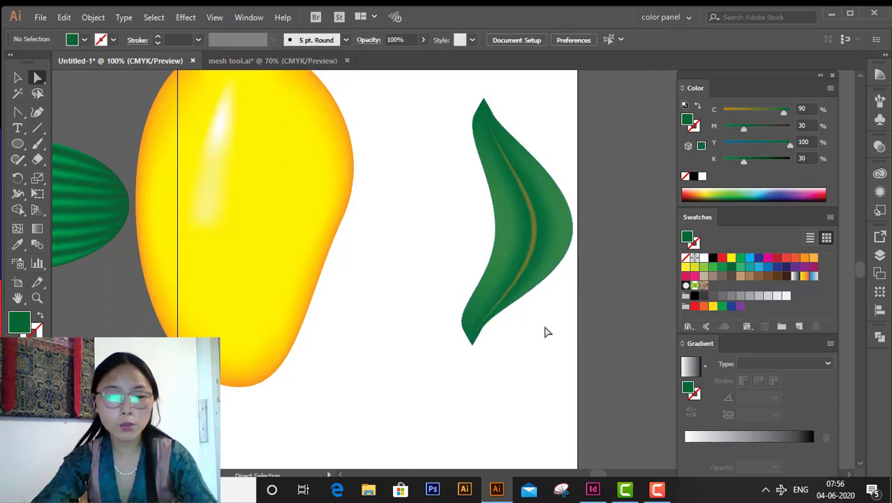
key(ctrl+minus)
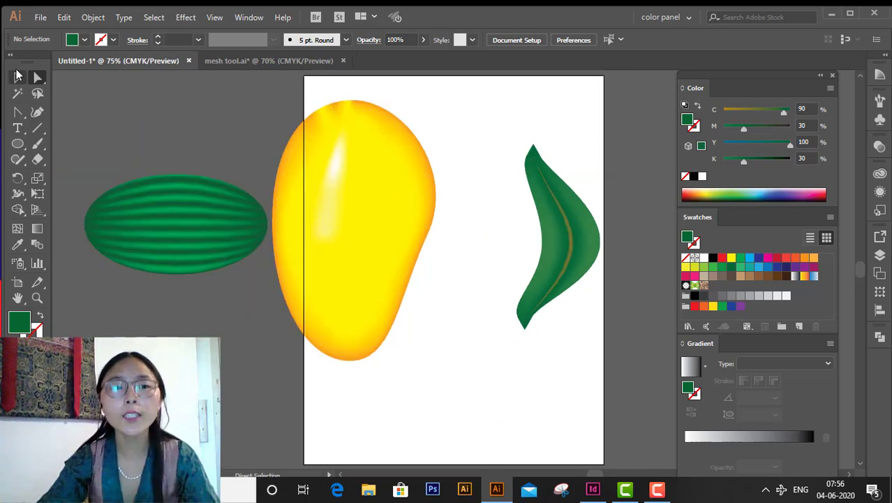
Move the whole leaf from the white artboard area onto the upper part of the mango
click(18, 82)
drag(584, 243, 369, 169)
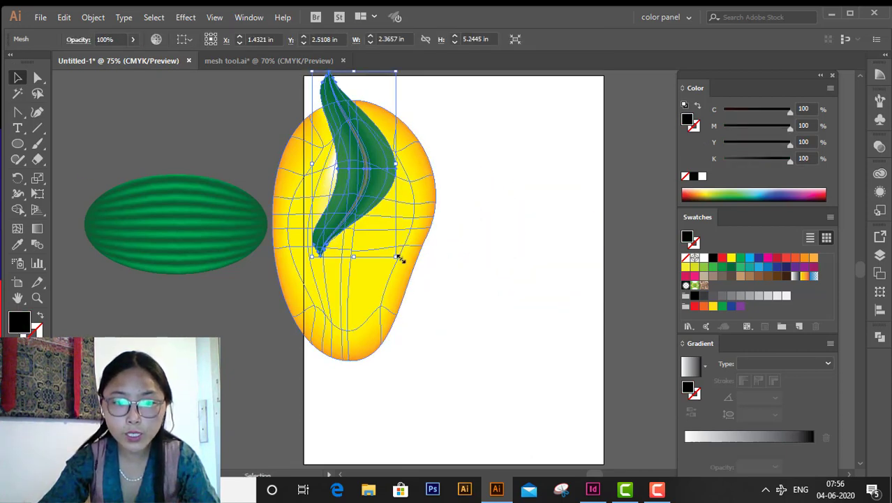
drag(358, 156, 543, 186)
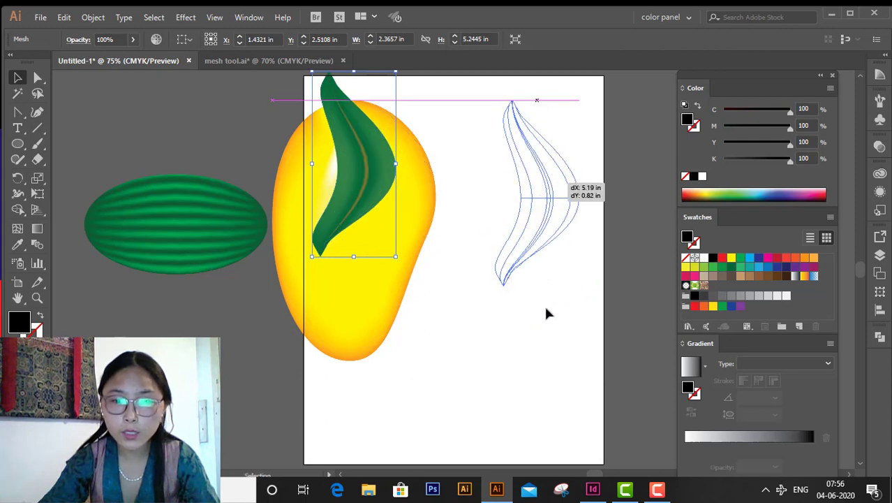
drag(547, 314, 392, 203)
Rotate the leaf about 20° counterclockwise, shift it over the mango's upper right with its tip at the artboard's top edge, and deselect it
drag(400, 165, 401, 179)
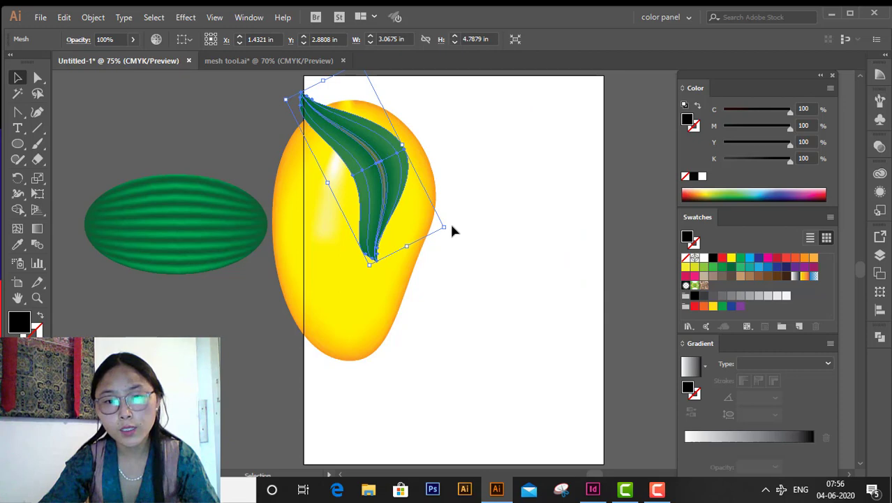
drag(451, 227, 440, 231)
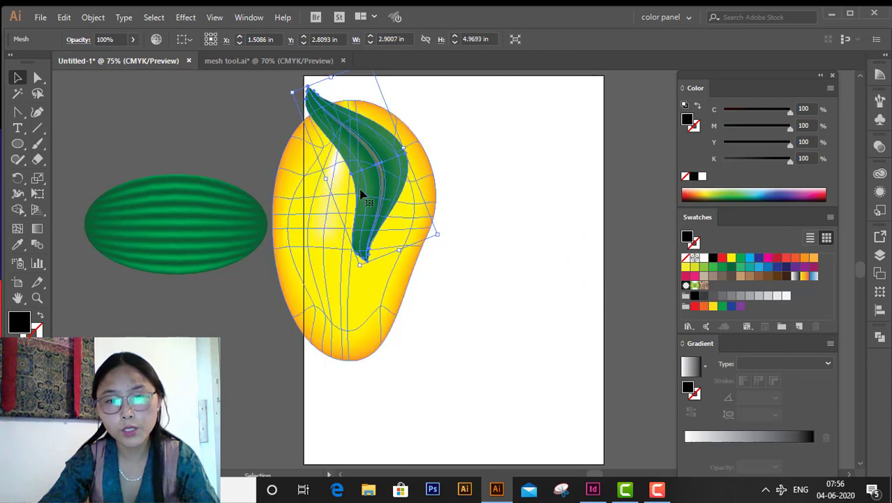
drag(375, 199, 380, 168)
click(465, 187)
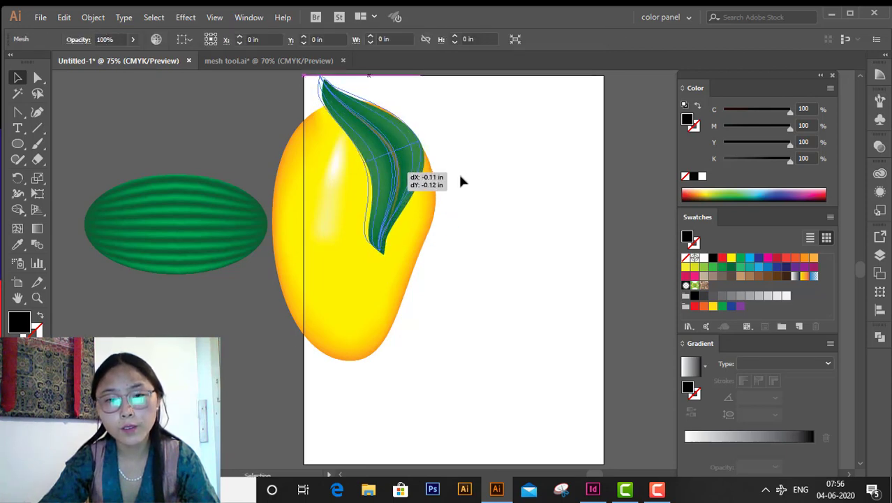
click(490, 184)
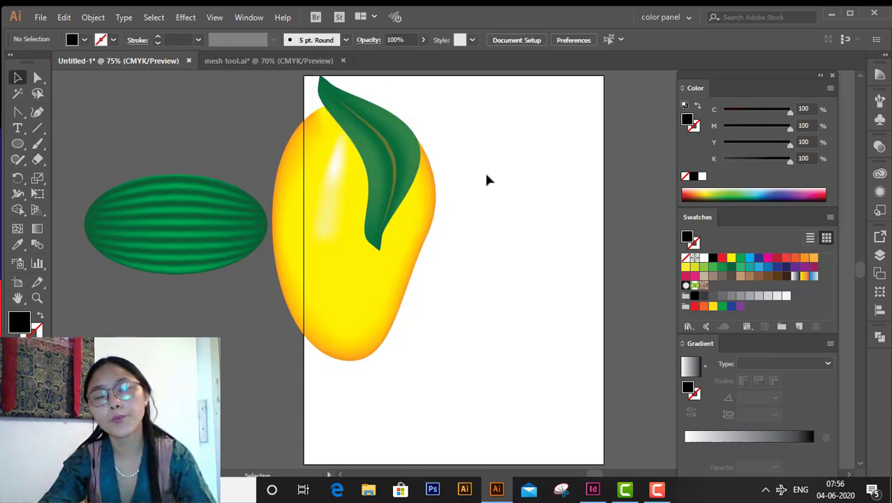
Select the mango and leaf together without the watermelon, and move them fully onto the artboard
drag(249, 132, 430, 303)
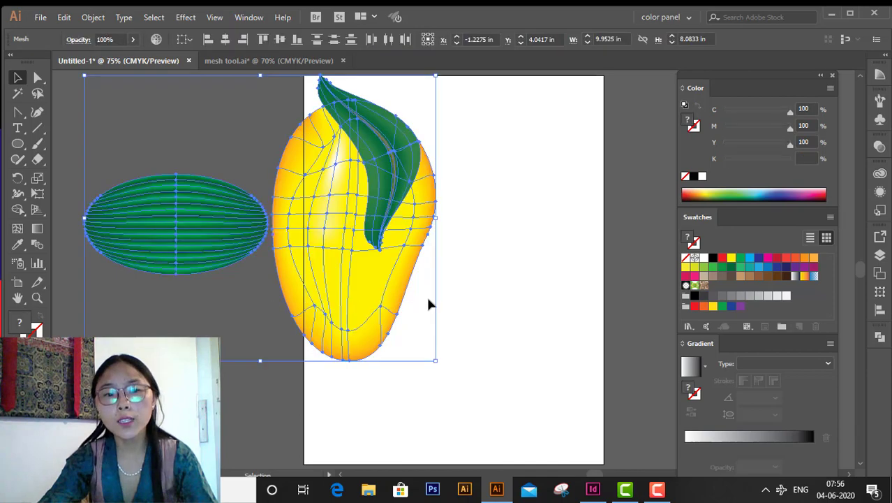
click(514, 234)
drag(274, 126, 406, 263)
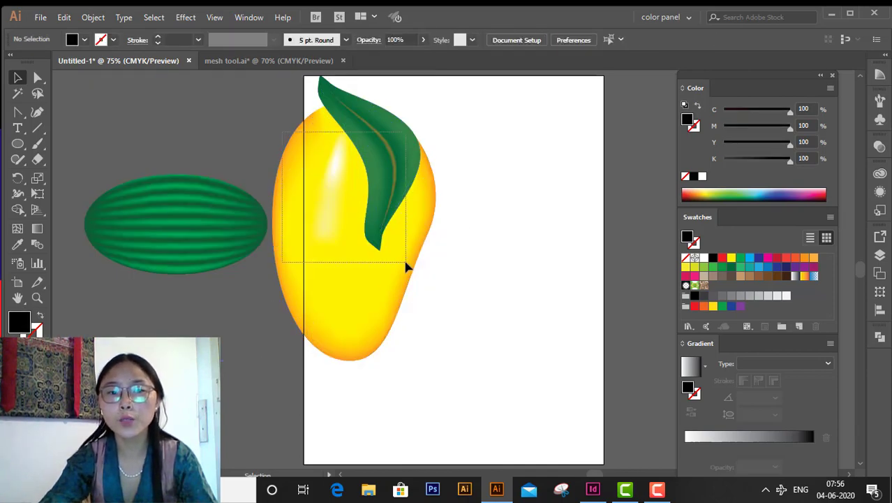
drag(354, 199, 471, 216)
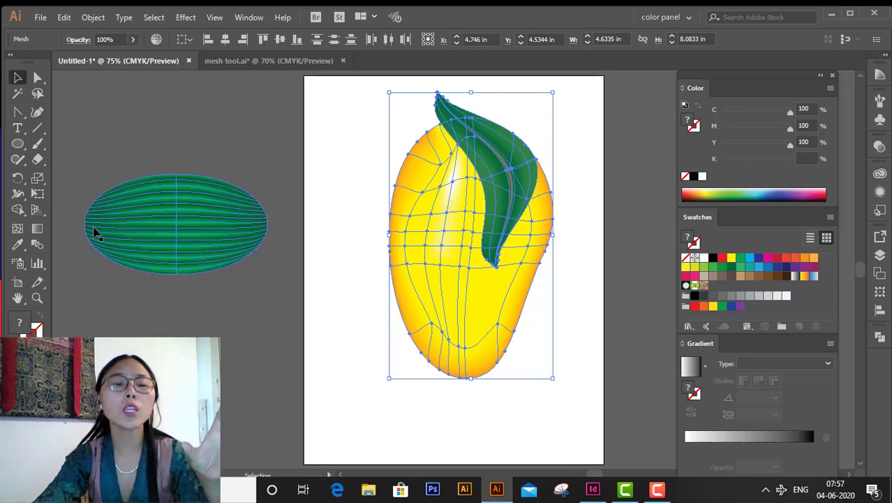
Move the striped watermelon onto the artboard, behind the mango's lower end, and deselect it
drag(98, 159, 251, 321)
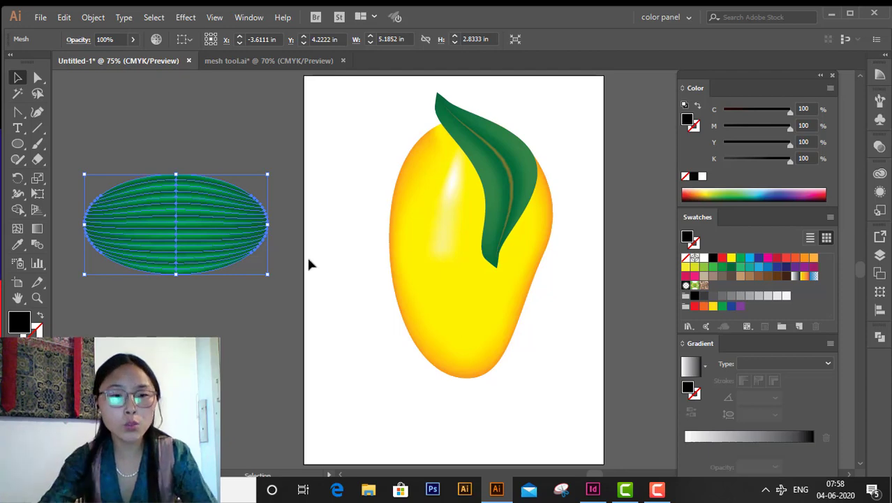
drag(199, 223, 496, 383)
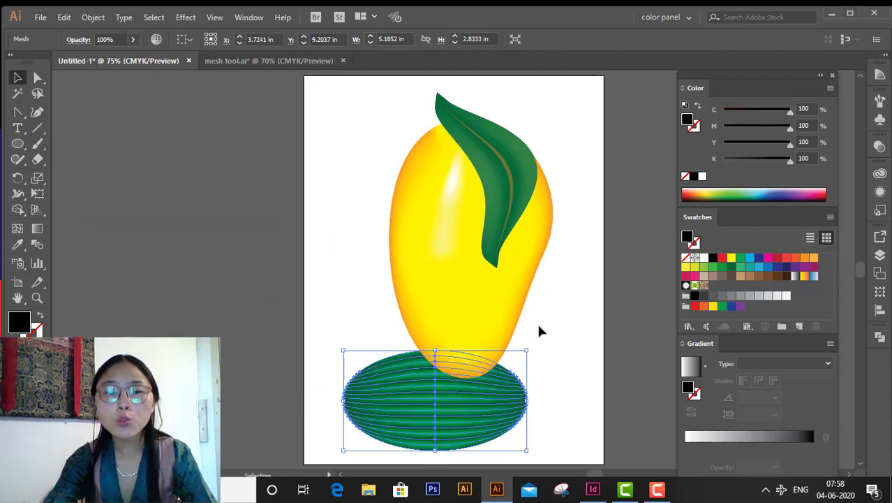
click(544, 314)
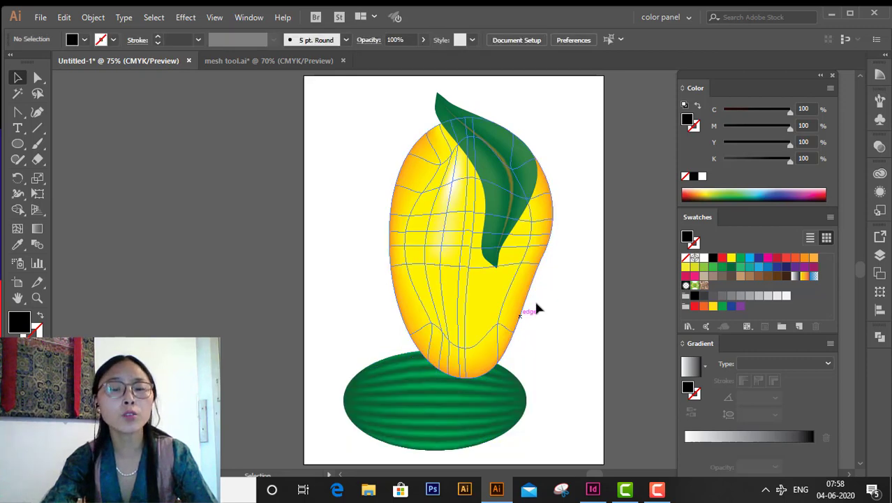